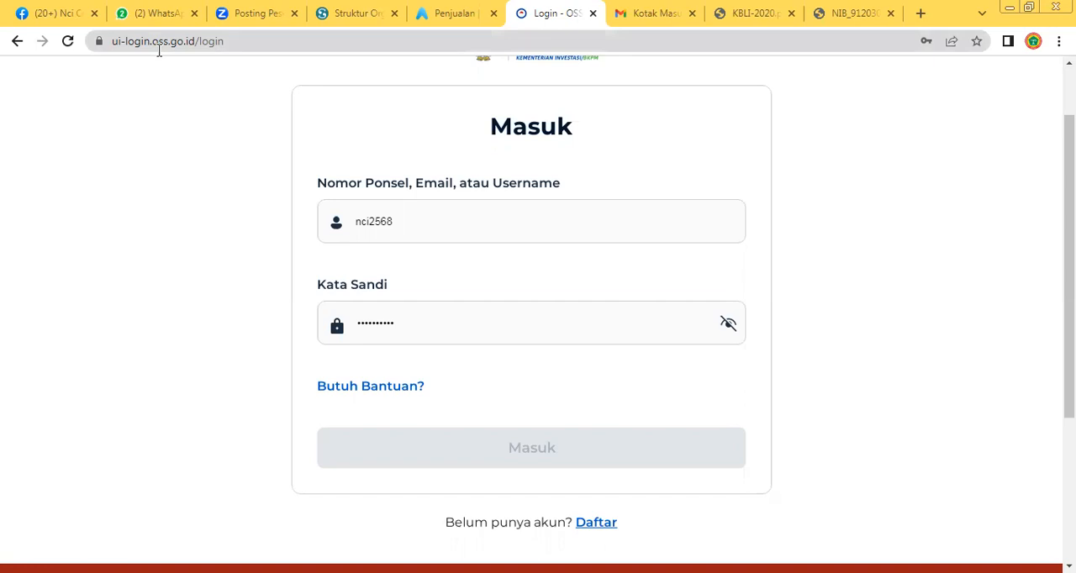
Go to oss.go.id, dismiss the announcement pop-up and open the account registration (Daftar) page
{"action": "left_click", "coordinate": [256, 40]}
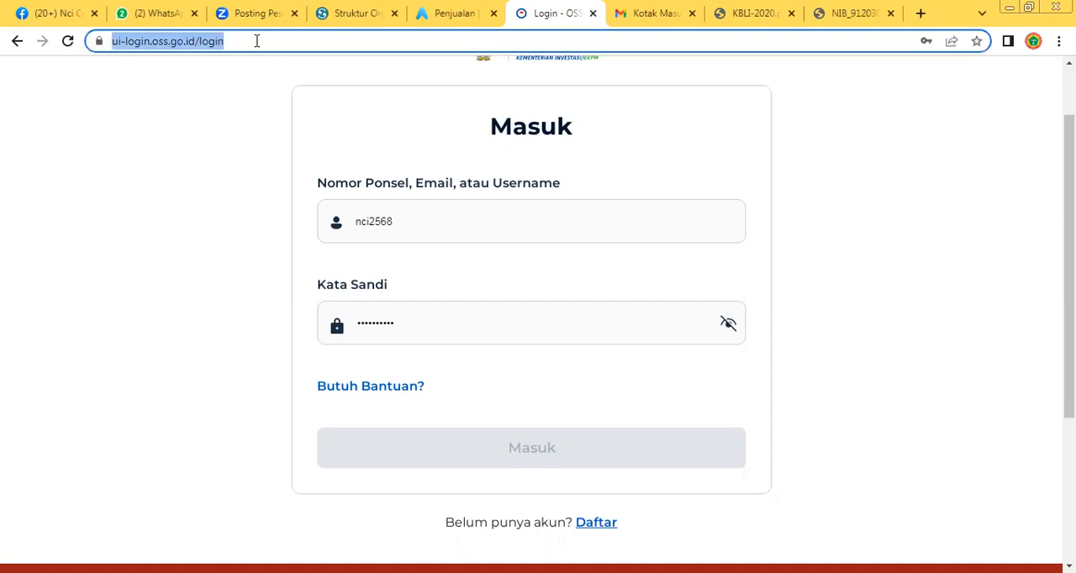
{"action": "type", "text": "o"}
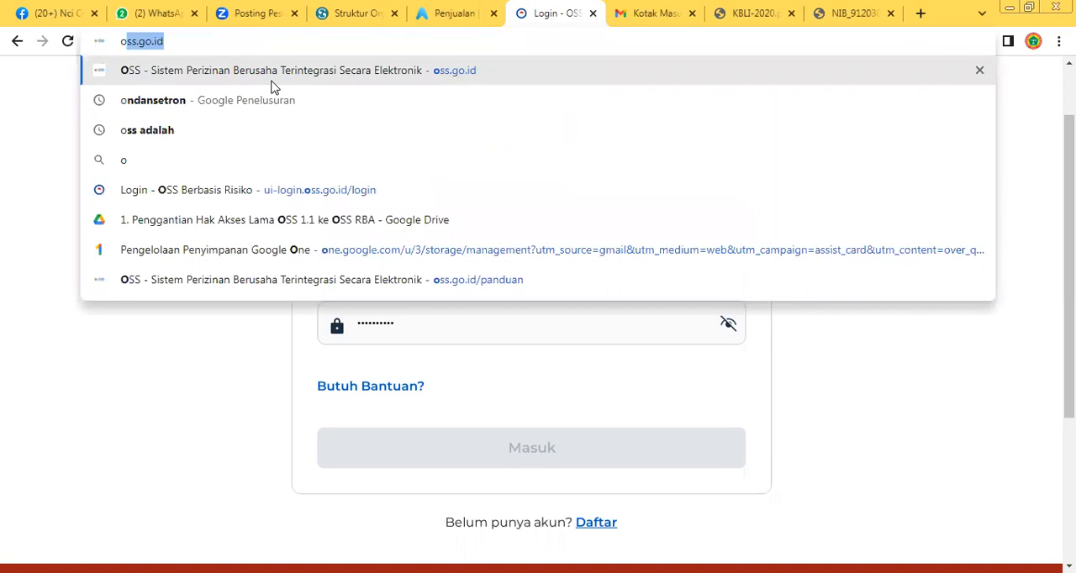
{"action": "left_click", "coordinate": [271, 83]}
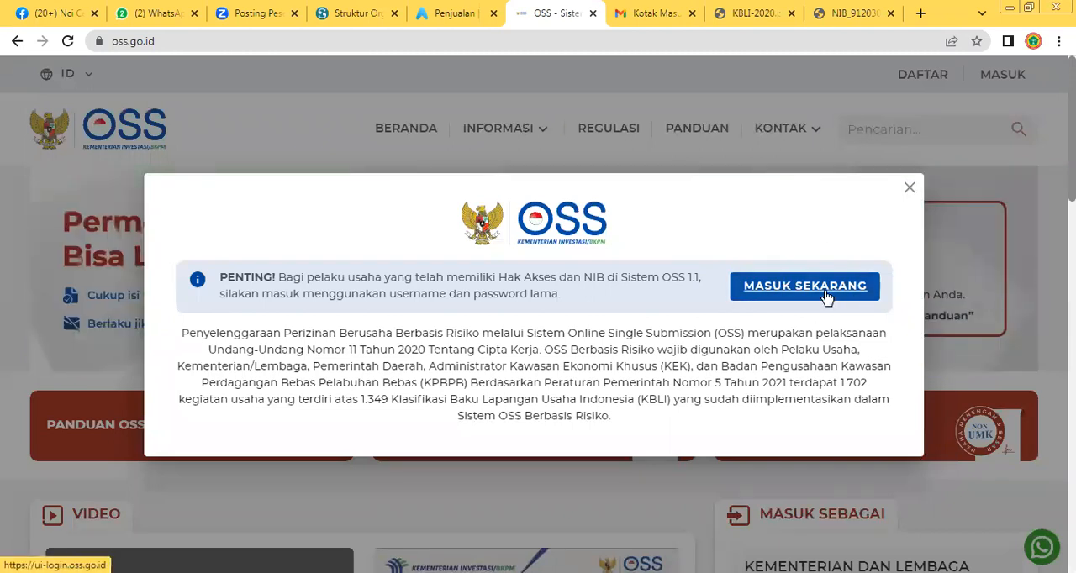
{"action": "left_click", "coordinate": [909, 186]}
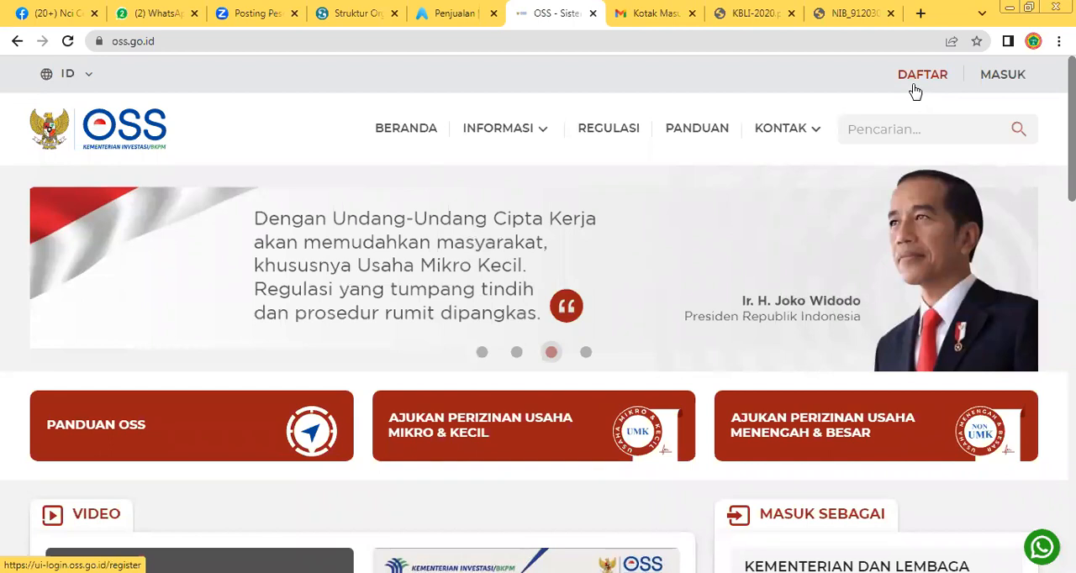
{"action": "left_click", "coordinate": [915, 90]}
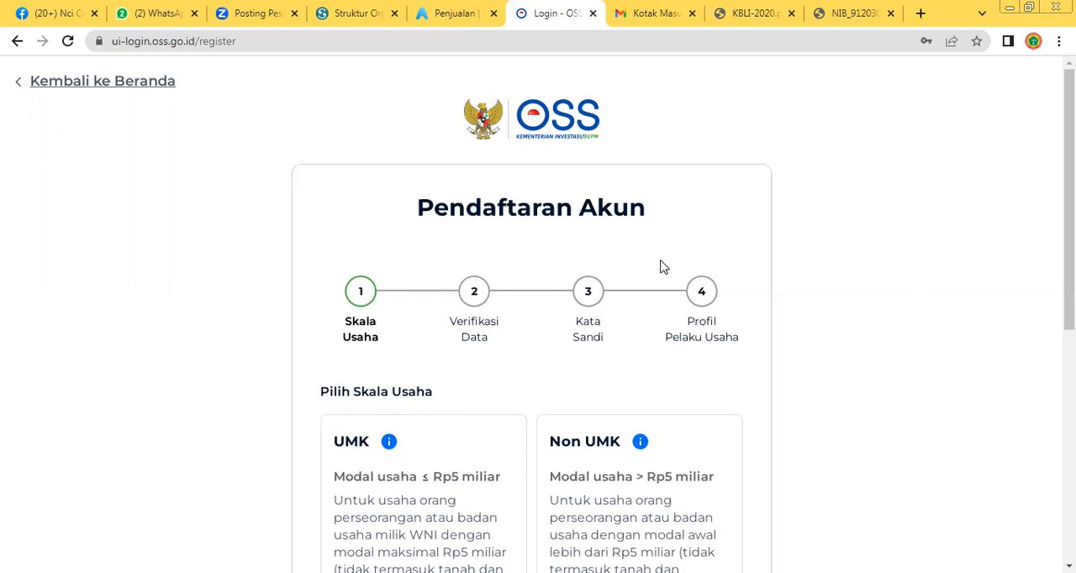
Choose UMK as the business scale for the account registration and continue to data verification
{"action": "scroll", "coordinate": [594, 205], "scroll_direction": "down", "scroll_amount": 1}
{"action": "scroll", "coordinate": [627, 163], "scroll_direction": "up", "scroll_amount": 1}
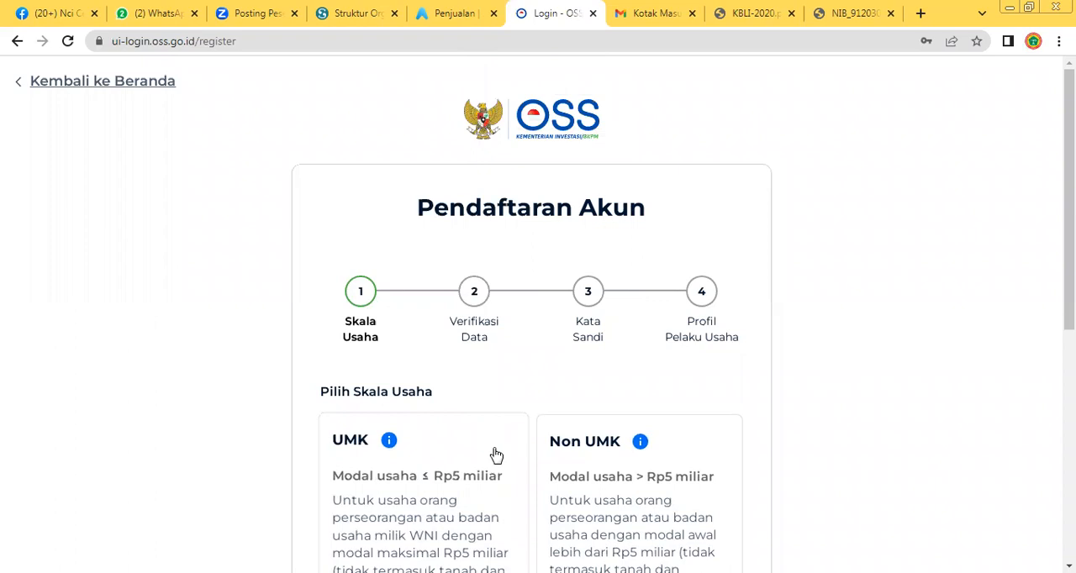
{"action": "scroll", "coordinate": [495, 454], "scroll_direction": "down", "scroll_amount": 1}
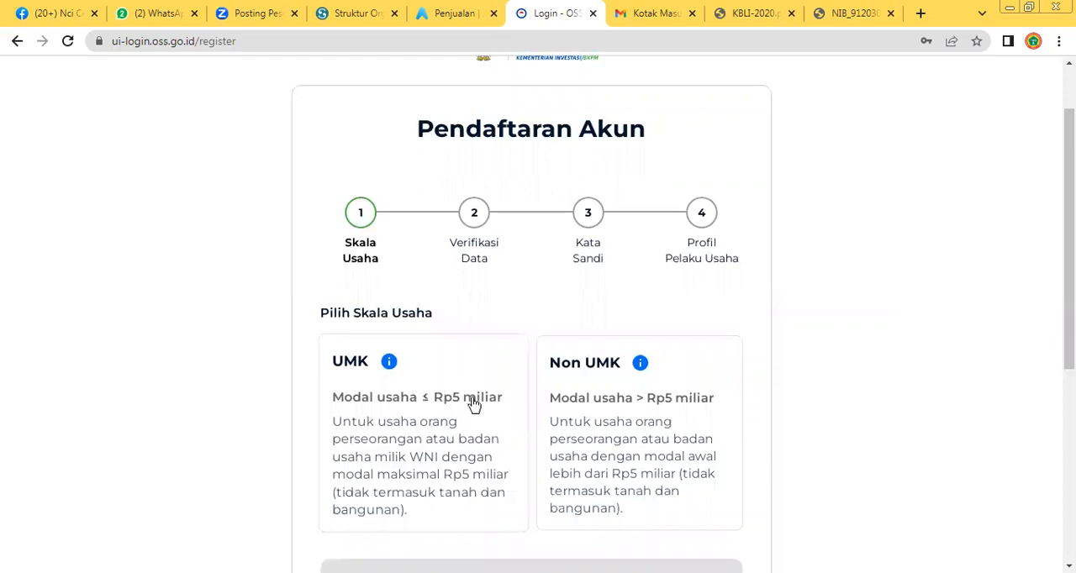
{"action": "left_click", "coordinate": [360, 376]}
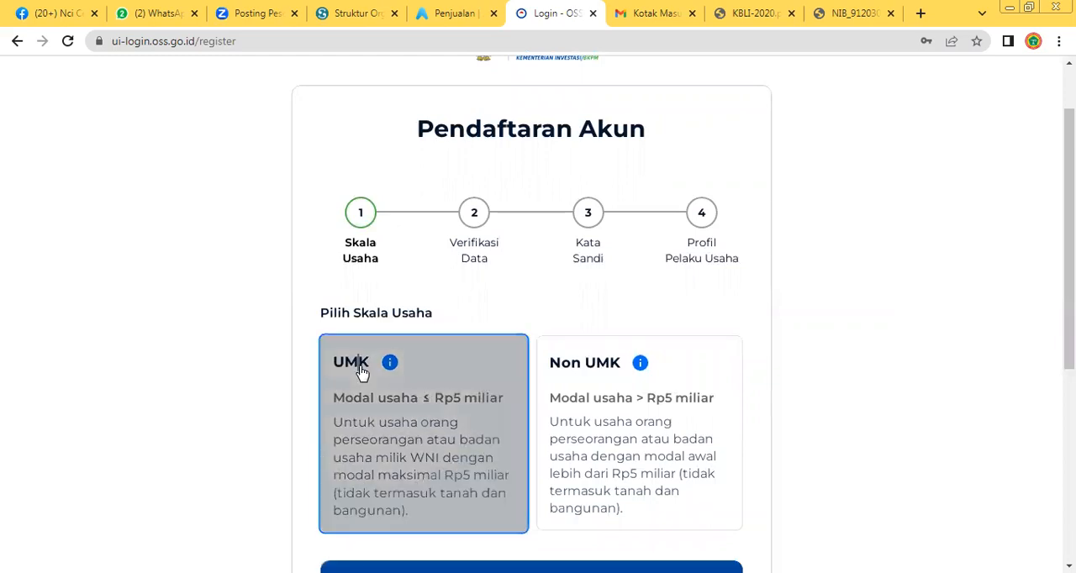
{"action": "scroll", "coordinate": [492, 427], "scroll_direction": "down", "scroll_amount": 1}
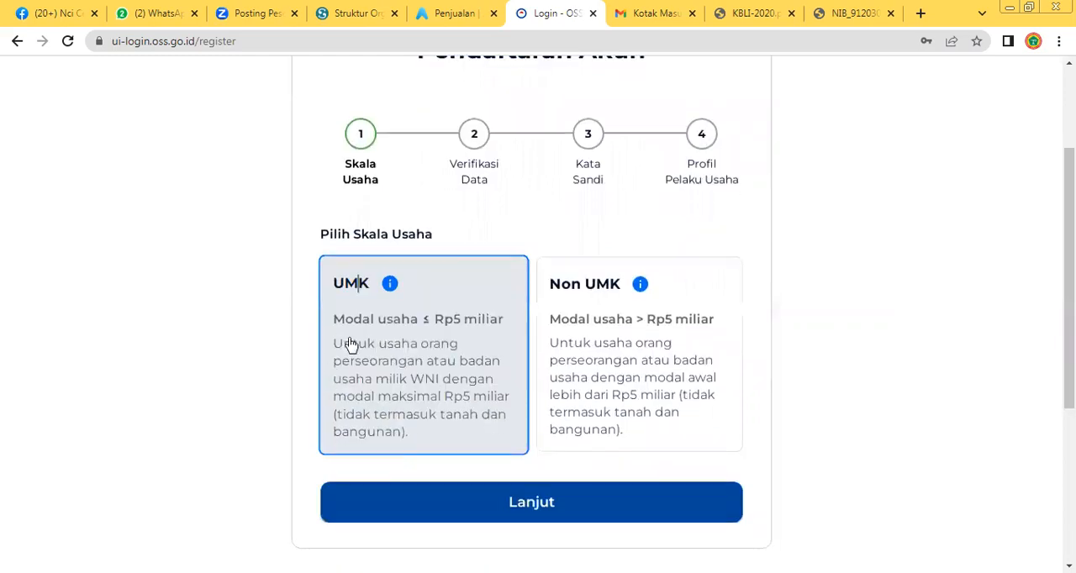
{"action": "left_click", "coordinate": [538, 515]}
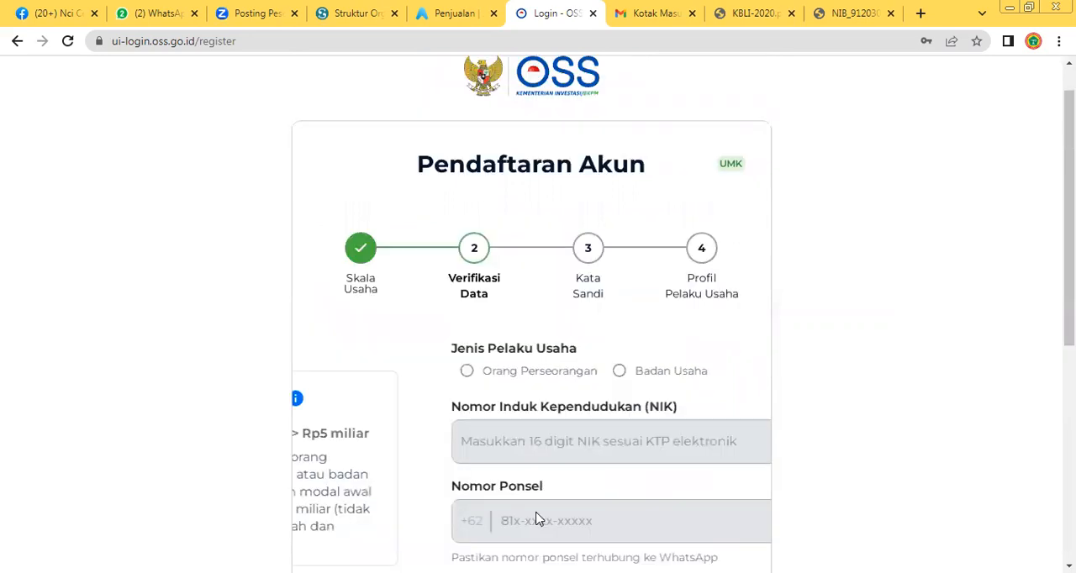
Set the business actor type to Badan Usaha and the entity type to Persekutuan Komanditer (CV / Commanditaire Vennootschap)
{"action": "scroll", "coordinate": [538, 516], "scroll_direction": "down", "scroll_amount": 1}
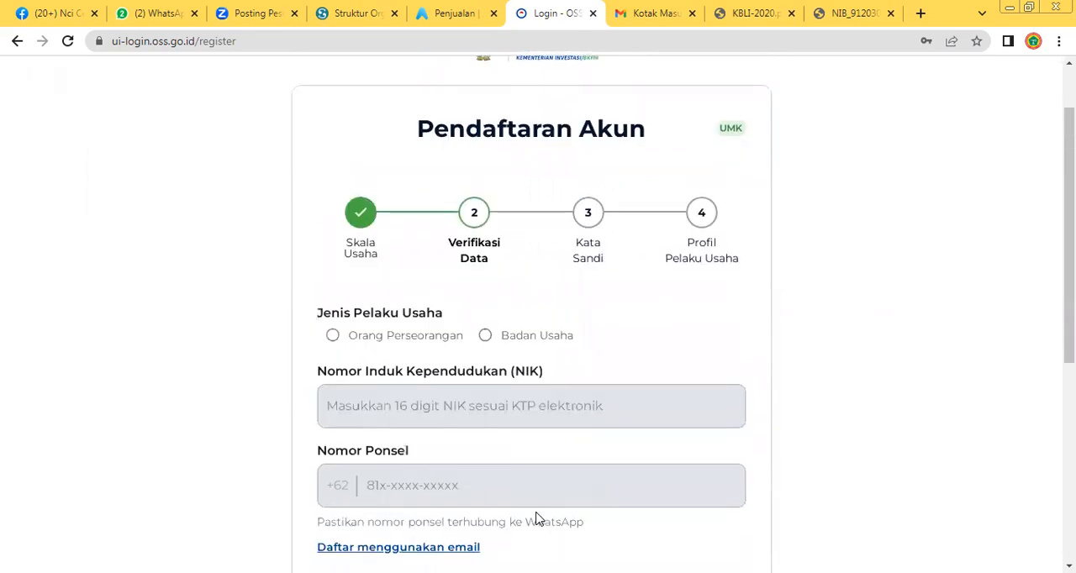
{"action": "left_click", "coordinate": [392, 340]}
{"action": "scroll", "coordinate": [392, 334], "scroll_direction": "down", "scroll_amount": 2}
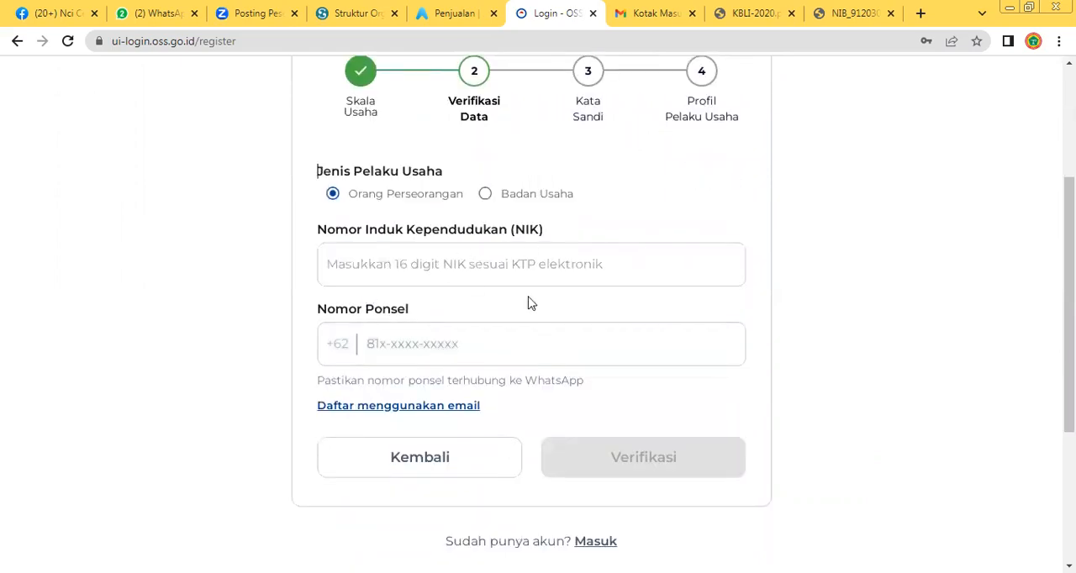
{"action": "left_click", "coordinate": [531, 198]}
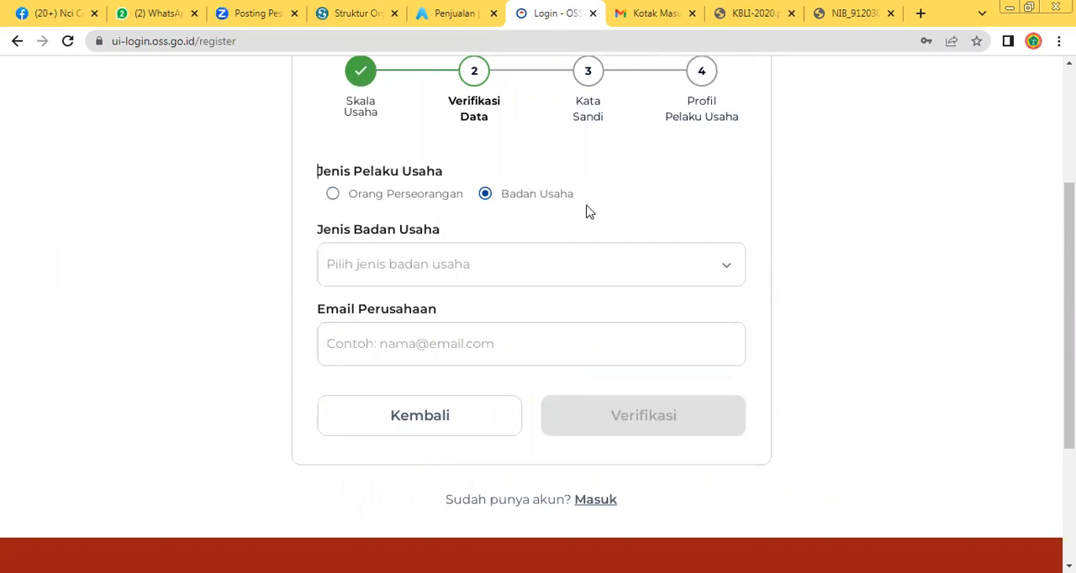
{"action": "left_click", "coordinate": [645, 264]}
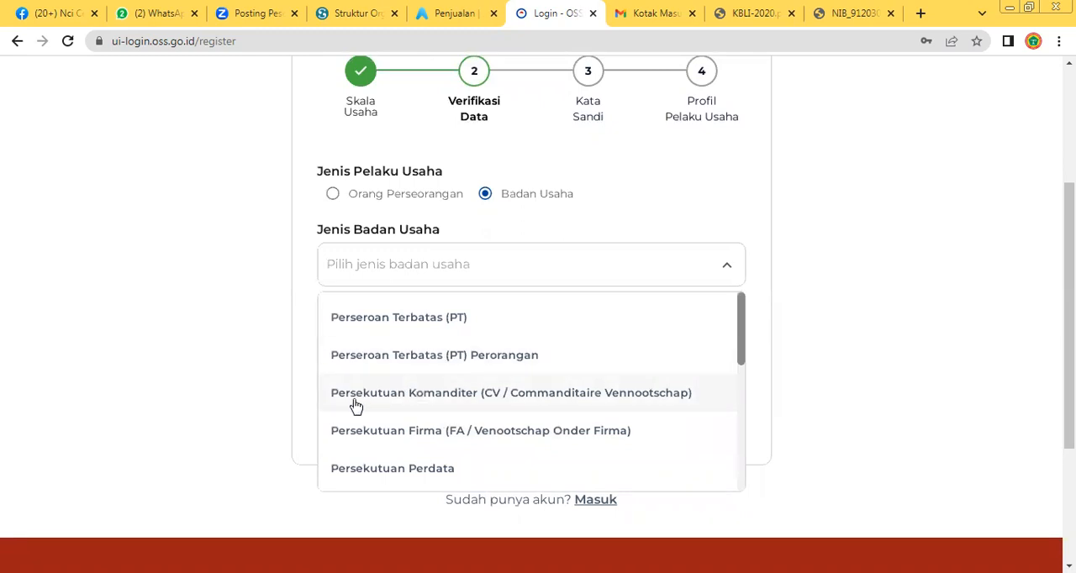
{"action": "left_click", "coordinate": [469, 395]}
Fill in the company's e-mail address and submit the data for verification
{"action": "left_click", "coordinate": [424, 343]}
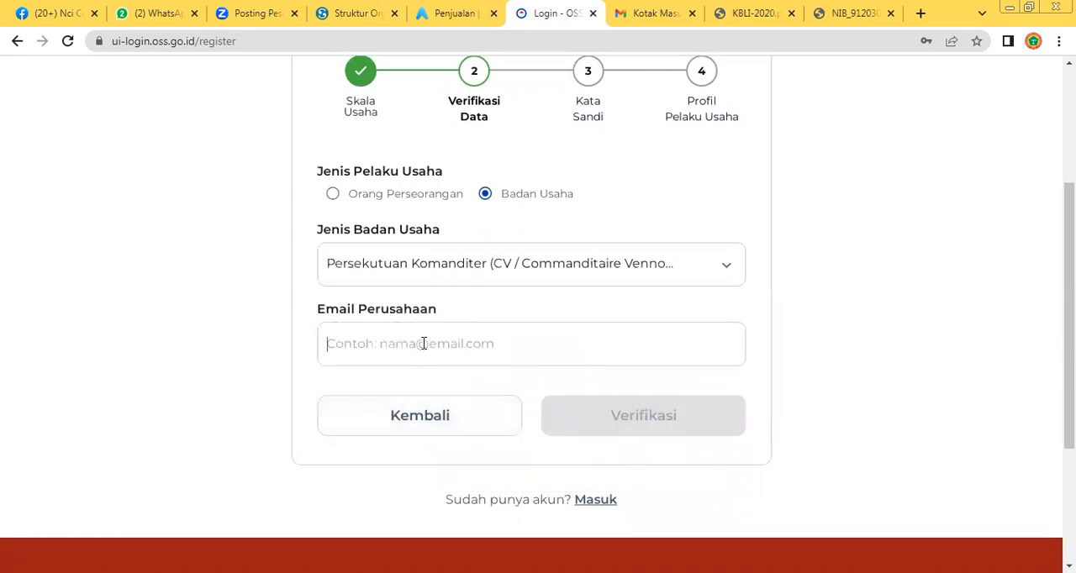
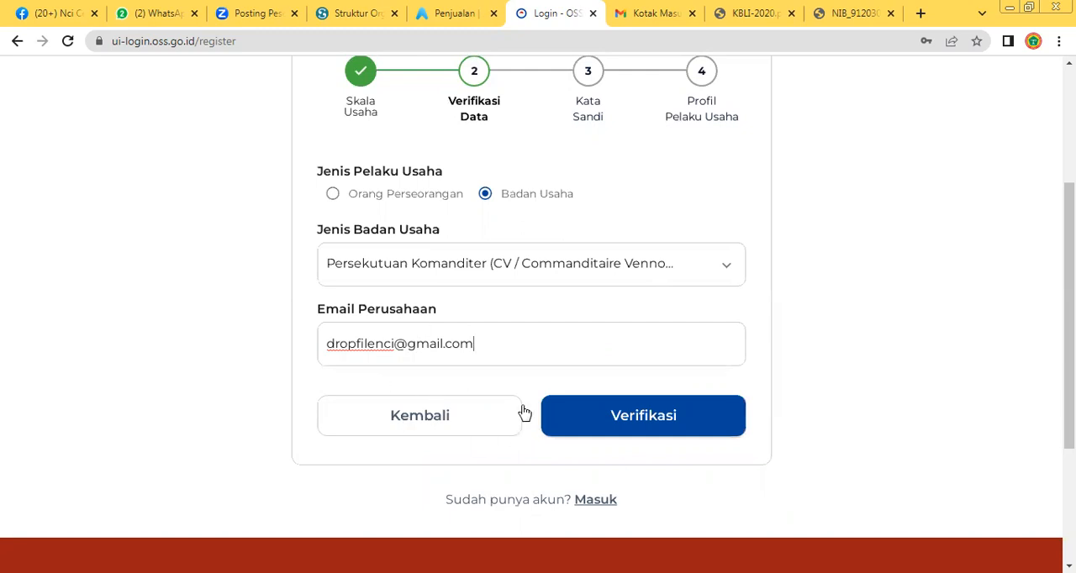
{"action": "left_click", "coordinate": [661, 417]}
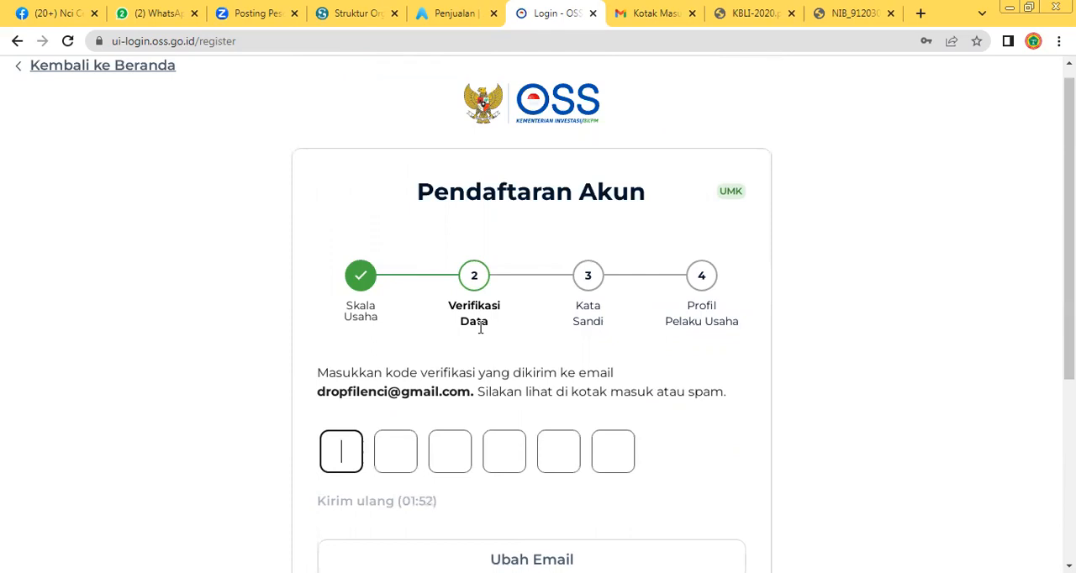
Switch to Gmail, open the newest Send OTP Registrasi message and copy its verification code
{"action": "left_click", "coordinate": [656, 14]}
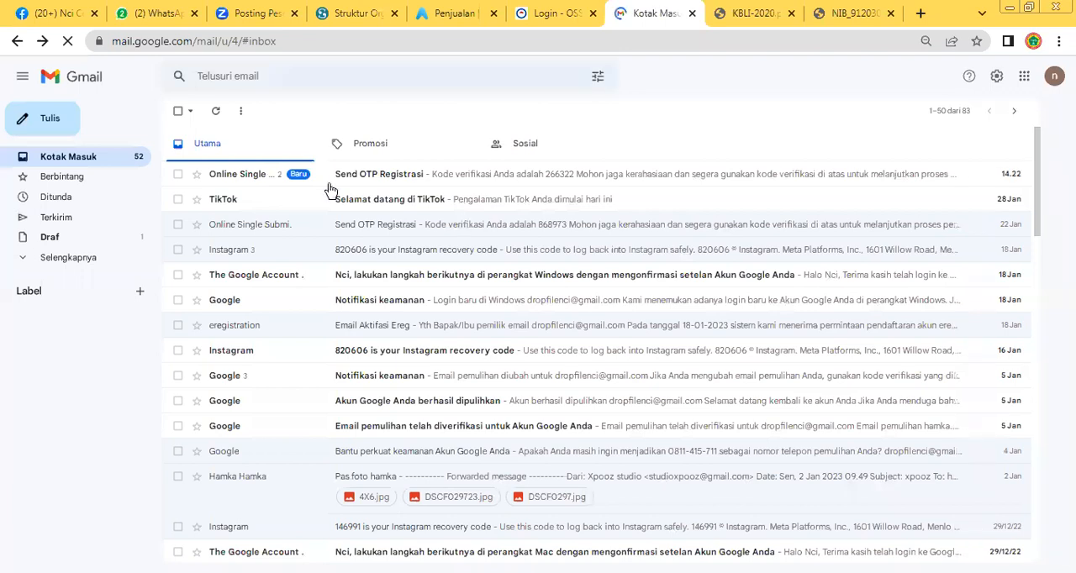
{"action": "left_click", "coordinate": [263, 184]}
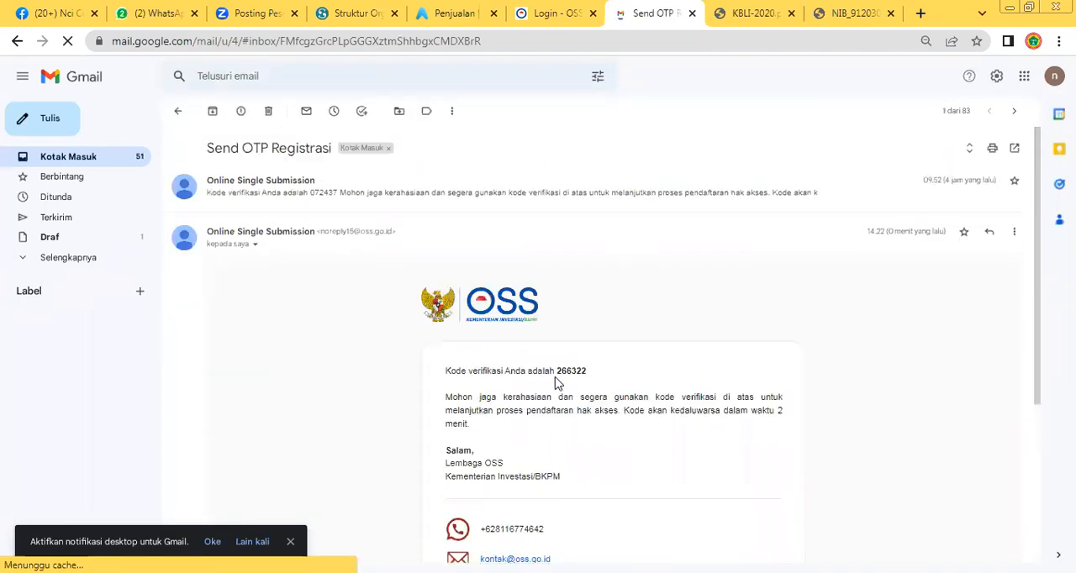
{"action": "left_click_drag", "start_coordinate": [555, 372], "coordinate": [585, 380]}
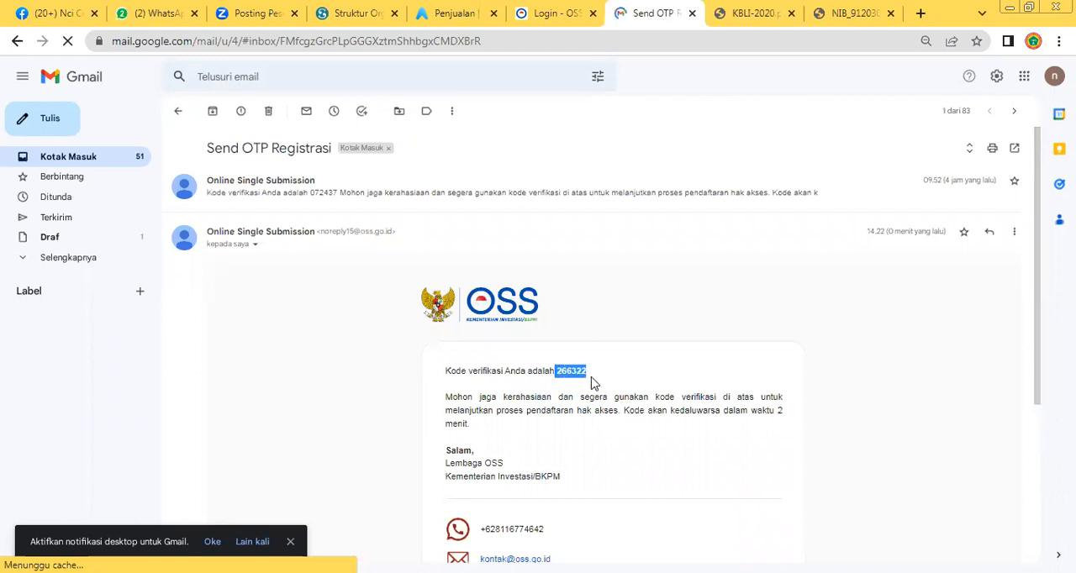
{"action": "right_click", "coordinate": [571, 369]}
{"action": "left_click", "coordinate": [599, 382]}
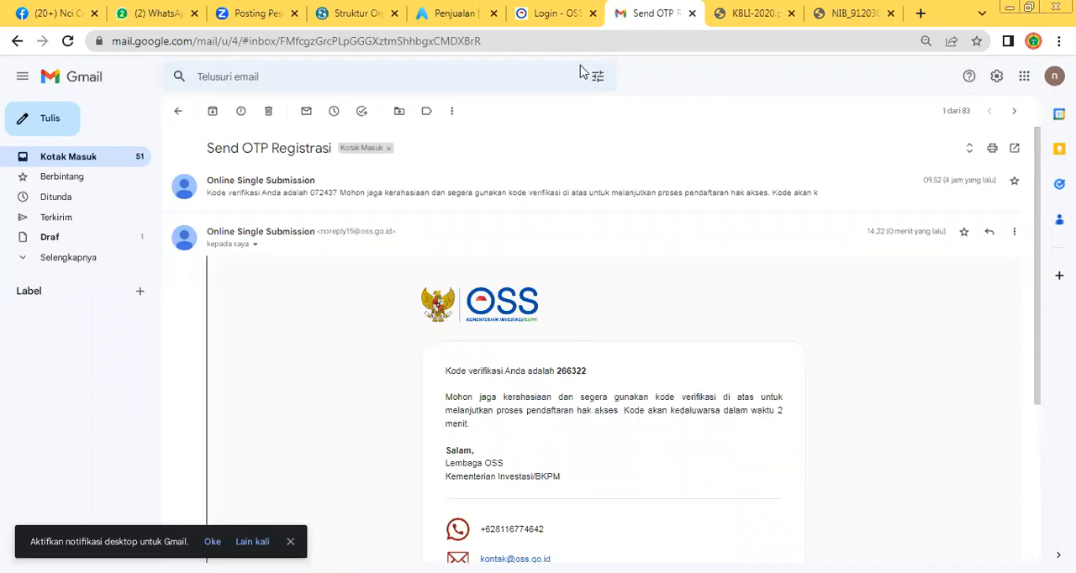
Return to the OSS registration form and try to paste the verification code into the code boxes
{"action": "left_click", "coordinate": [560, 23]}
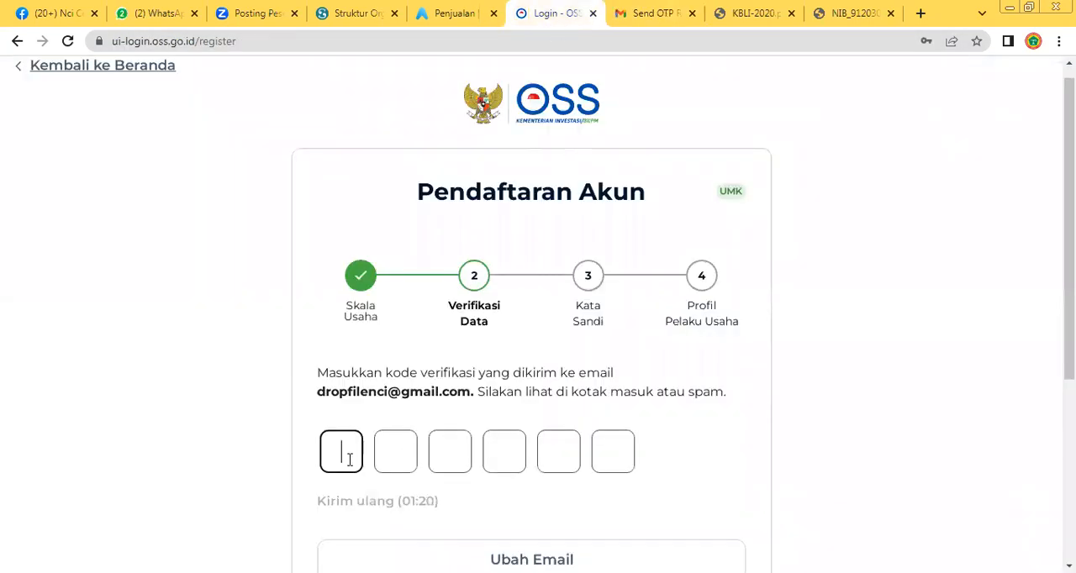
{"action": "right_click", "coordinate": [350, 462]}
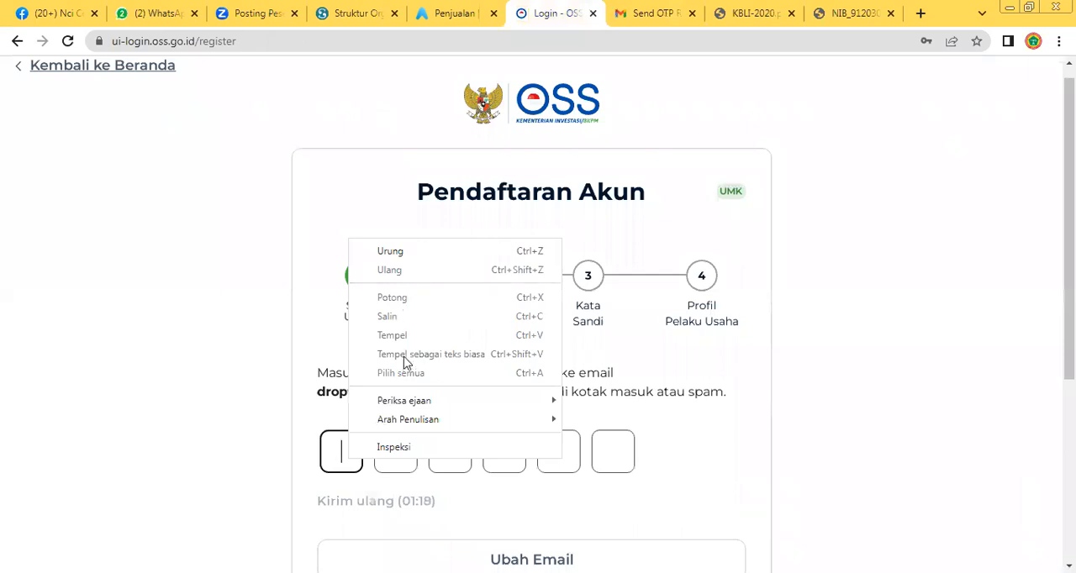
{"action": "left_click", "coordinate": [624, 452]}
{"action": "left_click", "coordinate": [624, 452]}
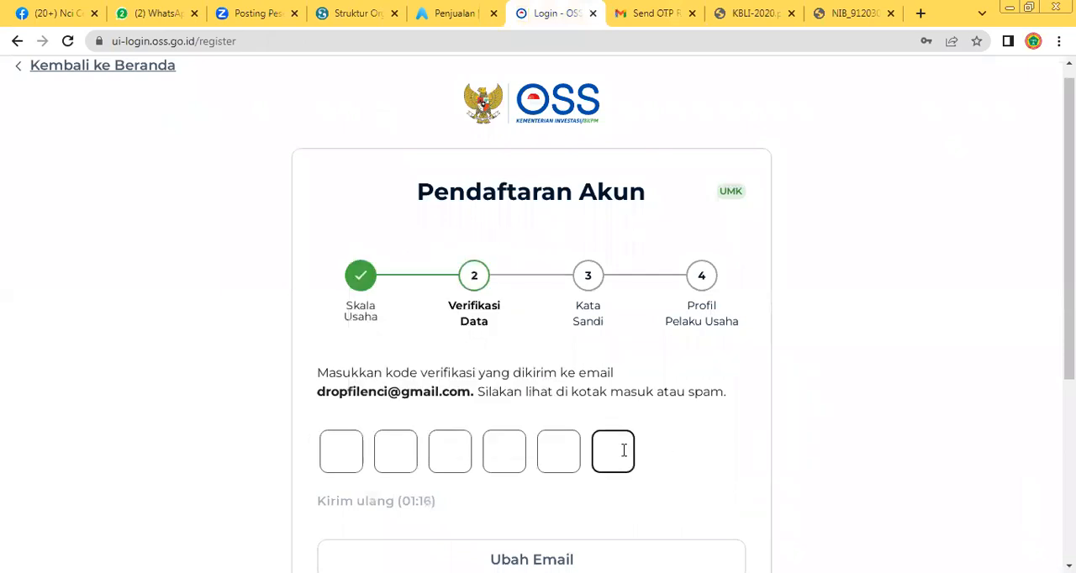
{"action": "key", "text": "ctrl+v"}
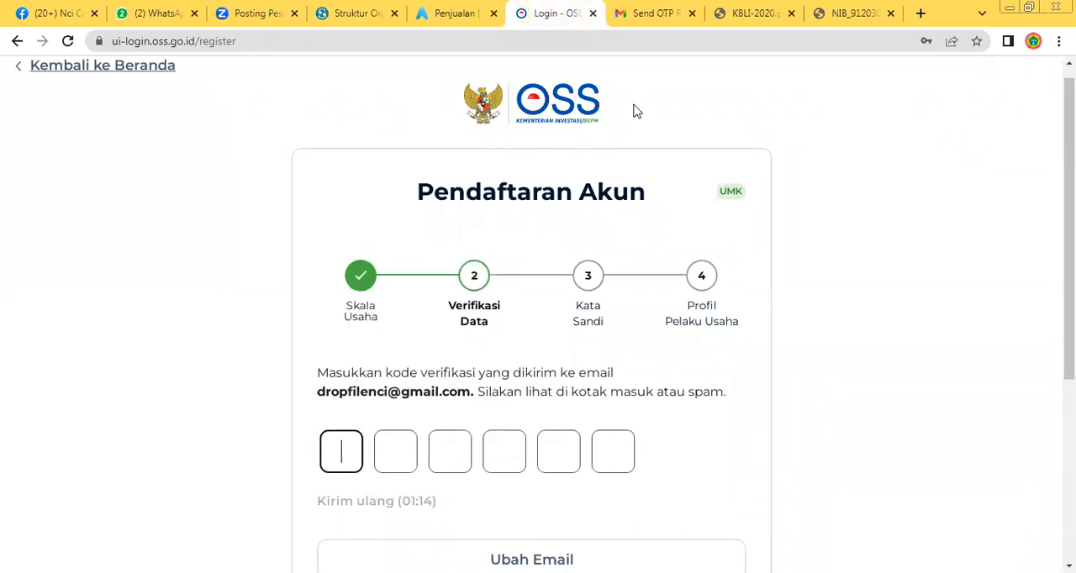
Go back to the OTP message in Gmail and copy the verification code again
{"action": "left_click", "coordinate": [661, 25]}
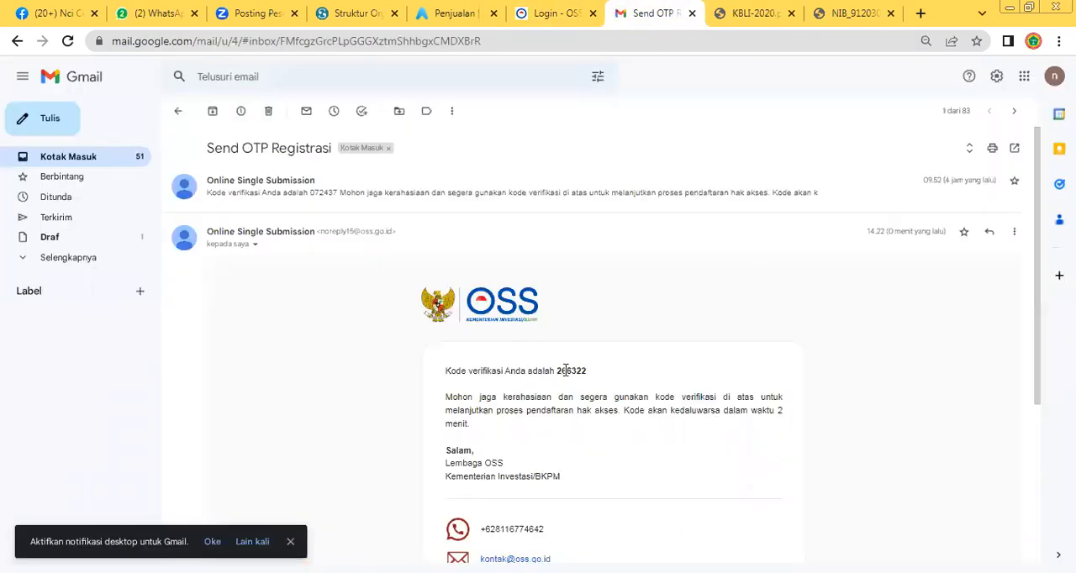
{"action": "left_click_drag", "start_coordinate": [556, 370], "coordinate": [584, 372]}
{"action": "right_click", "coordinate": [568, 372]}
{"action": "left_click", "coordinate": [598, 384]}
Return to the OSS registration form and paste the verification code starting in the first code box
{"action": "left_click", "coordinate": [584, 20]}
{"action": "right_click", "coordinate": [353, 448]}
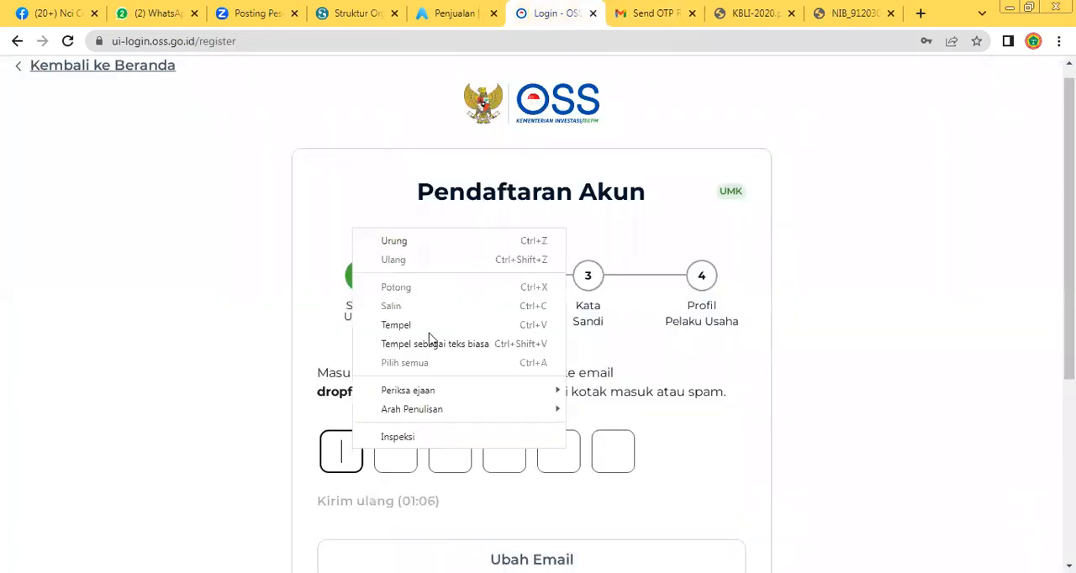
{"action": "left_click", "coordinate": [430, 323]}
Enter a new account password in the Kata Sandi field and reveal it for checking
{"action": "scroll", "coordinate": [543, 490], "scroll_direction": "down", "scroll_amount": 1}
{"action": "scroll", "coordinate": [543, 489], "scroll_direction": "down", "scroll_amount": 1}
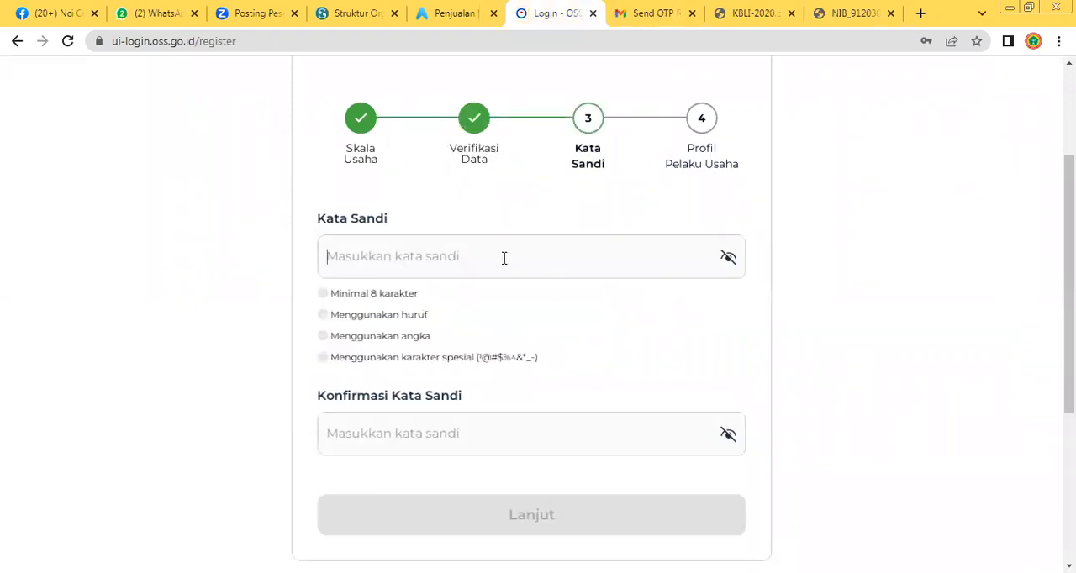
{"action": "left_click", "coordinate": [505, 258]}
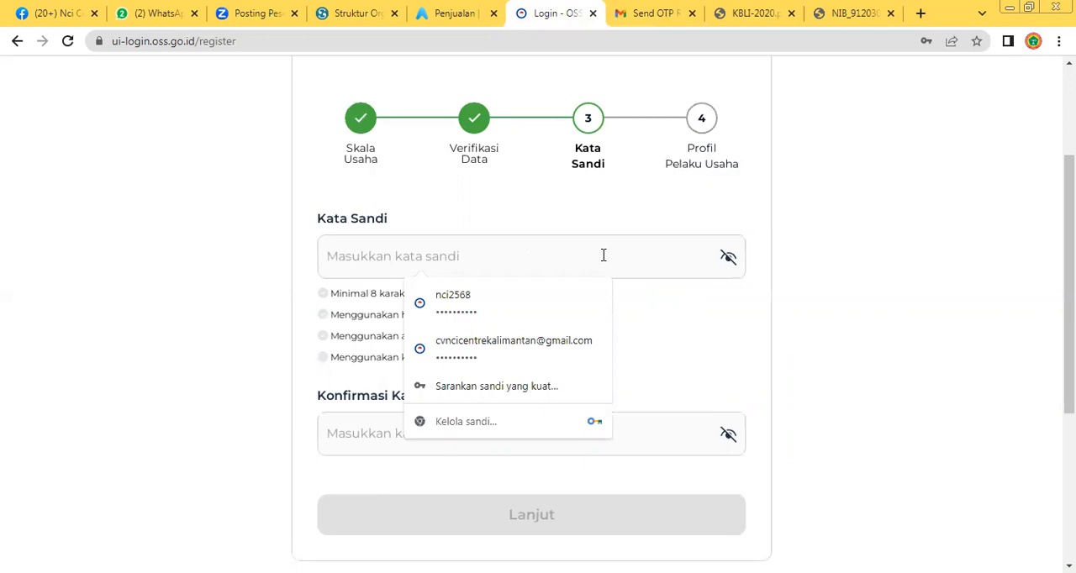
{"action": "type", "text": "••••••"}
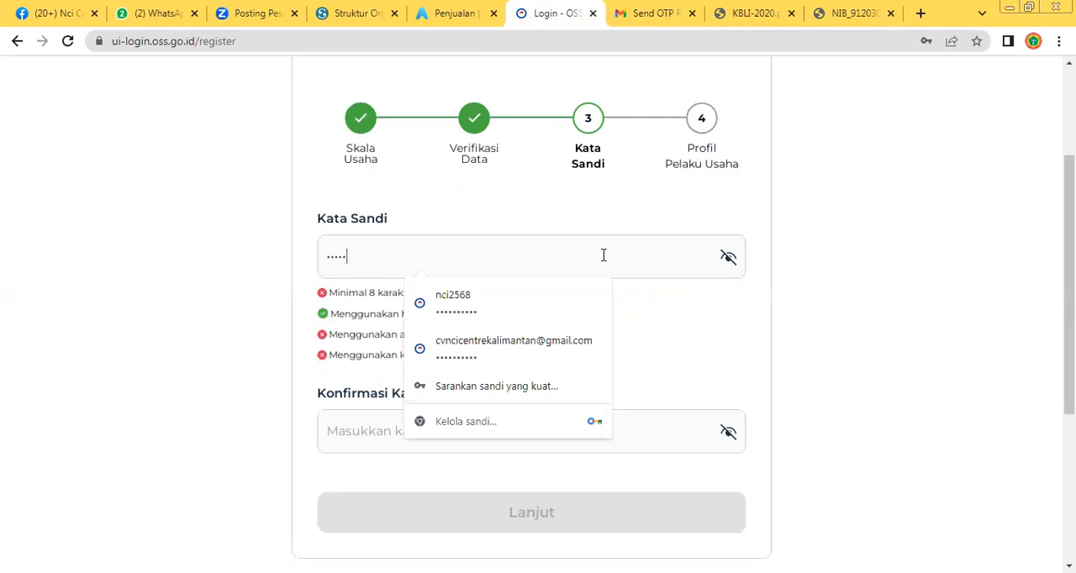
{"action": "type", "text": "•••••"}
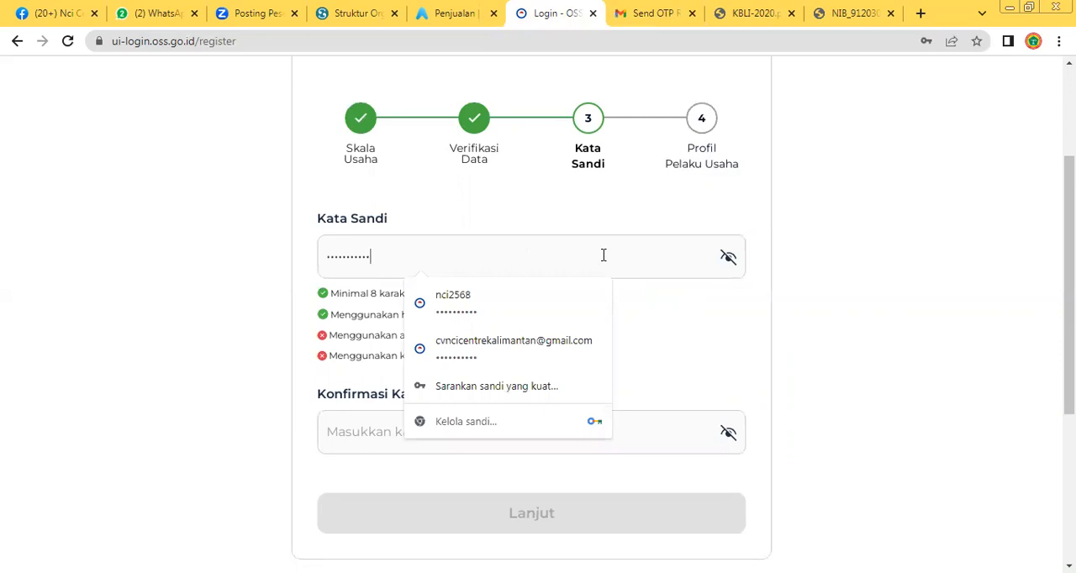
{"action": "type", "text": "••••"}
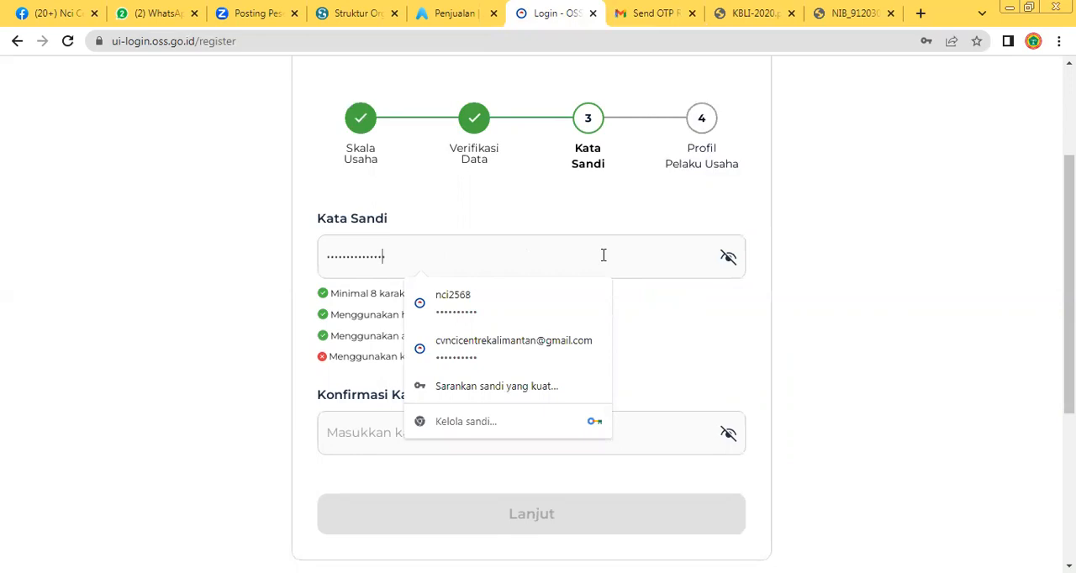
{"action": "key", "text": "Home"}
{"action": "left_click", "coordinate": [728, 256]}
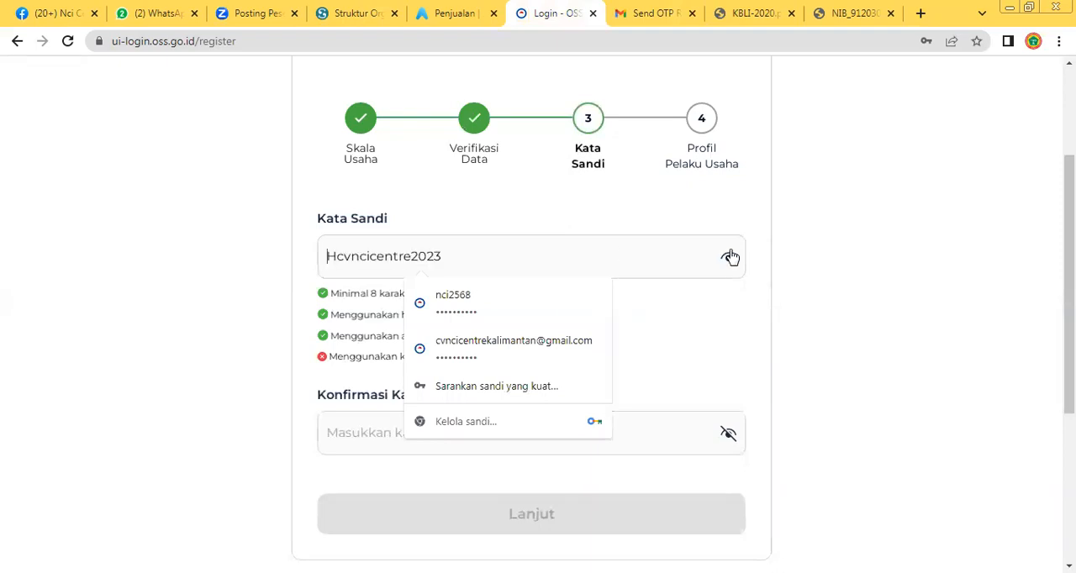
Insert a special character at the start of the account password and reveal the password again
{"action": "left_click_drag", "start_coordinate": [462, 248], "coordinate": [318, 265]}
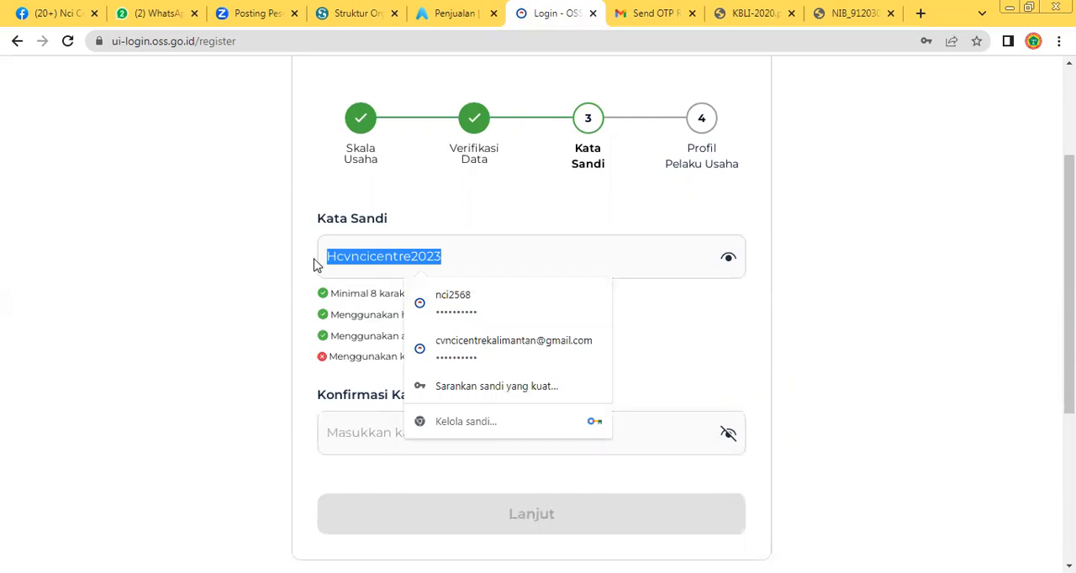
{"action": "left_click", "coordinate": [730, 261]}
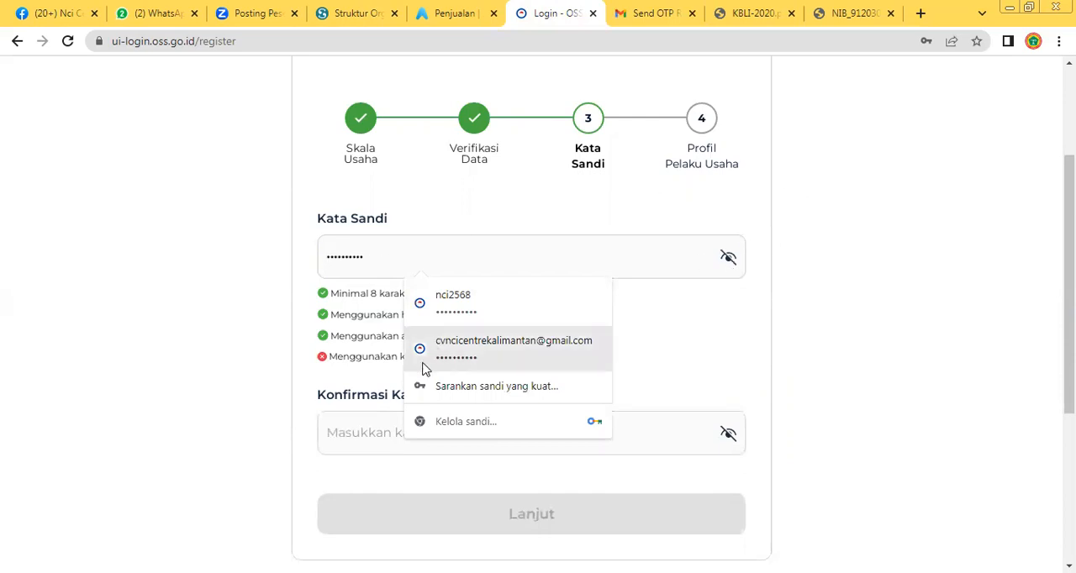
{"action": "left_click", "coordinate": [675, 358]}
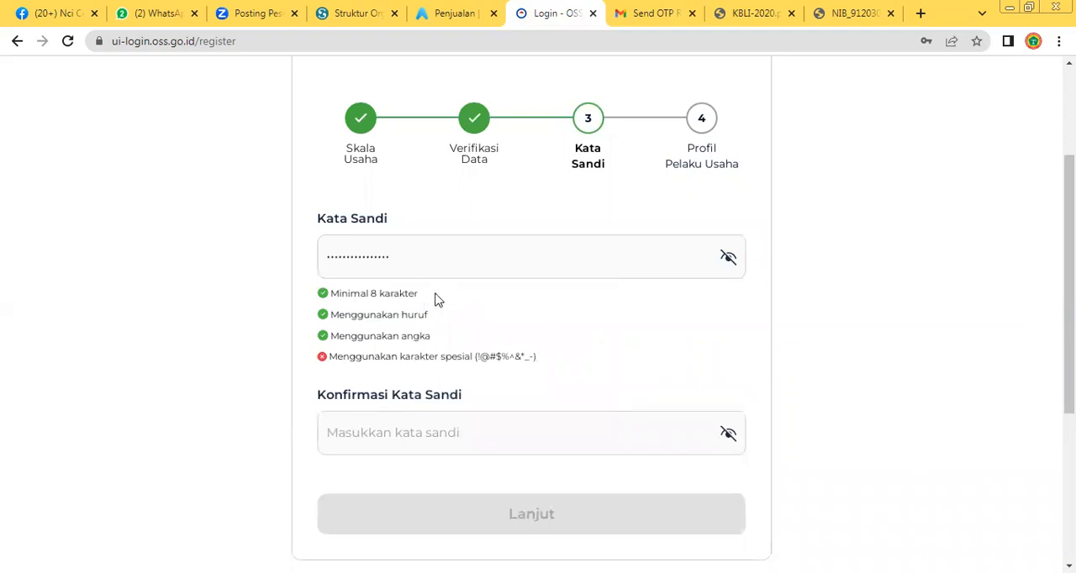
{"action": "left_click_drag", "start_coordinate": [396, 254], "coordinate": [263, 259]}
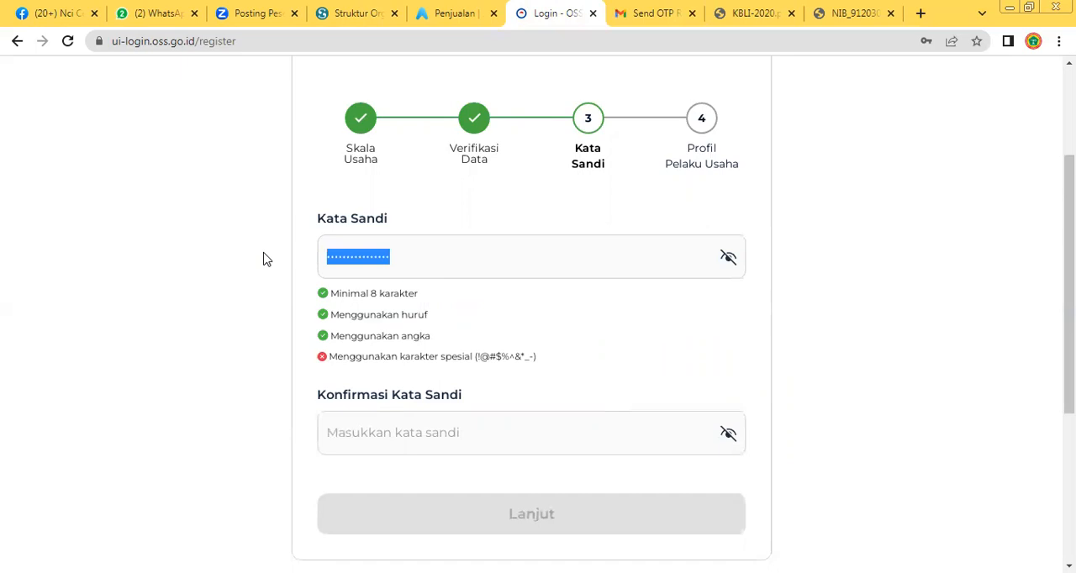
{"action": "left_click", "coordinate": [335, 261]}
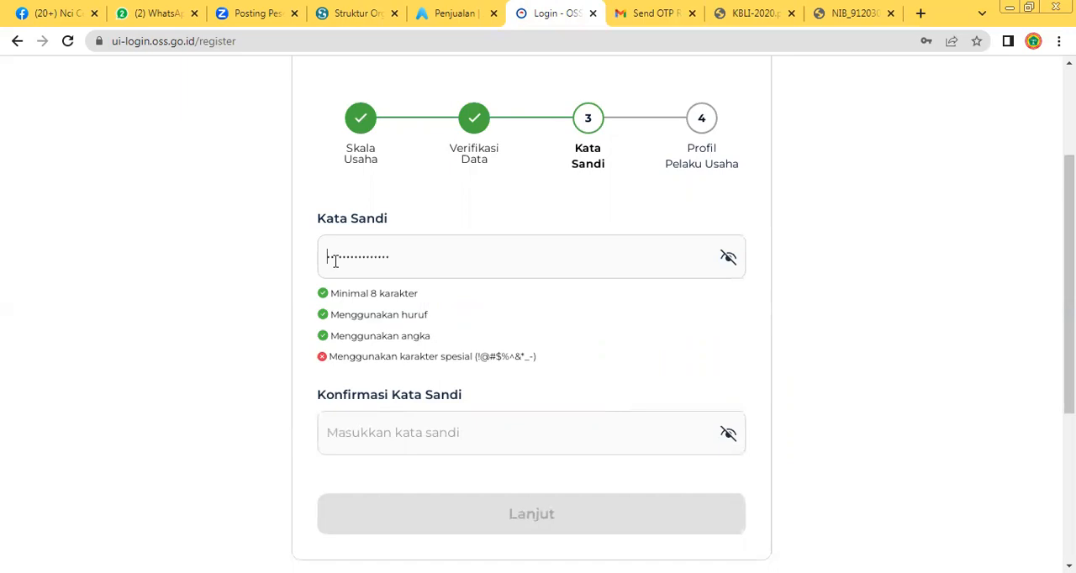
{"action": "type", "text": "#"}
{"action": "left_click", "coordinate": [732, 262]}
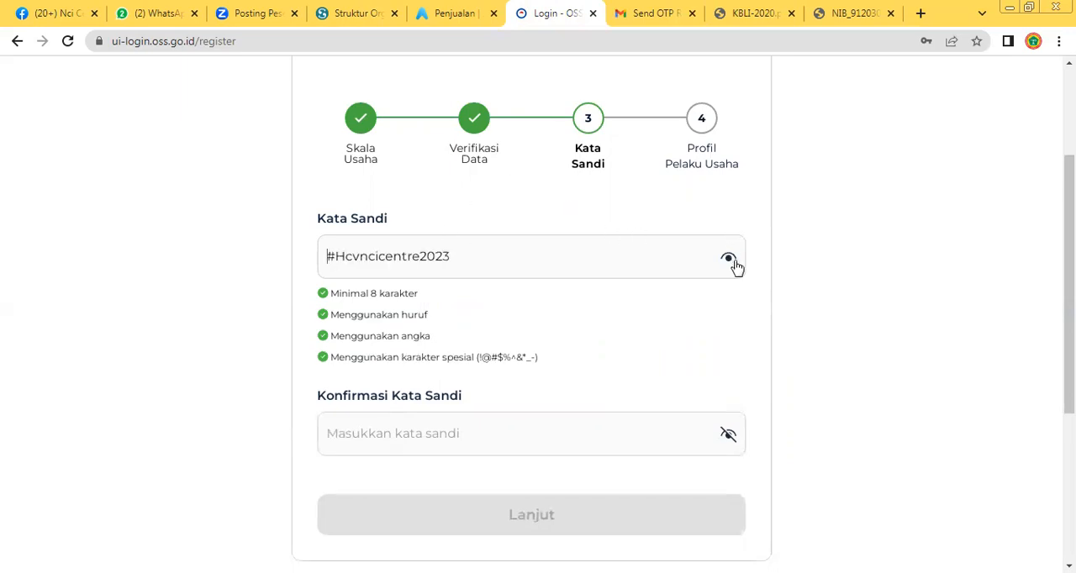
Copy the account password into the Konfirmasi Kata Sandi field and continue to the business profile stage
{"action": "left_click", "coordinate": [473, 258]}
{"action": "left_click_drag", "start_coordinate": [468, 256], "coordinate": [307, 255]}
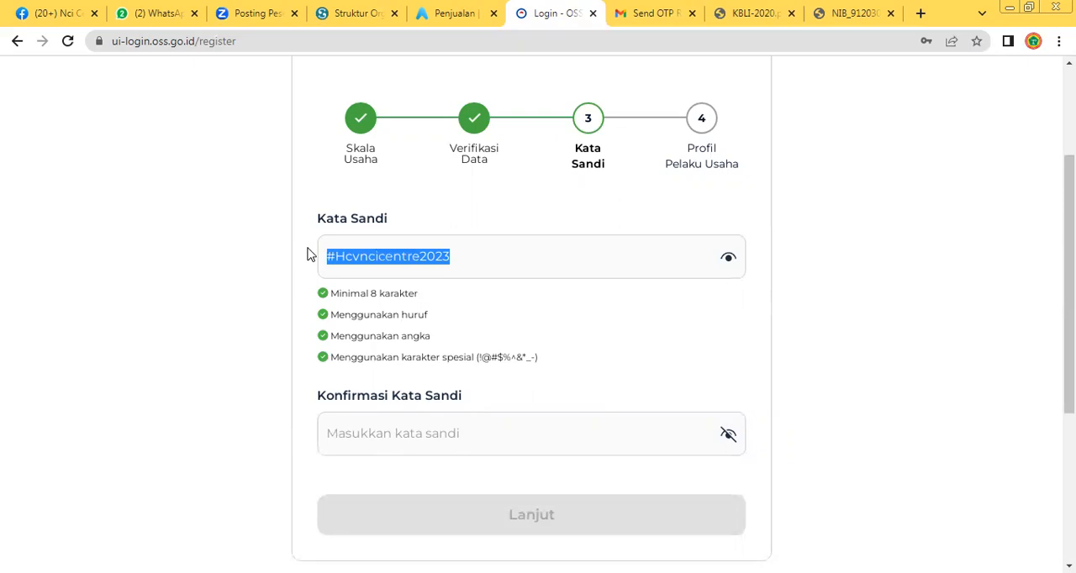
{"action": "left_click", "coordinate": [403, 438]}
{"action": "key", "text": "ctrl+v"}
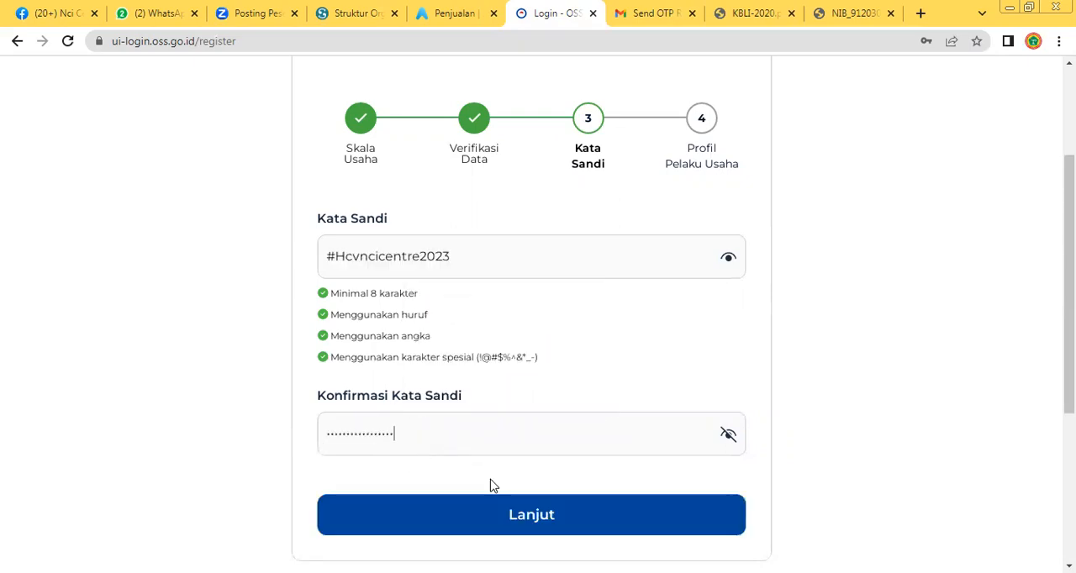
{"action": "left_click", "coordinate": [493, 522]}
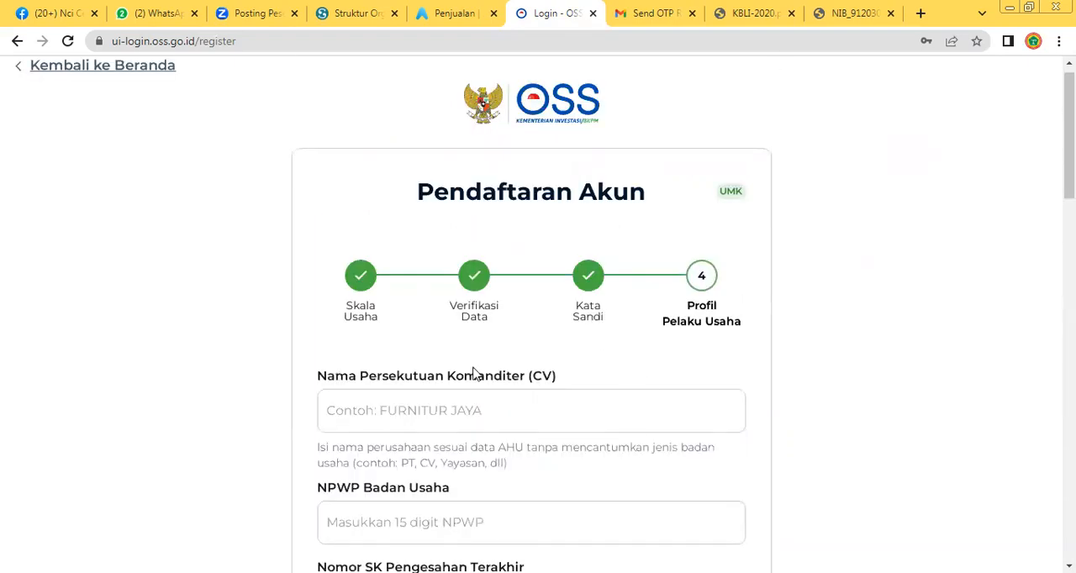
Review the company fields for CV name, NPWP Badan Usaha, Nomor SK Pengesahan Terakhir and Nomor Ponsel Badan Usaha
{"action": "scroll", "coordinate": [476, 373], "scroll_direction": "down", "scroll_amount": 2}
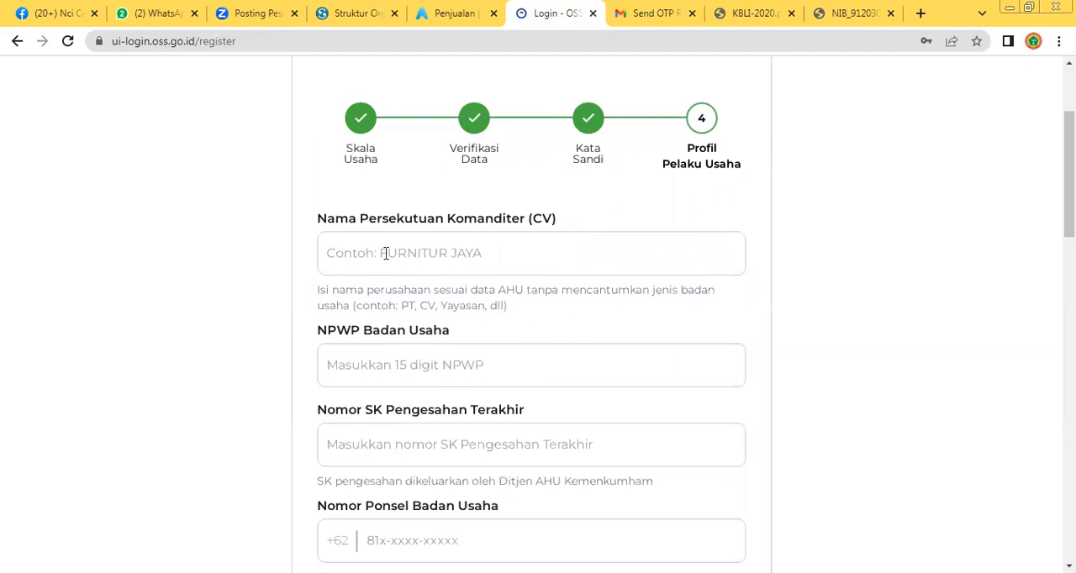
{"action": "scroll", "coordinate": [472, 260], "scroll_direction": "down", "scroll_amount": 1}
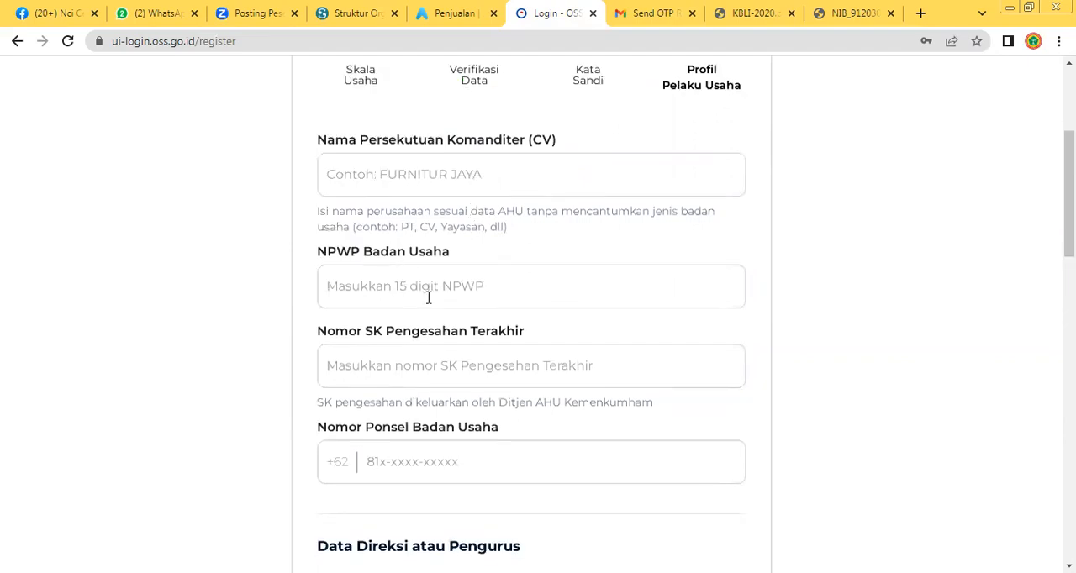
{"action": "scroll", "coordinate": [424, 295], "scroll_direction": "down", "scroll_amount": 1}
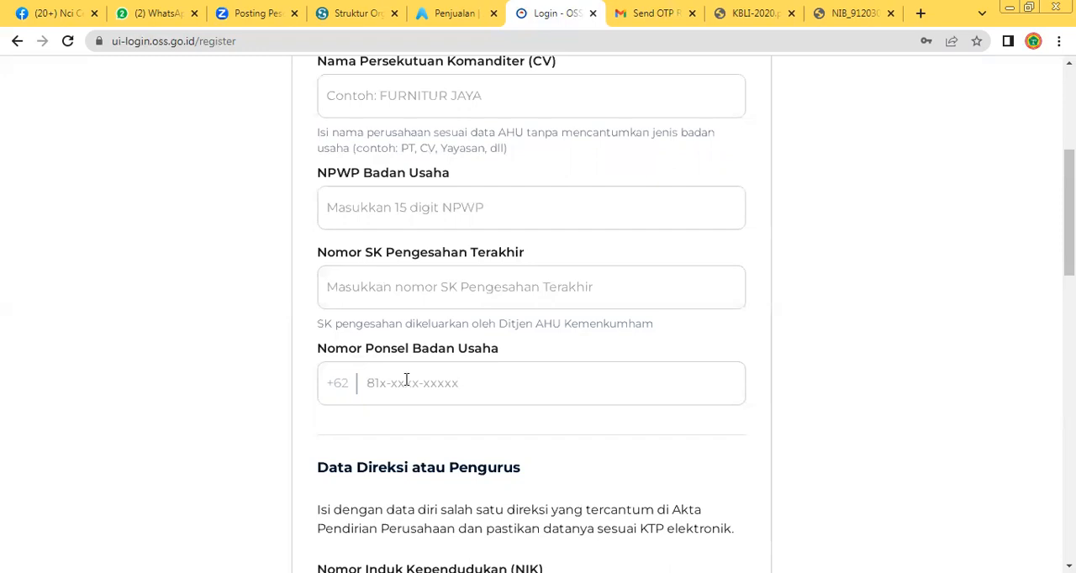
{"action": "scroll", "coordinate": [406, 383], "scroll_direction": "down", "scroll_amount": 3}
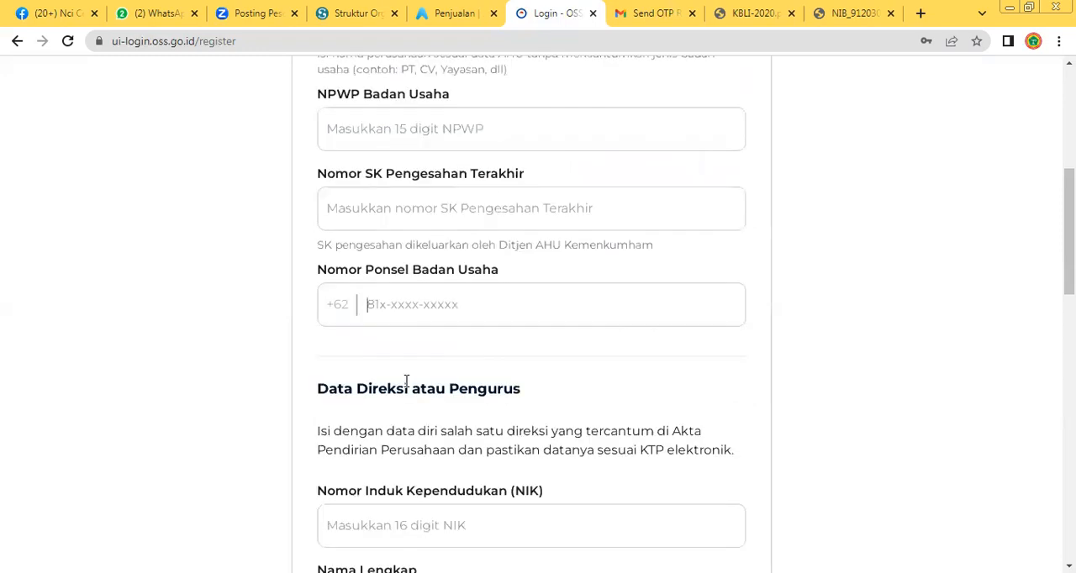
Examine the Data Direksi atau Pengurus fields, from NIK, name, position, gender and birth date to address and region
{"action": "scroll", "coordinate": [394, 359], "scroll_direction": "down", "scroll_amount": 1}
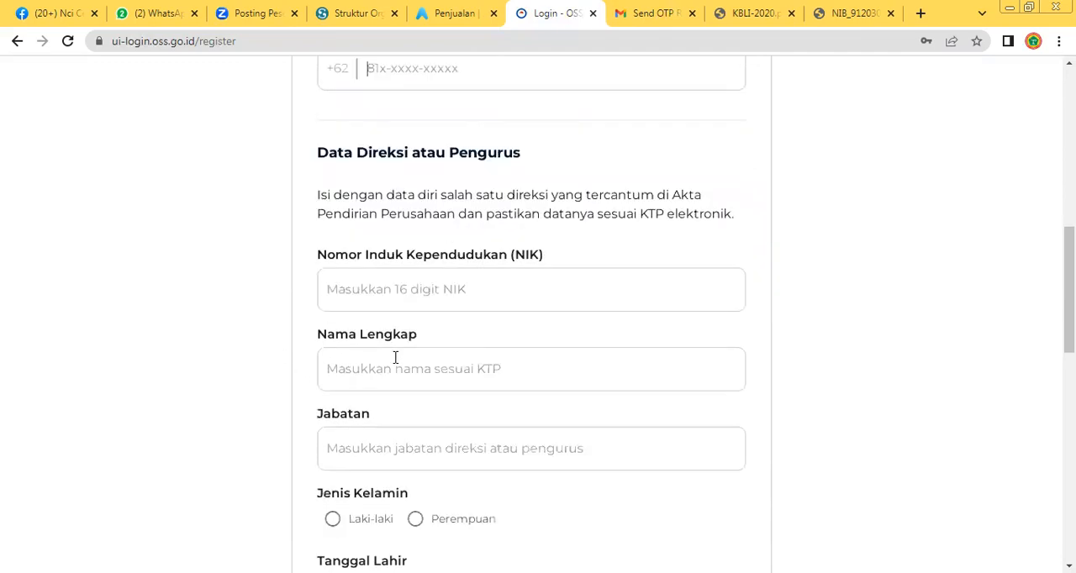
{"action": "scroll", "coordinate": [447, 260], "scroll_direction": "down", "scroll_amount": 1}
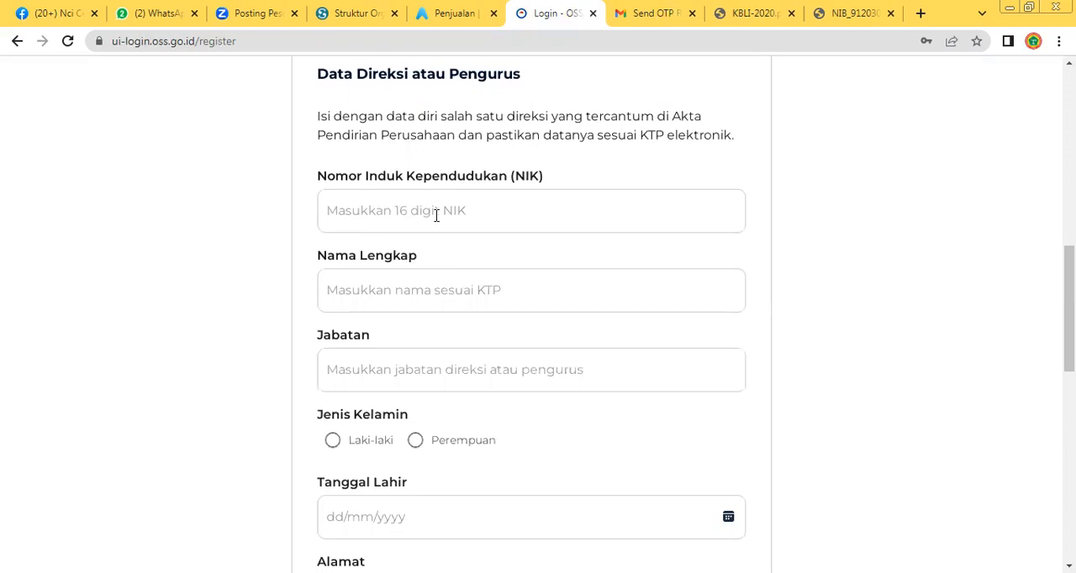
{"action": "scroll", "coordinate": [435, 216], "scroll_direction": "down", "scroll_amount": 4}
{"action": "scroll", "coordinate": [404, 213], "scroll_direction": "up", "scroll_amount": 3}
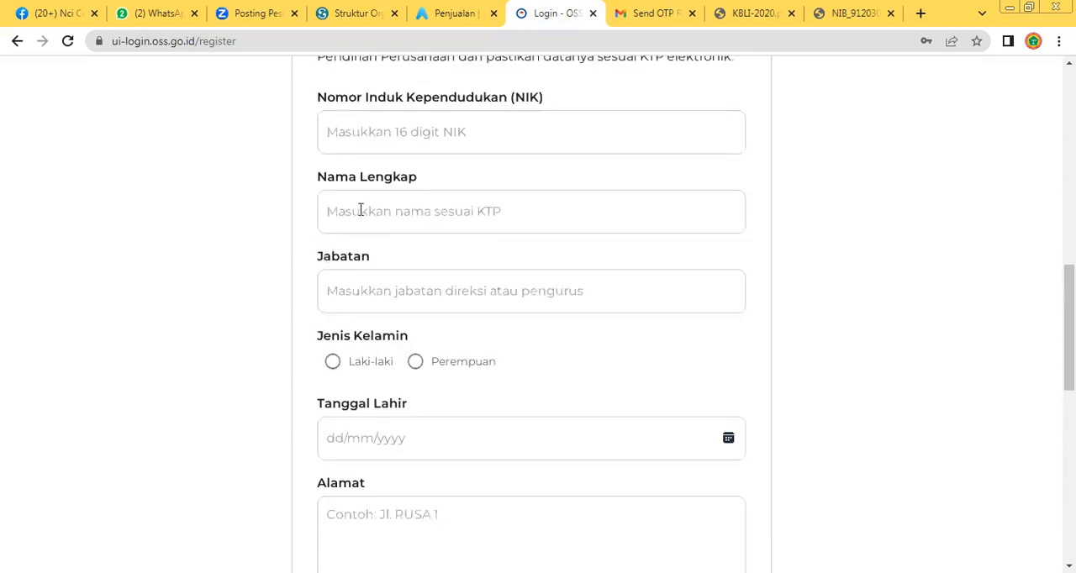
{"action": "scroll", "coordinate": [391, 143], "scroll_direction": "up", "scroll_amount": 1}
{"action": "left_click", "coordinate": [390, 196]}
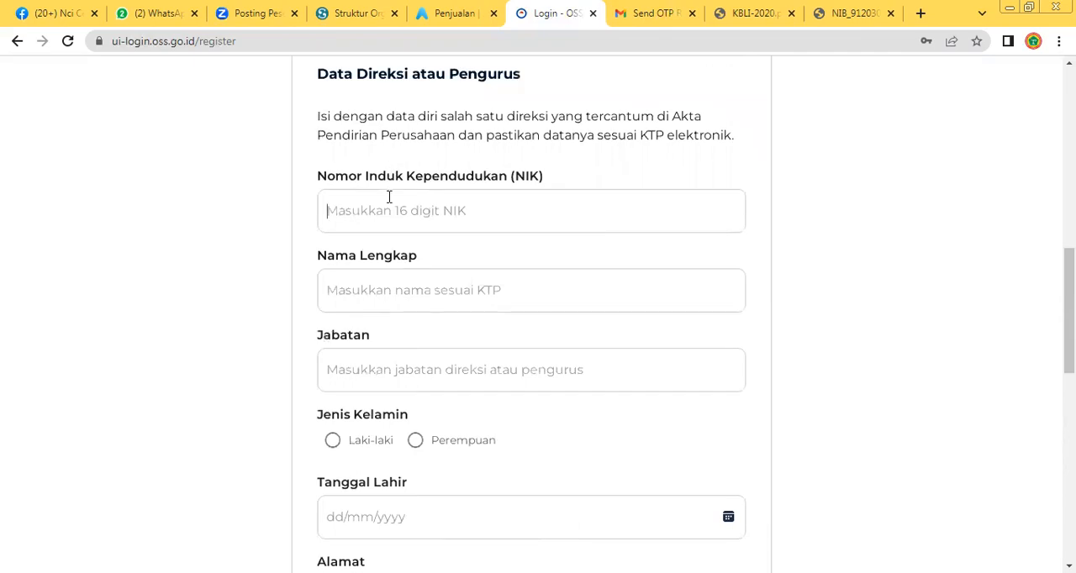
{"action": "scroll", "coordinate": [397, 217], "scroll_direction": "down", "scroll_amount": 1}
{"action": "left_click", "coordinate": [373, 209]}
{"action": "left_click", "coordinate": [351, 313]}
{"action": "scroll", "coordinate": [351, 313], "scroll_direction": "down", "scroll_amount": 2}
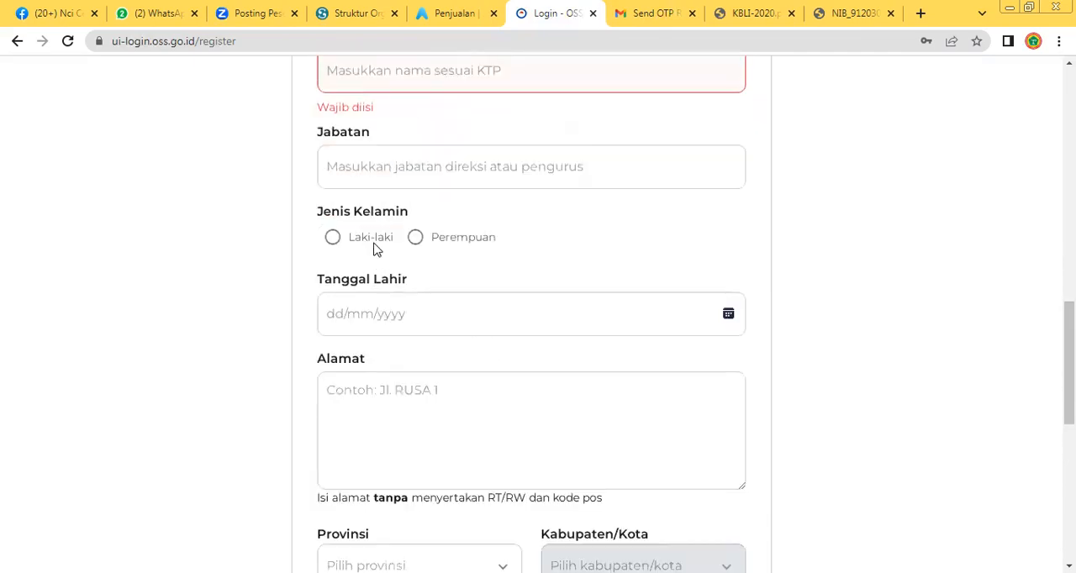
{"action": "left_click", "coordinate": [378, 249]}
{"action": "scroll", "coordinate": [409, 325], "scroll_direction": "down", "scroll_amount": 3}
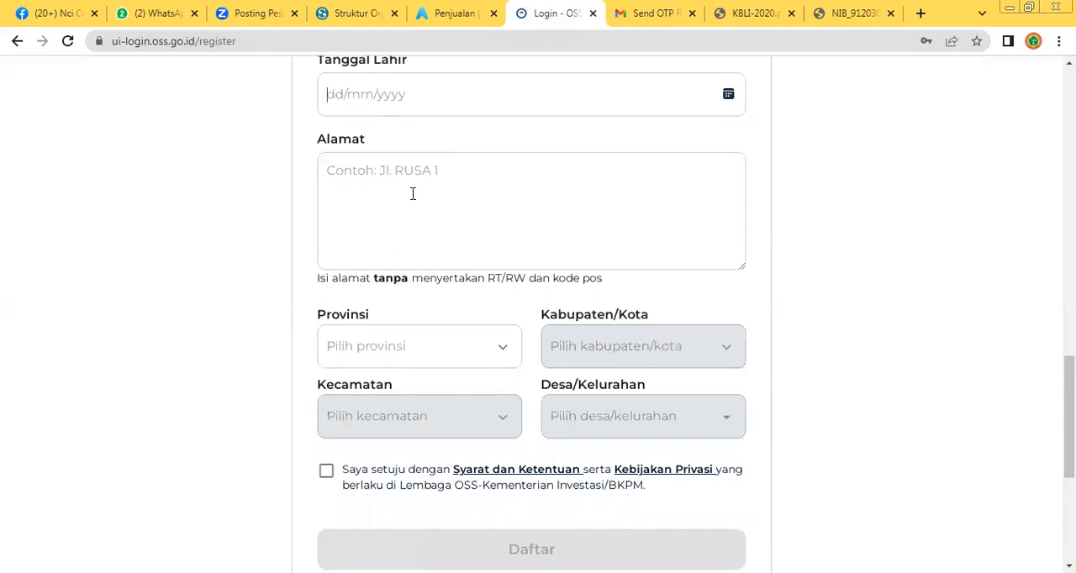
{"action": "scroll", "coordinate": [413, 194], "scroll_direction": "down", "scroll_amount": 2}
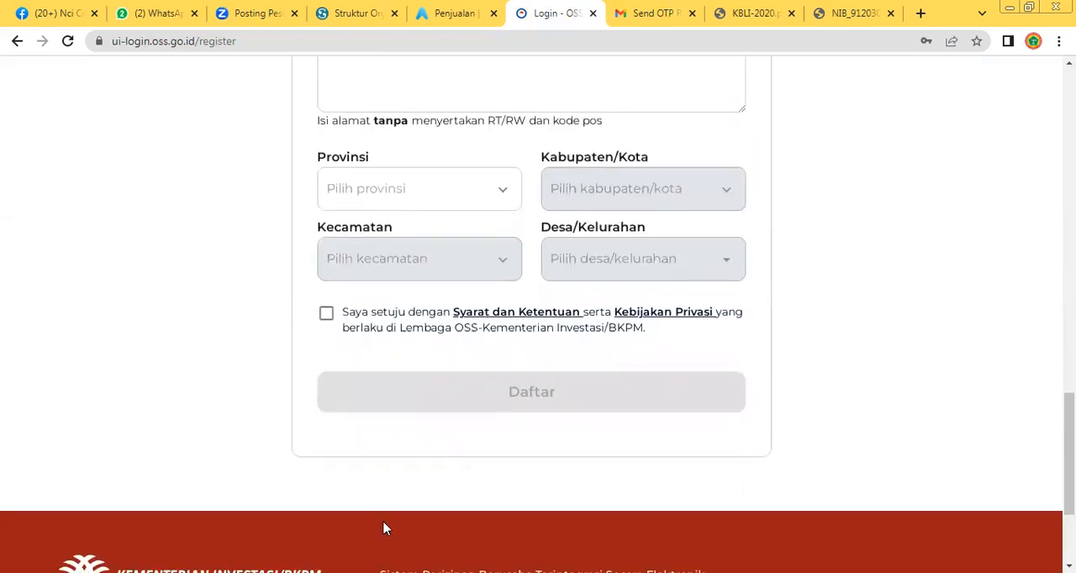
Accept the Syarat dan Ketentuan and Kebijakan Privasi, and try to submit the unfilled registration form
{"action": "left_click", "coordinate": [327, 314]}
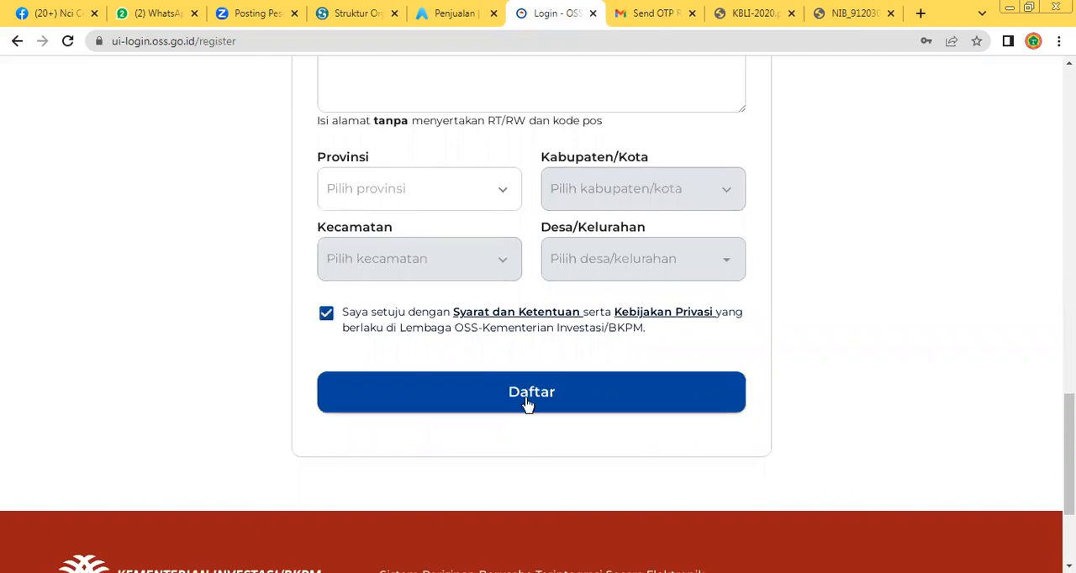
{"action": "left_click", "coordinate": [571, 404]}
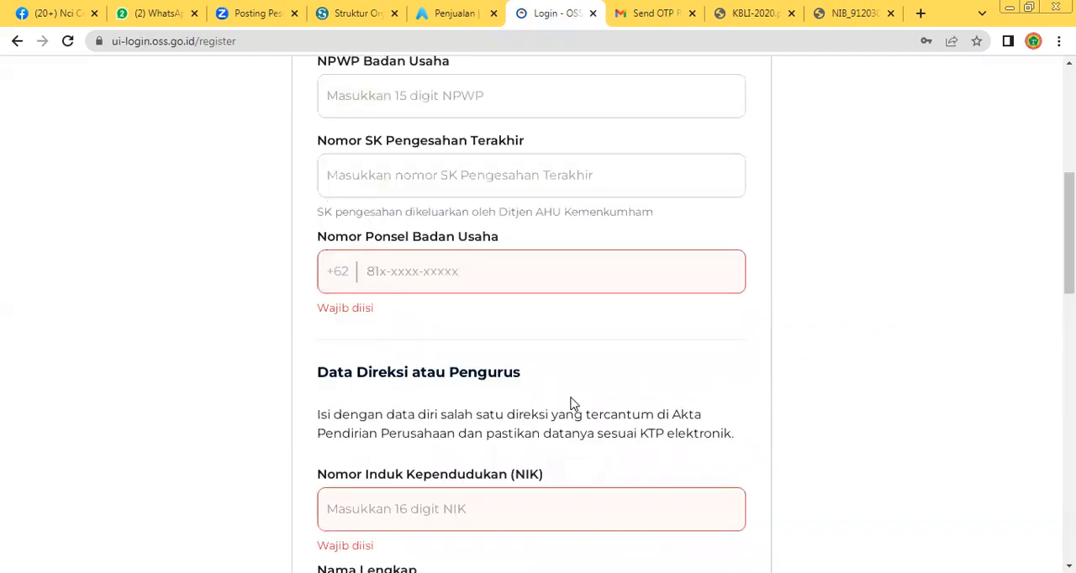
{"action": "scroll", "coordinate": [572, 404], "scroll_direction": "down", "scroll_amount": 15}
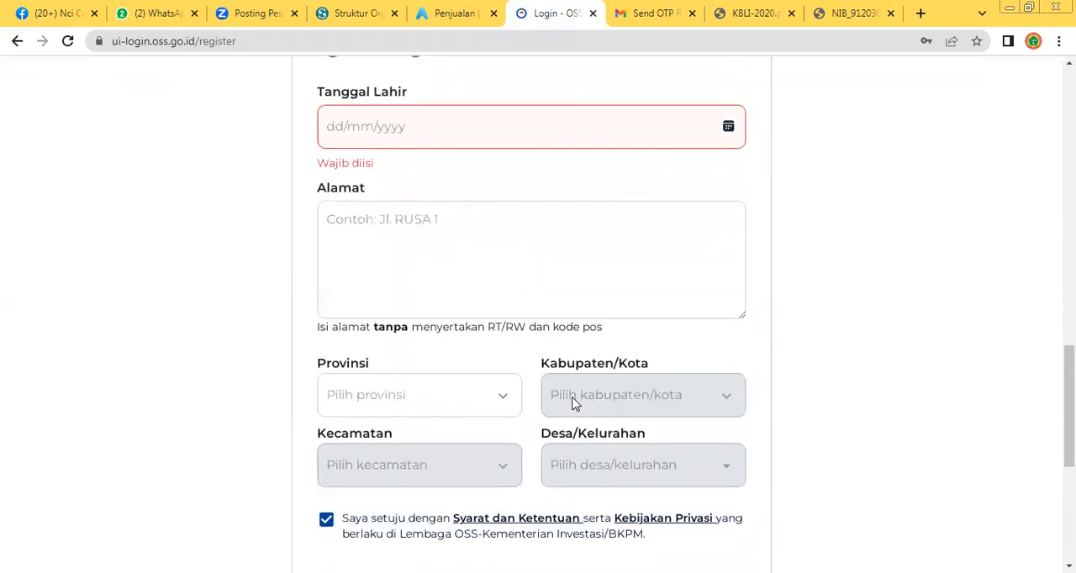
{"action": "scroll", "coordinate": [572, 404], "scroll_direction": "down", "scroll_amount": 3}
{"action": "scroll", "coordinate": [576, 405], "scroll_direction": "up", "scroll_amount": 2}
{"action": "scroll", "coordinate": [575, 402], "scroll_direction": "up", "scroll_amount": 3}
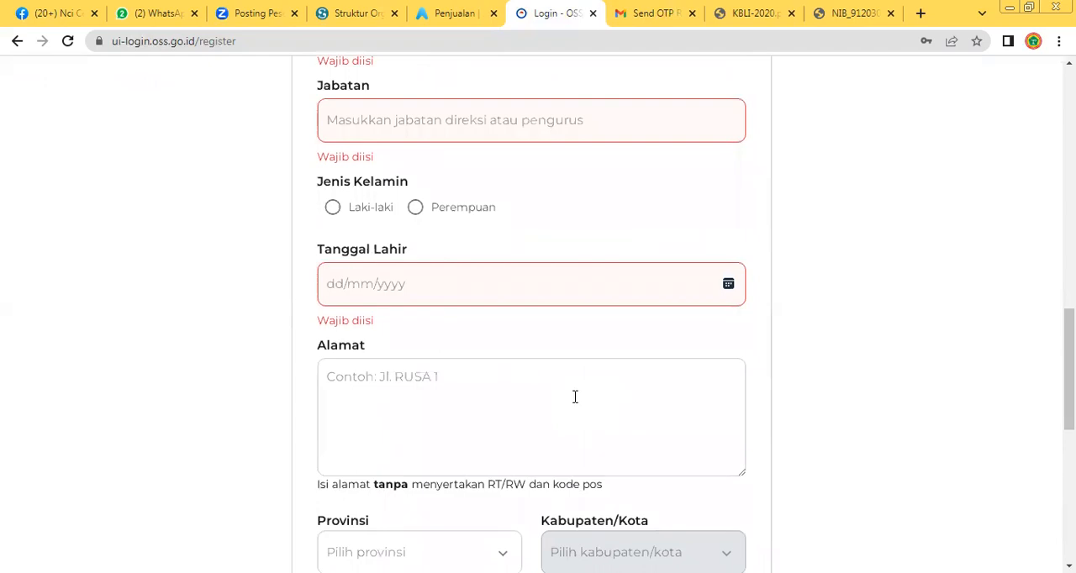
{"action": "scroll", "coordinate": [576, 397], "scroll_direction": "up", "scroll_amount": 15}
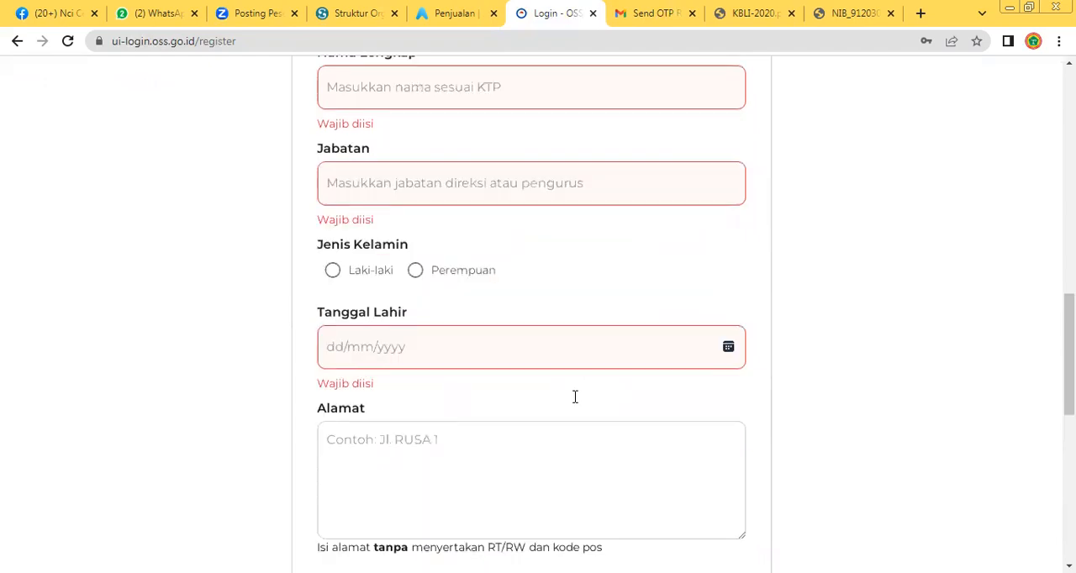
{"action": "scroll", "coordinate": [530, 304], "scroll_direction": "down", "scroll_amount": 3}
{"action": "scroll", "coordinate": [527, 310], "scroll_direction": "up", "scroll_amount": 3}
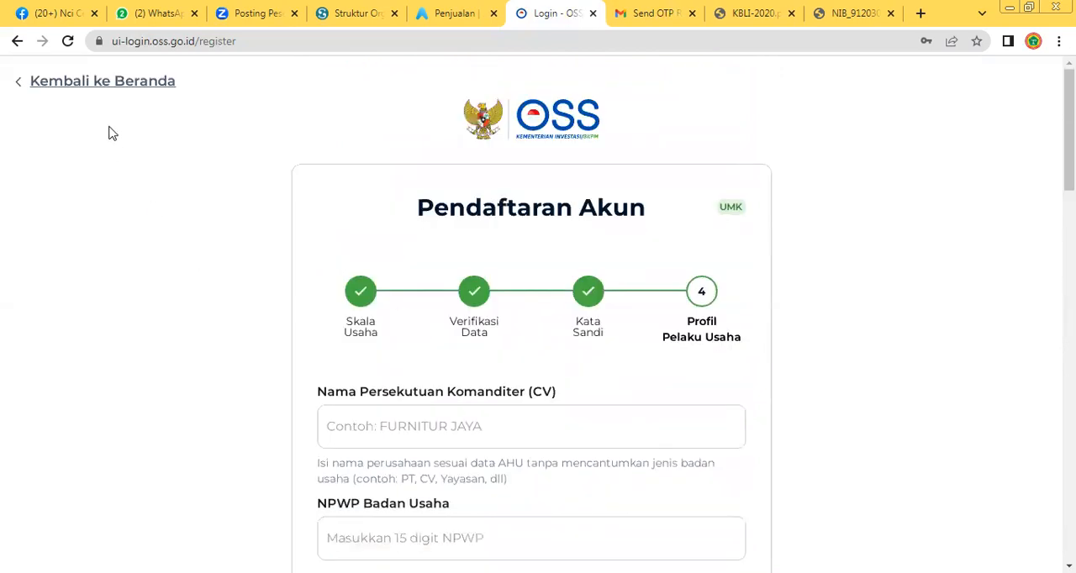
Try once more to submit the registration, and go back to the OSS home page
{"action": "scroll", "coordinate": [444, 322], "scroll_direction": "down", "scroll_amount": 15}
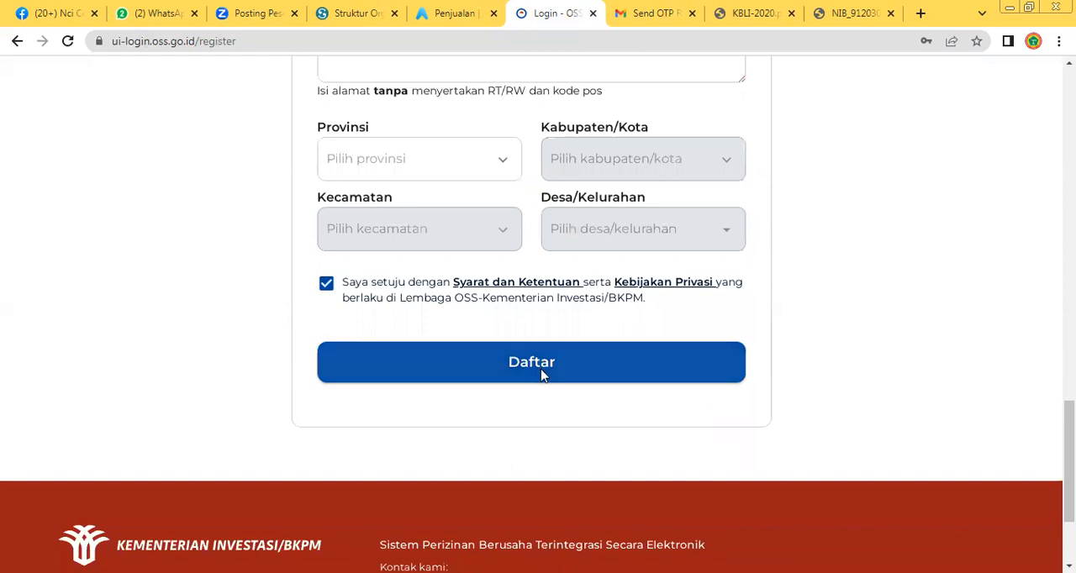
{"action": "left_click", "coordinate": [540, 366]}
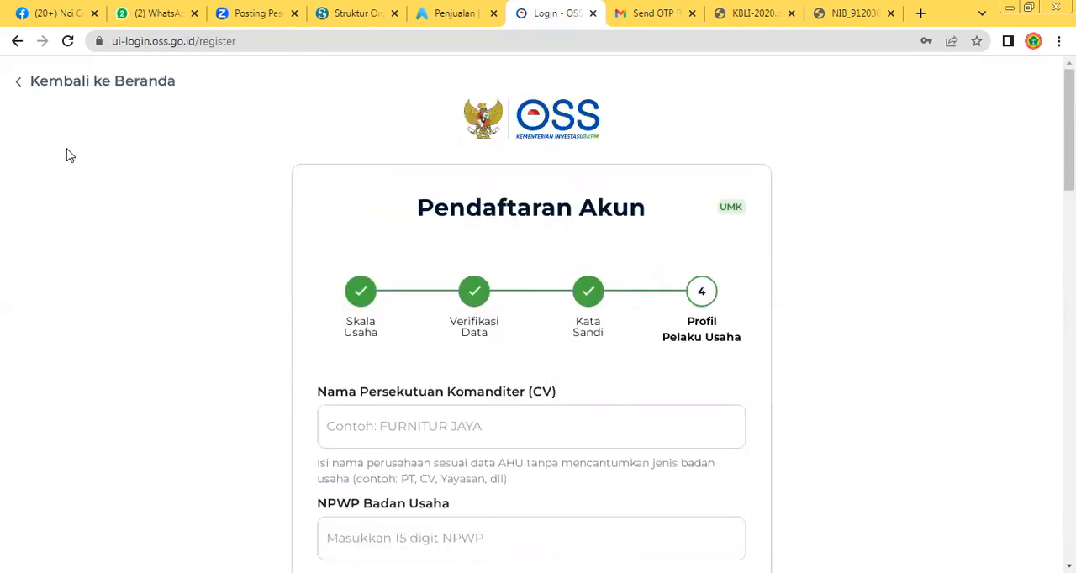
{"action": "left_click", "coordinate": [17, 42]}
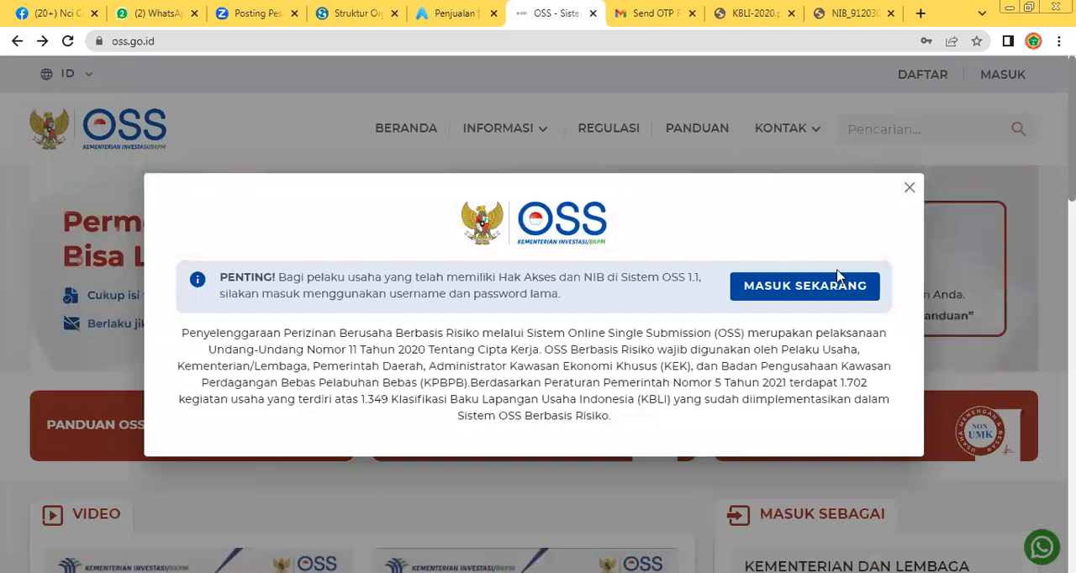
Log in to the OSS account with the prefilled username and password, and dismiss the translation prompt on the dashboard
{"action": "left_click", "coordinate": [780, 296]}
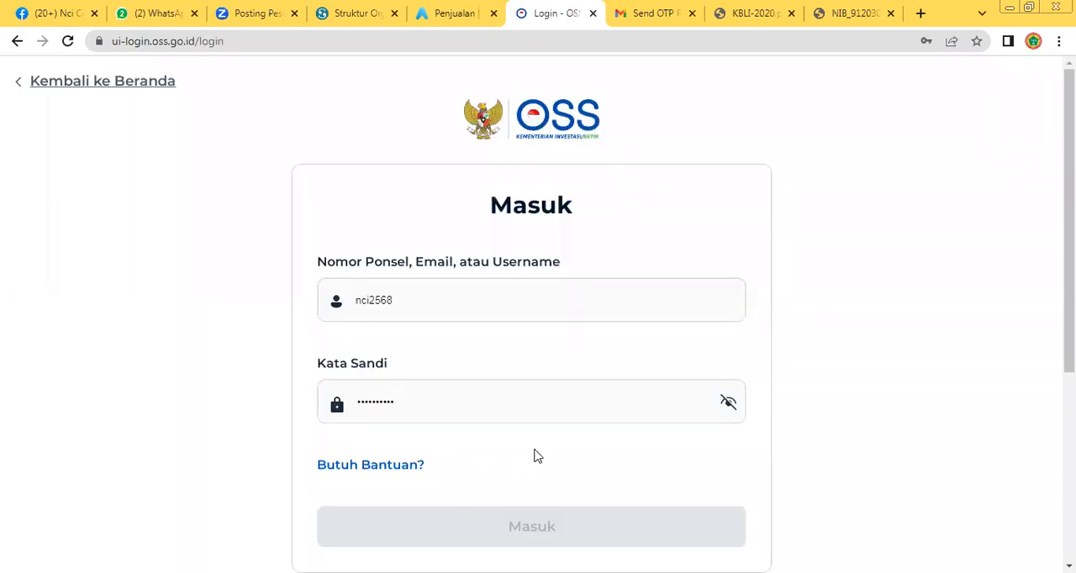
{"action": "left_click", "coordinate": [465, 297]}
{"action": "left_click", "coordinate": [507, 497]}
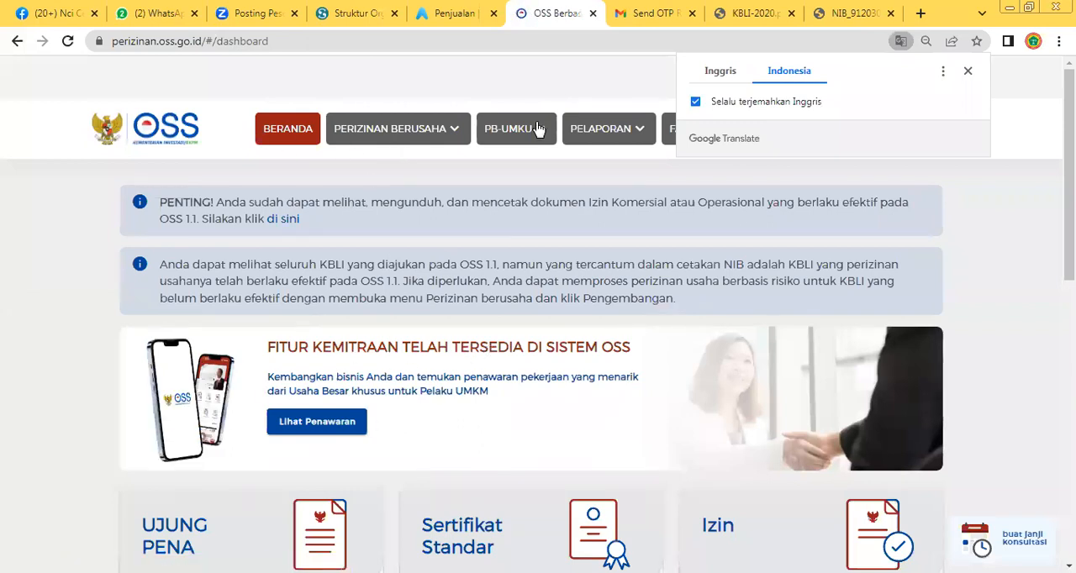
{"action": "left_click", "coordinate": [301, 156]}
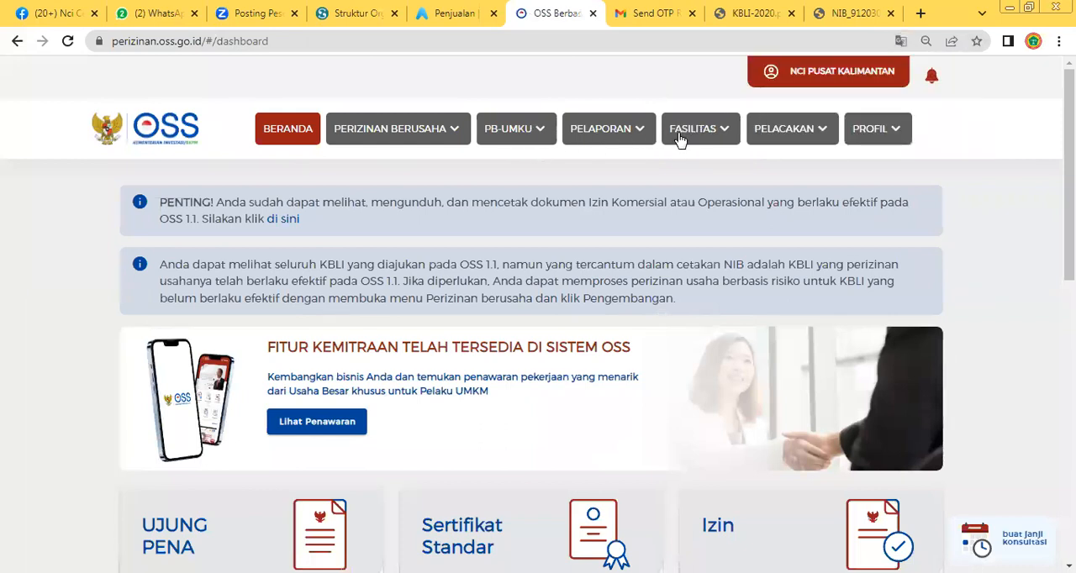
Open Permohonan Baru under Perizinan Berusaha and review the Daftar Kegiatan Usaha of the business entity form
{"action": "left_click", "coordinate": [406, 139]}
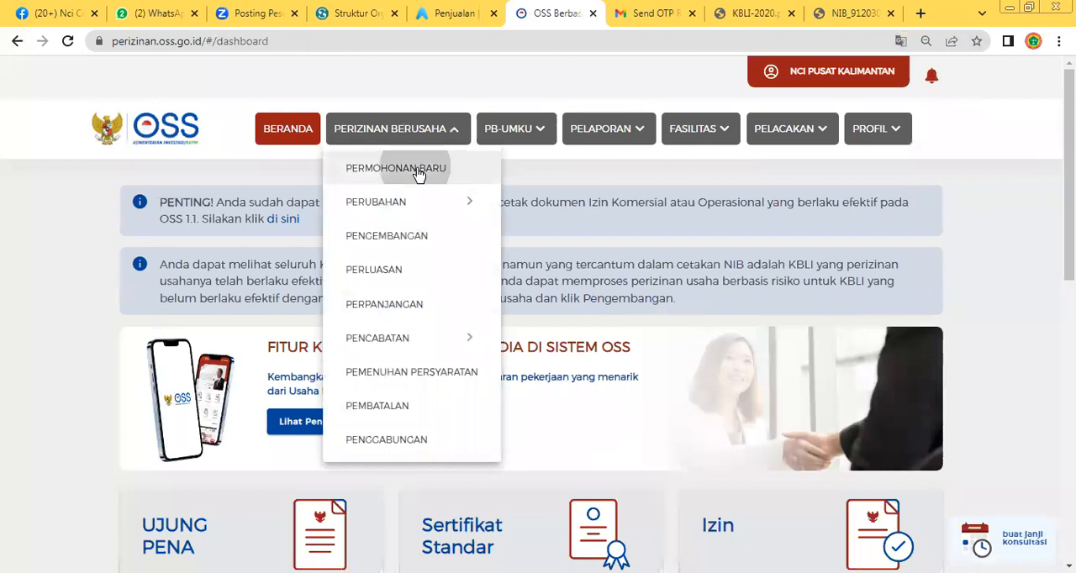
{"action": "left_click", "coordinate": [419, 172]}
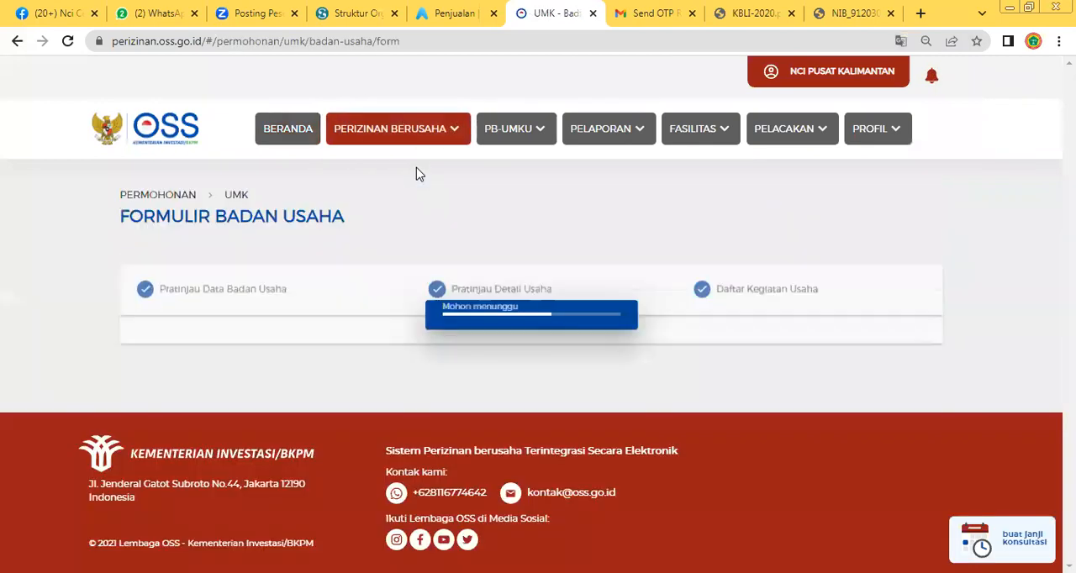
{"action": "scroll", "coordinate": [488, 378], "scroll_direction": "down", "scroll_amount": 2}
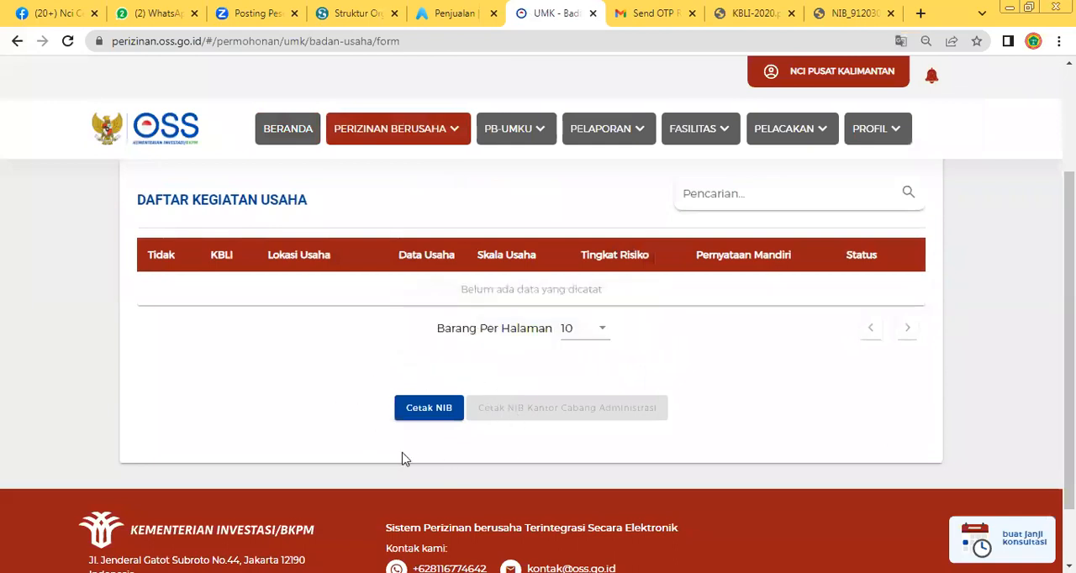
{"action": "scroll", "coordinate": [444, 365], "scroll_direction": "up", "scroll_amount": 1}
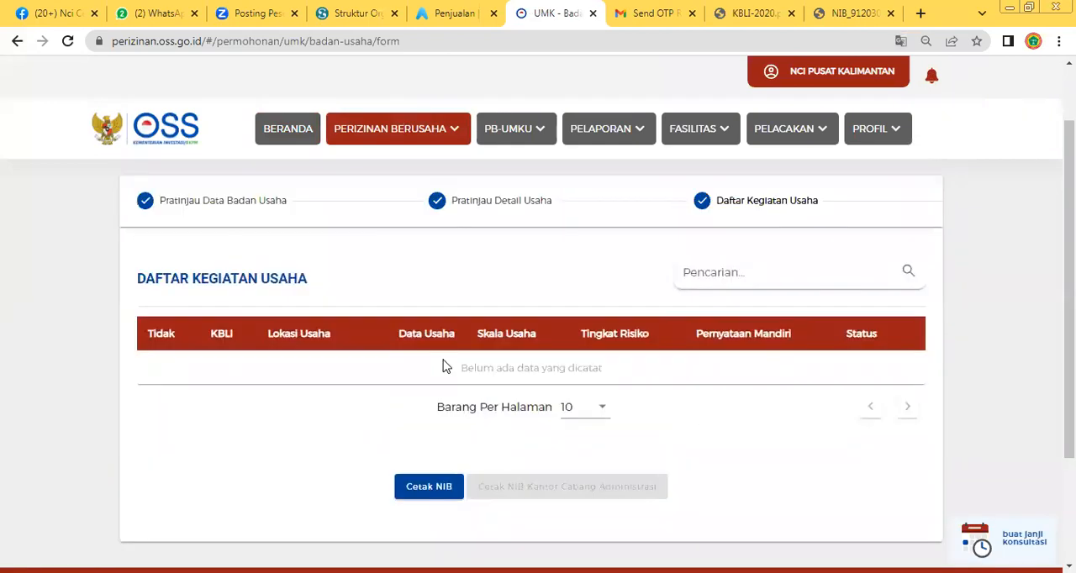
Open the Pengembangan form under Perizinan Berusaha and acknowledge the notice about NIB data changes
{"action": "left_click", "coordinate": [411, 135]}
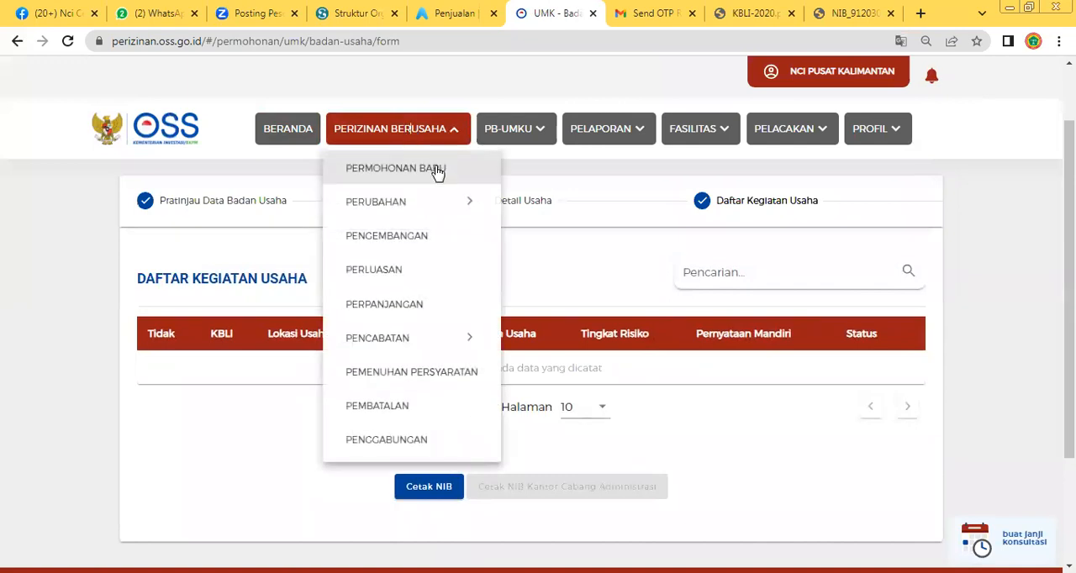
{"action": "left_click", "coordinate": [418, 236]}
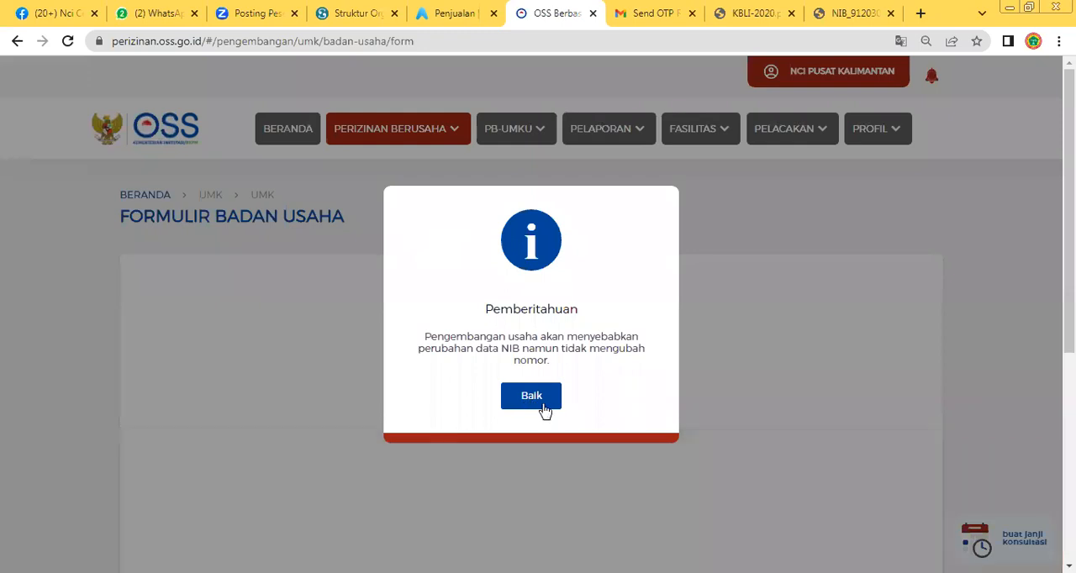
{"action": "left_click", "coordinate": [542, 407]}
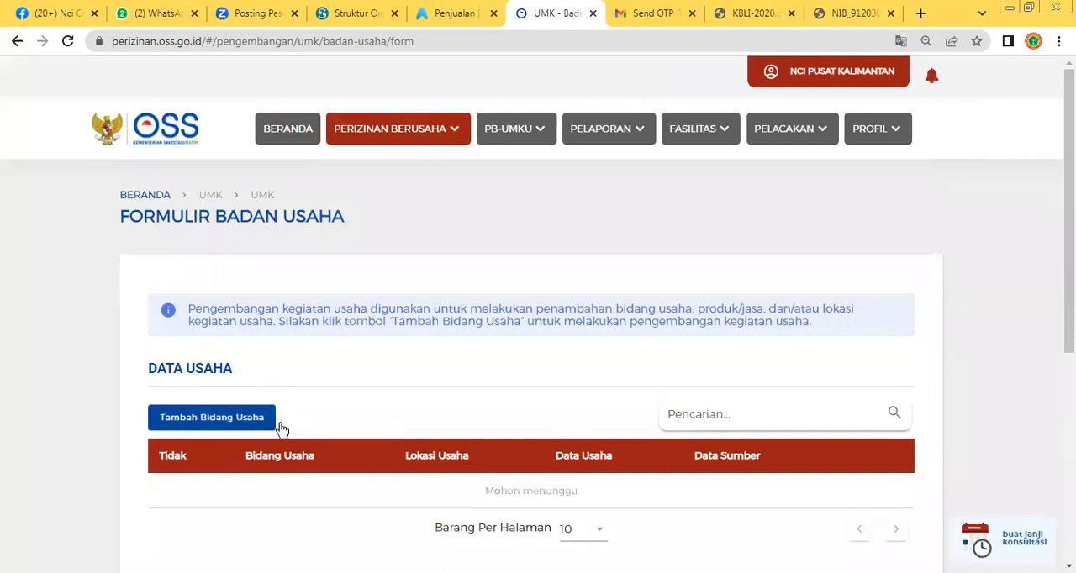
{"action": "scroll", "coordinate": [278, 427], "scroll_direction": "down", "scroll_amount": 1}
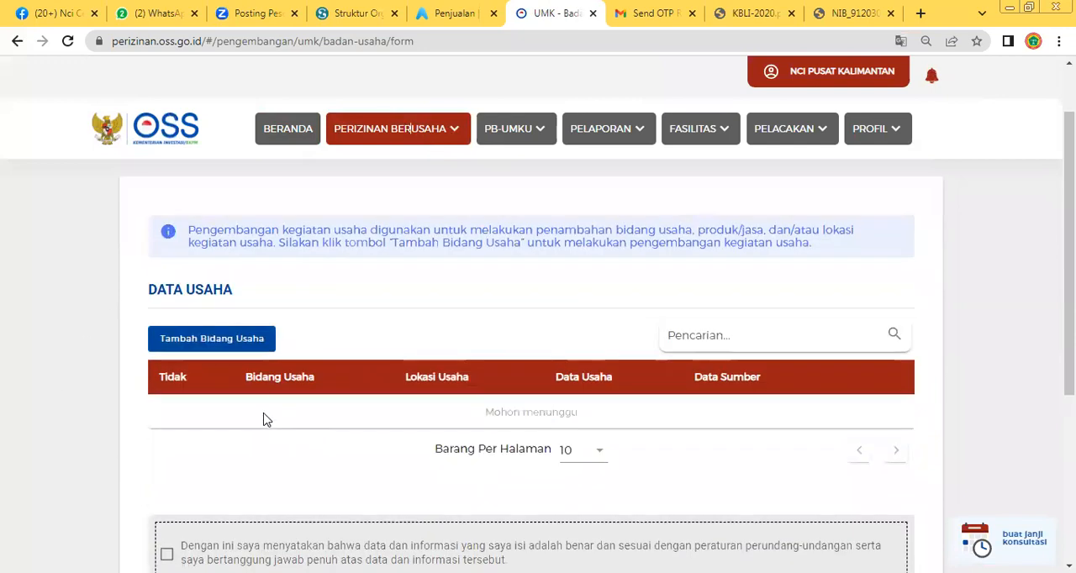
Start adding a Bidang Usaha and review the form's fields from Detail Usaha to Daftar Produk/Jasa
{"action": "left_click", "coordinate": [246, 343]}
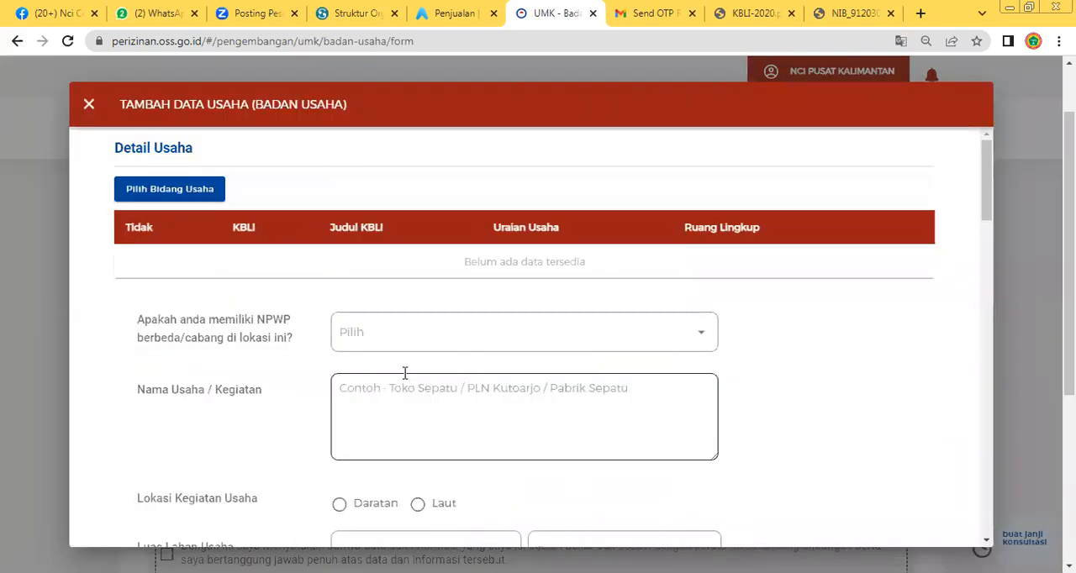
{"action": "scroll", "coordinate": [404, 380], "scroll_direction": "down", "scroll_amount": 12}
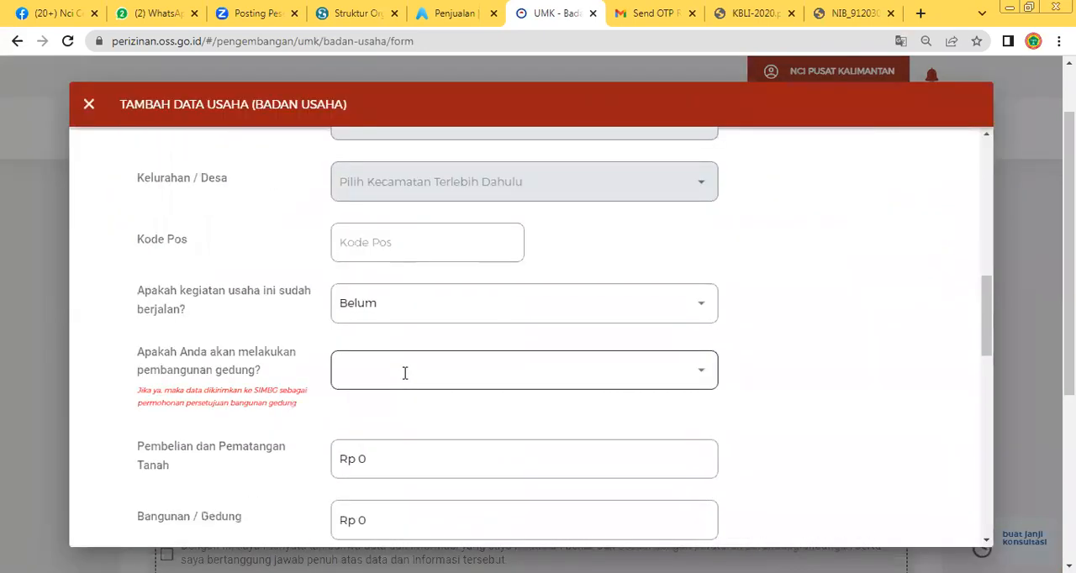
{"action": "scroll", "coordinate": [404, 380], "scroll_direction": "down", "scroll_amount": 8}
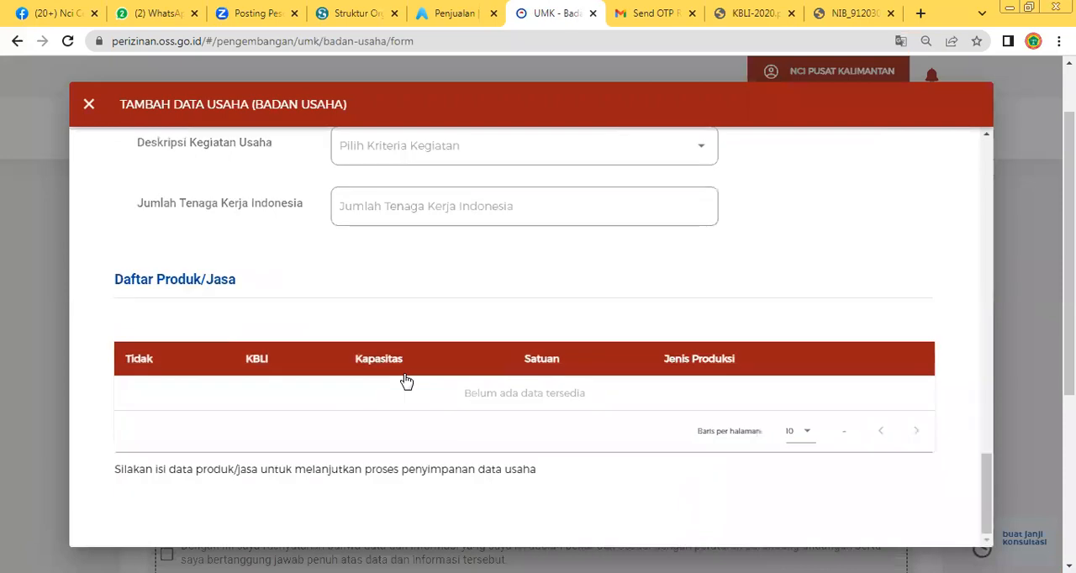
{"action": "scroll", "coordinate": [406, 382], "scroll_direction": "up", "scroll_amount": 20}
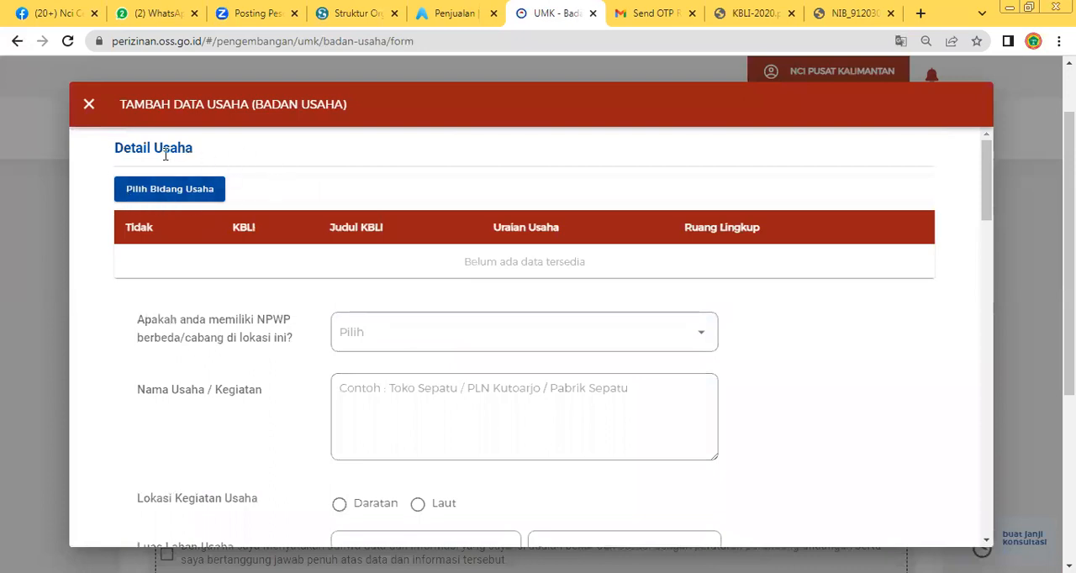
Open the Pemilihan Bidang Usaha dialog, set Jenis Kegiatan Usaha to Utama, and open the Bidang Usaha choices
{"action": "left_click", "coordinate": [178, 195]}
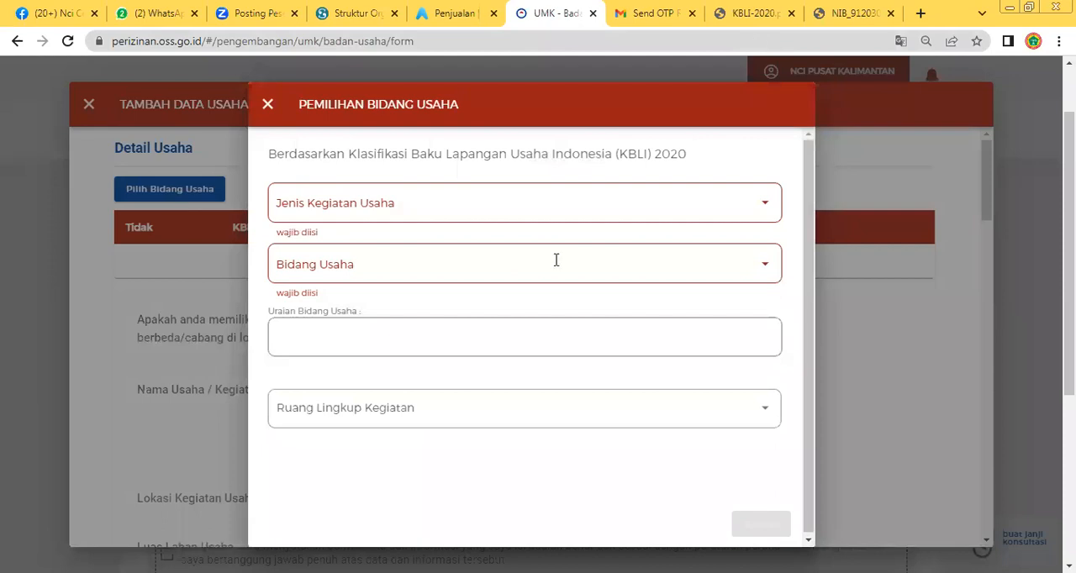
{"action": "left_click", "coordinate": [563, 218]}
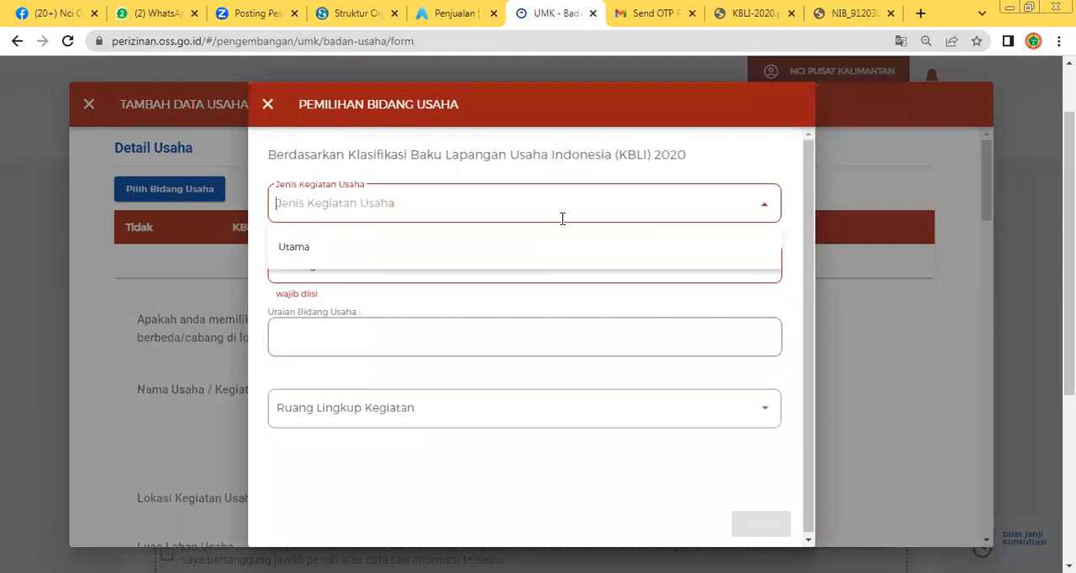
{"action": "left_click", "coordinate": [425, 249]}
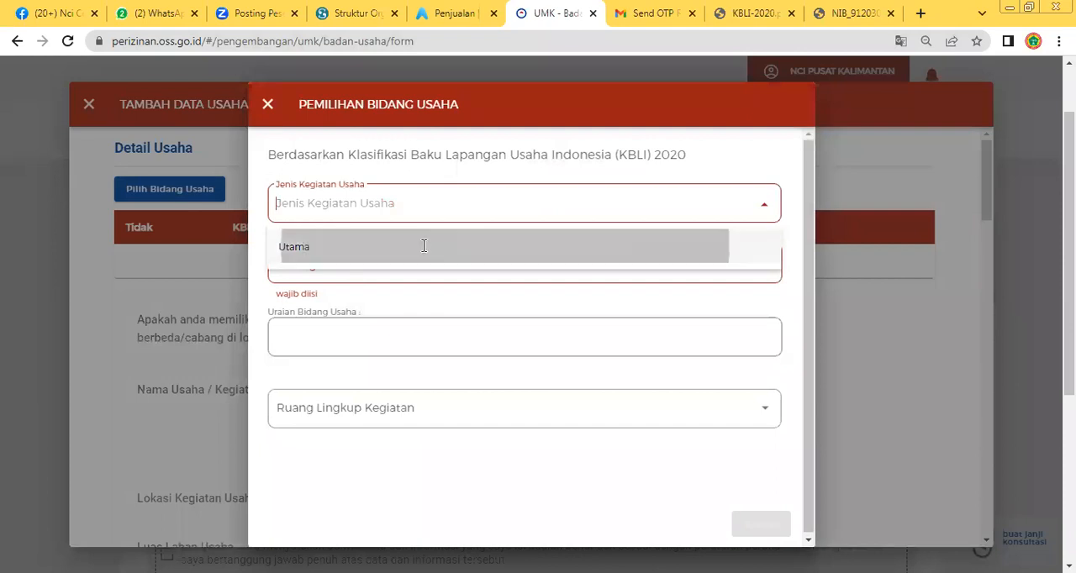
{"action": "left_click", "coordinate": [433, 266]}
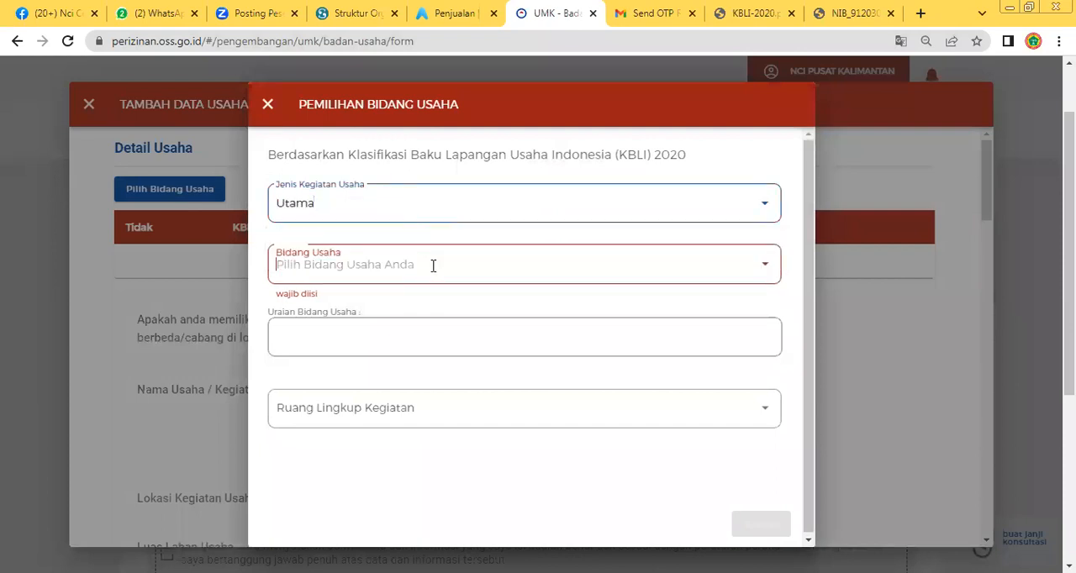
{"action": "left_click", "coordinate": [761, 266]}
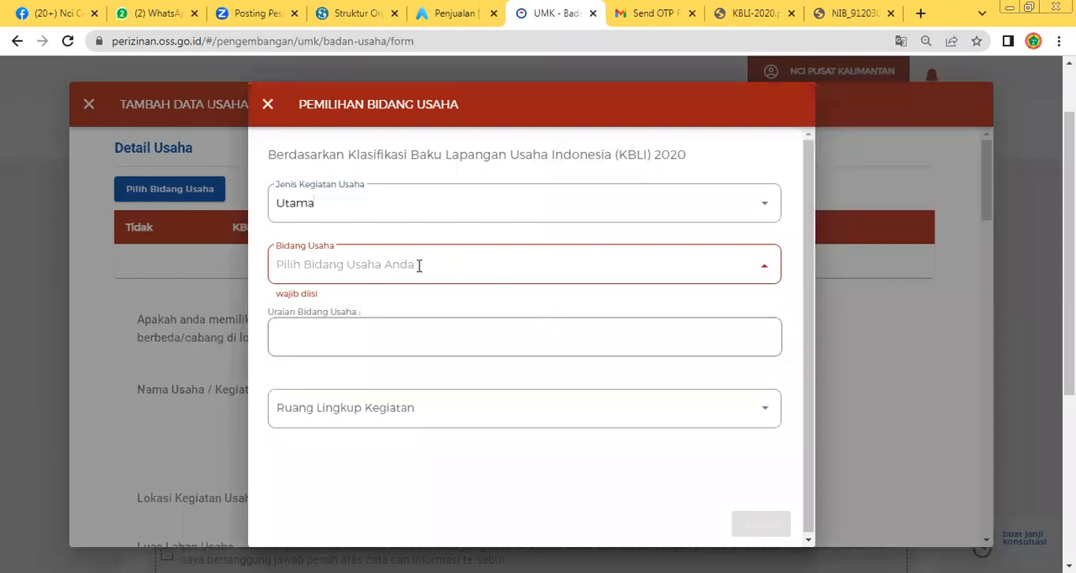
Switch to KBLI-2020.pdf and look through its cover, table of contents and introductory chapters on the business classification
{"action": "left_click", "coordinate": [778, 16]}
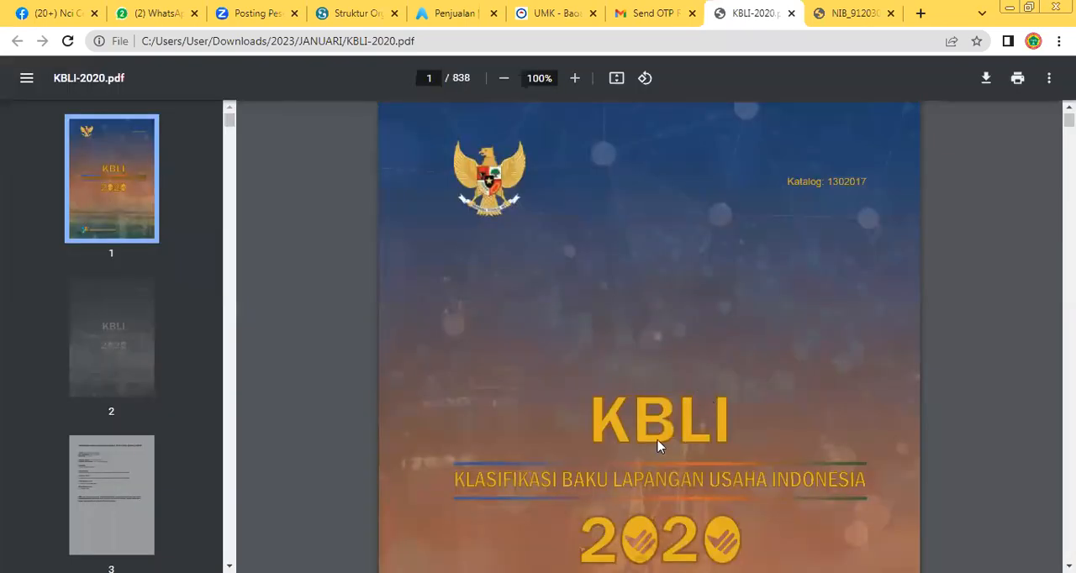
{"action": "scroll", "coordinate": [530, 455], "scroll_direction": "down", "scroll_amount": 8}
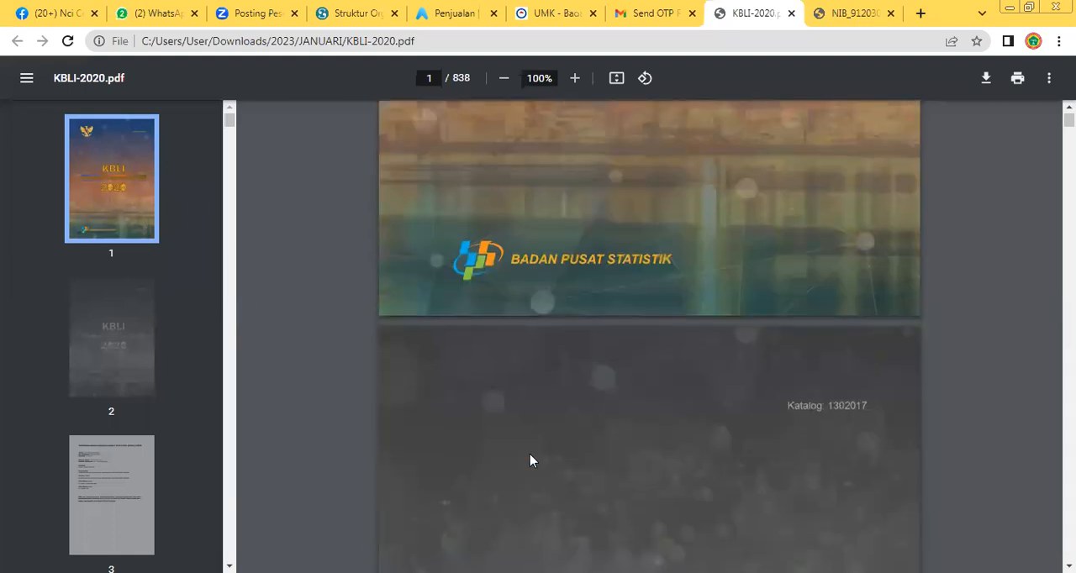
{"action": "scroll", "coordinate": [530, 460], "scroll_direction": "up", "scroll_amount": 3}
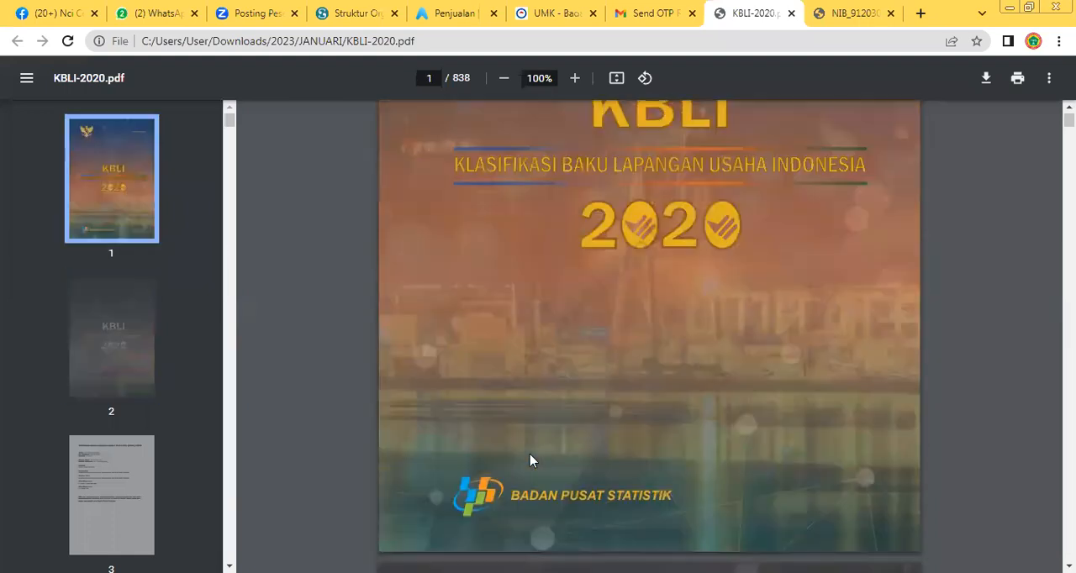
{"action": "scroll", "coordinate": [530, 460], "scroll_direction": "up", "scroll_amount": 3}
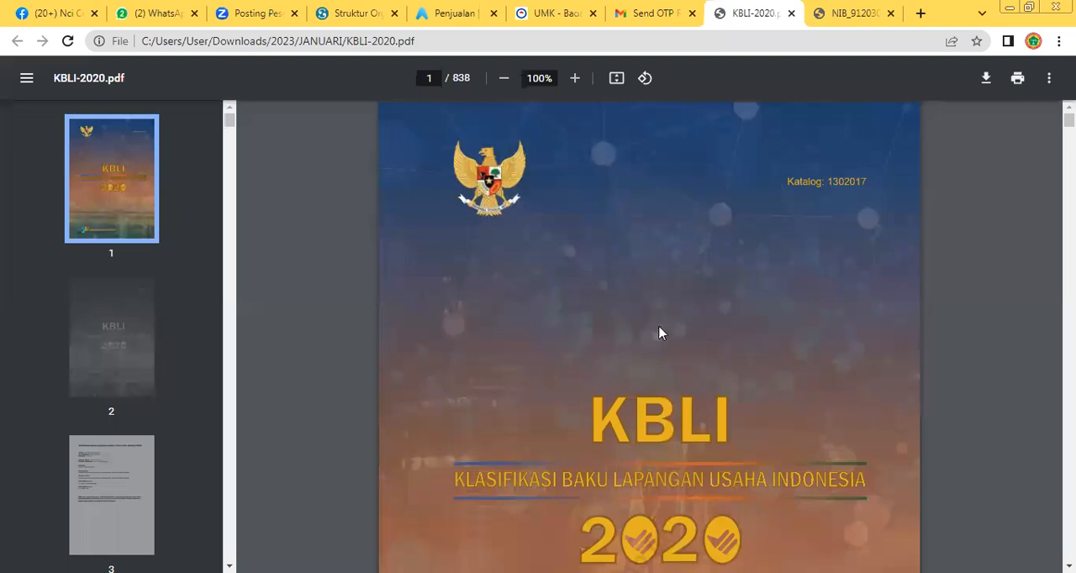
{"action": "scroll", "coordinate": [661, 333], "scroll_direction": "down", "scroll_amount": 15}
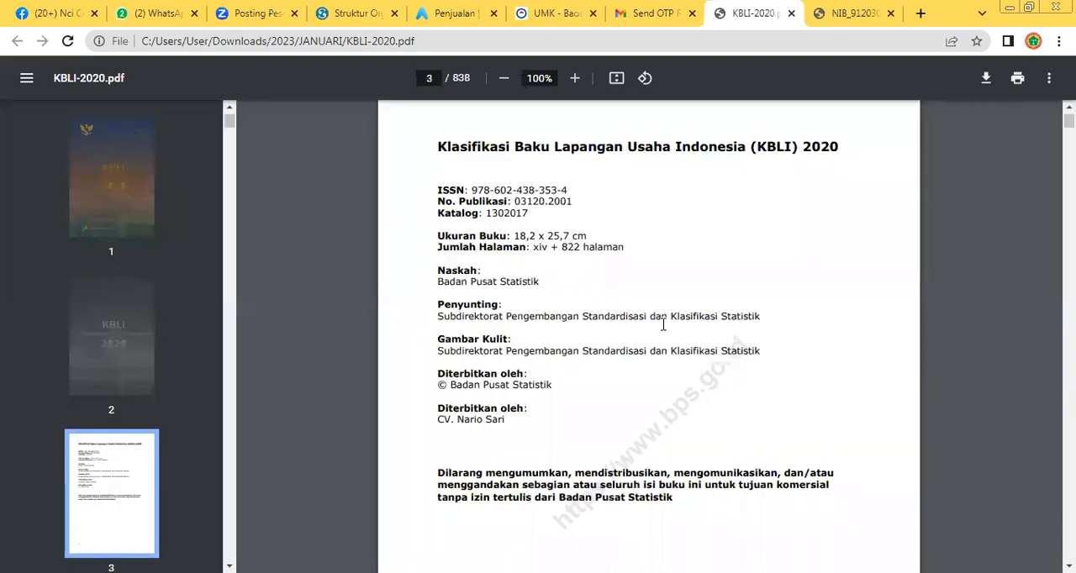
{"action": "scroll", "coordinate": [663, 324], "scroll_direction": "down", "scroll_amount": 8}
{"action": "scroll", "coordinate": [663, 324], "scroll_direction": "down", "scroll_amount": 20}
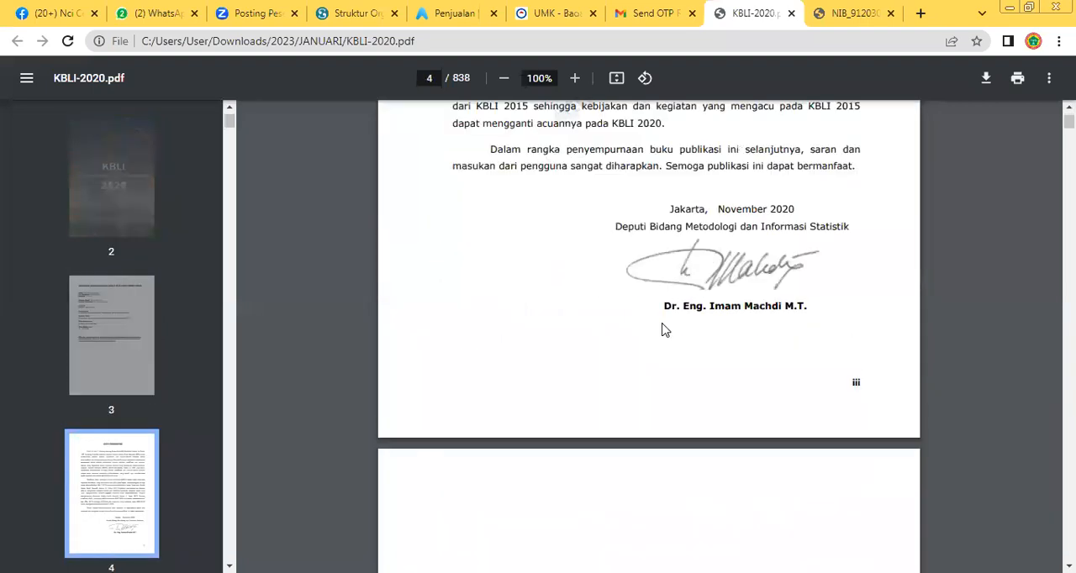
{"action": "scroll", "coordinate": [664, 325], "scroll_direction": "down", "scroll_amount": 20}
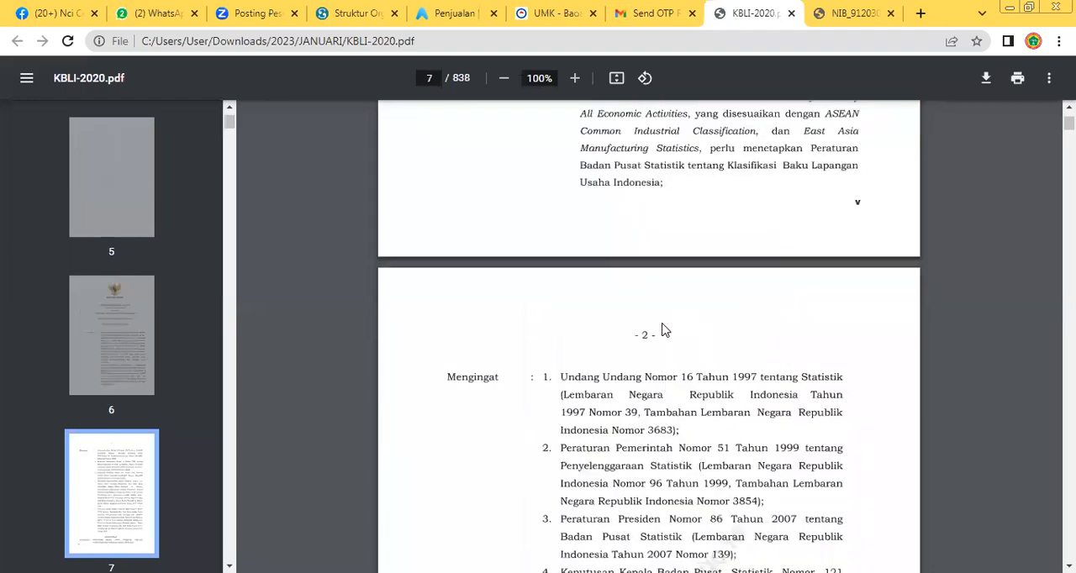
{"action": "scroll", "coordinate": [663, 330], "scroll_direction": "down", "scroll_amount": 20}
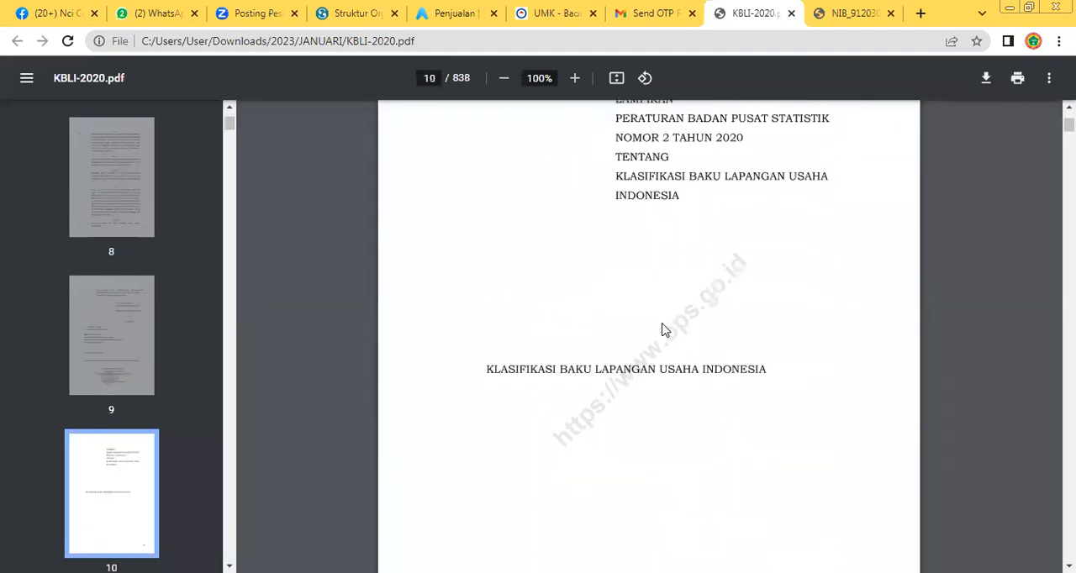
{"action": "scroll", "coordinate": [664, 330], "scroll_direction": "down", "scroll_amount": 20}
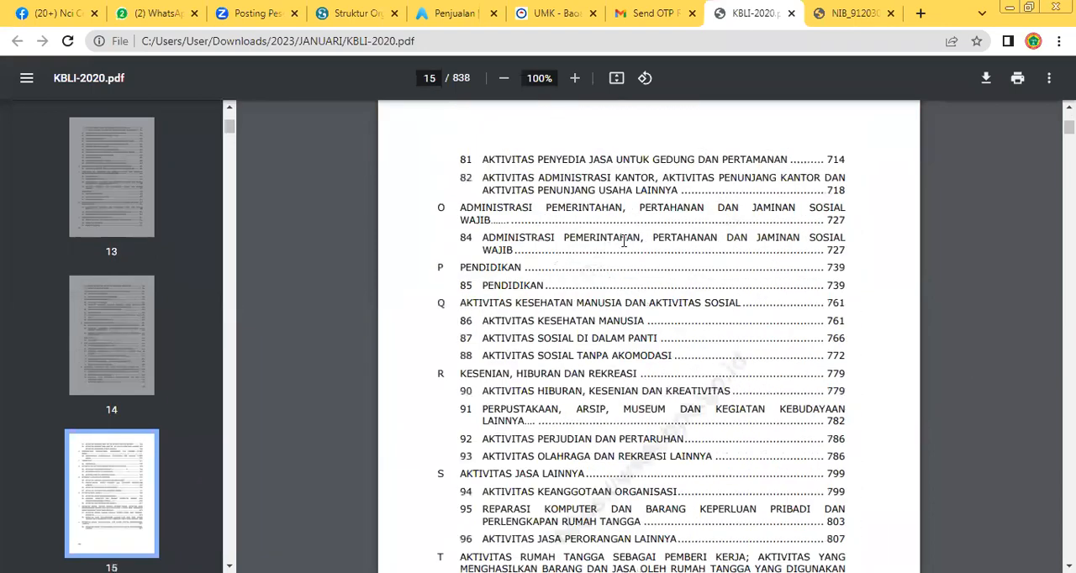
{"action": "scroll", "coordinate": [521, 440], "scroll_direction": "down", "scroll_amount": 15}
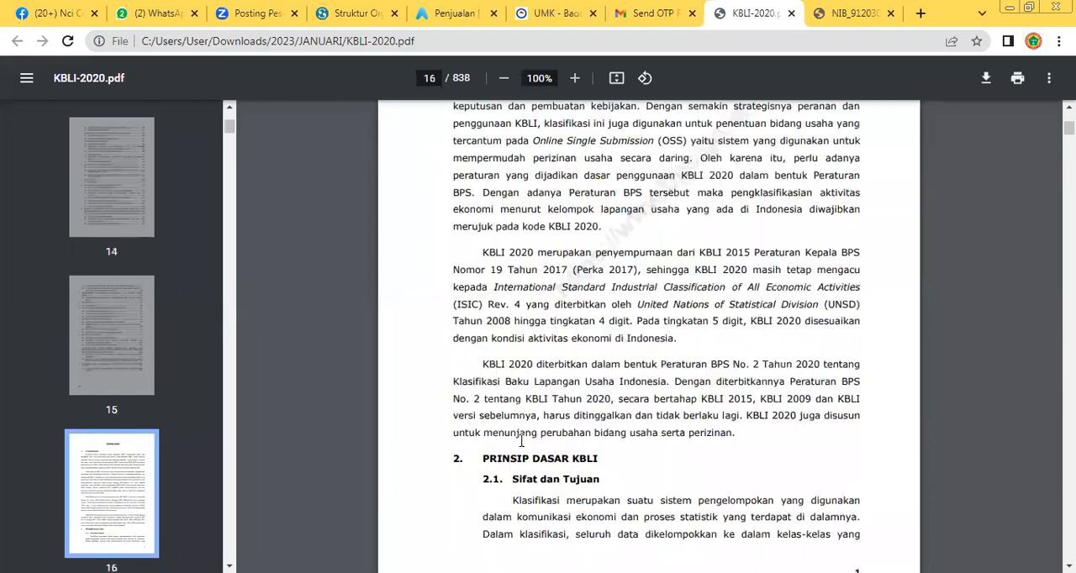
{"action": "scroll", "coordinate": [522, 441], "scroll_direction": "down", "scroll_amount": 20}
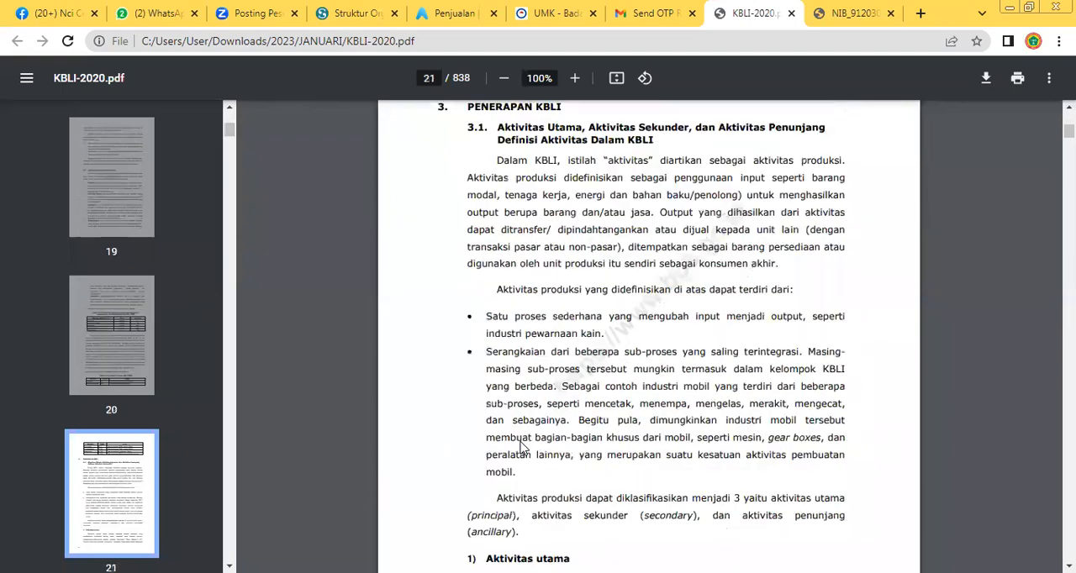
{"action": "scroll", "coordinate": [521, 445], "scroll_direction": "down", "scroll_amount": 20}
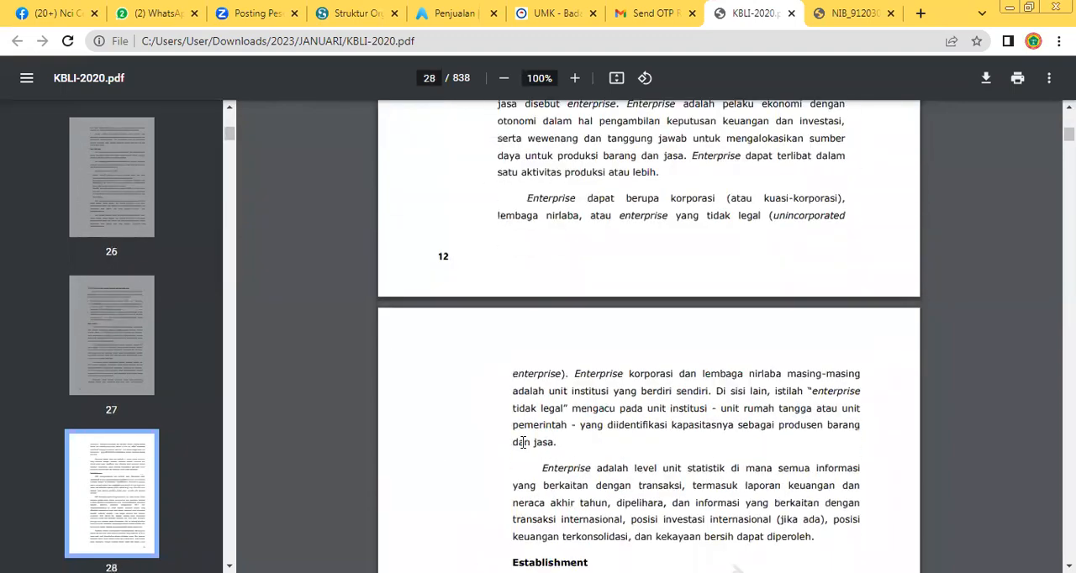
{"action": "scroll", "coordinate": [522, 444], "scroll_direction": "down", "scroll_amount": 20}
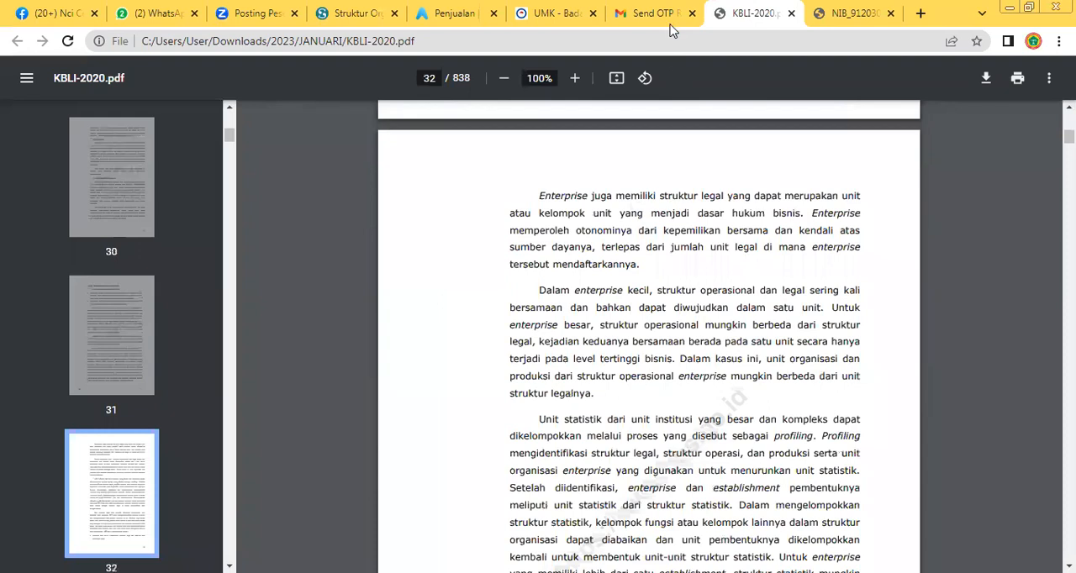
Return to the OSS business field dialog and try searching the Bidang Usaha choices for KLINIK SWASTA
{"action": "left_click", "coordinate": [664, 15]}
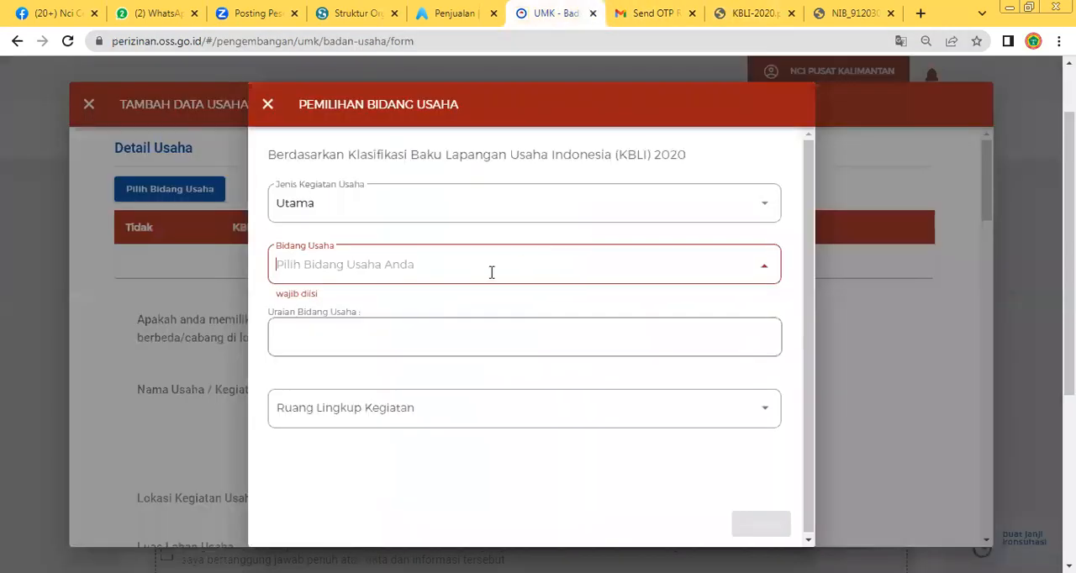
{"action": "type", "text": "KLINIK"}
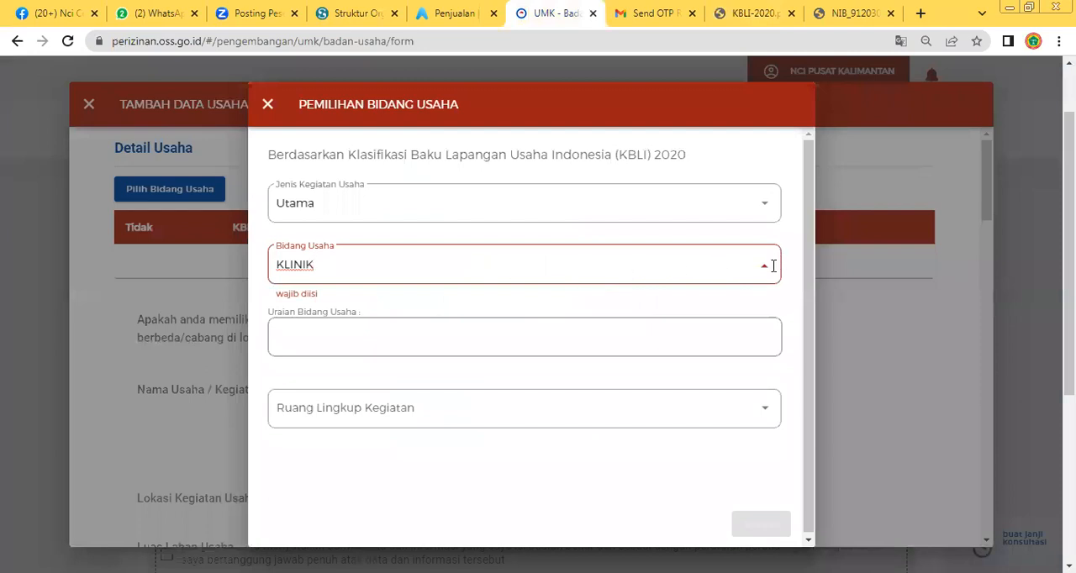
{"action": "type", "text": "SWASTA"}
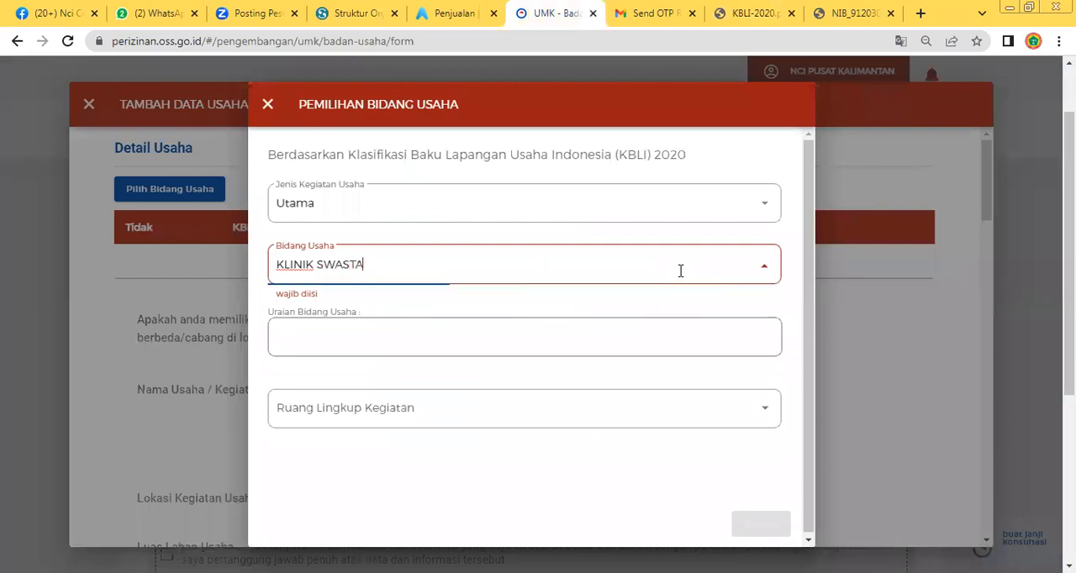
{"action": "left_click", "coordinate": [766, 273]}
{"action": "type", "text": "K"}
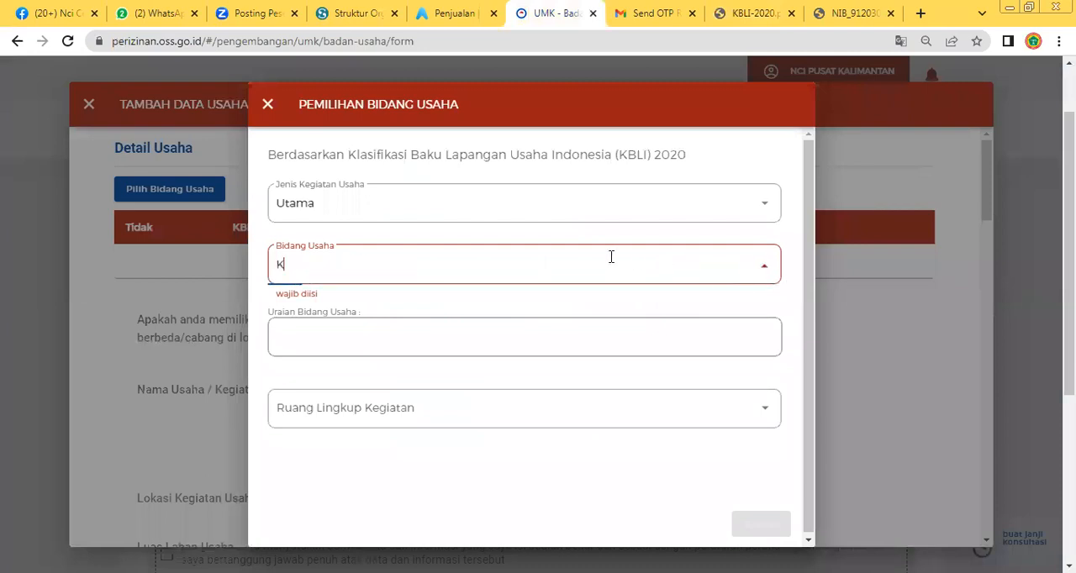
{"action": "type", "text": "LINIK SWASTA"}
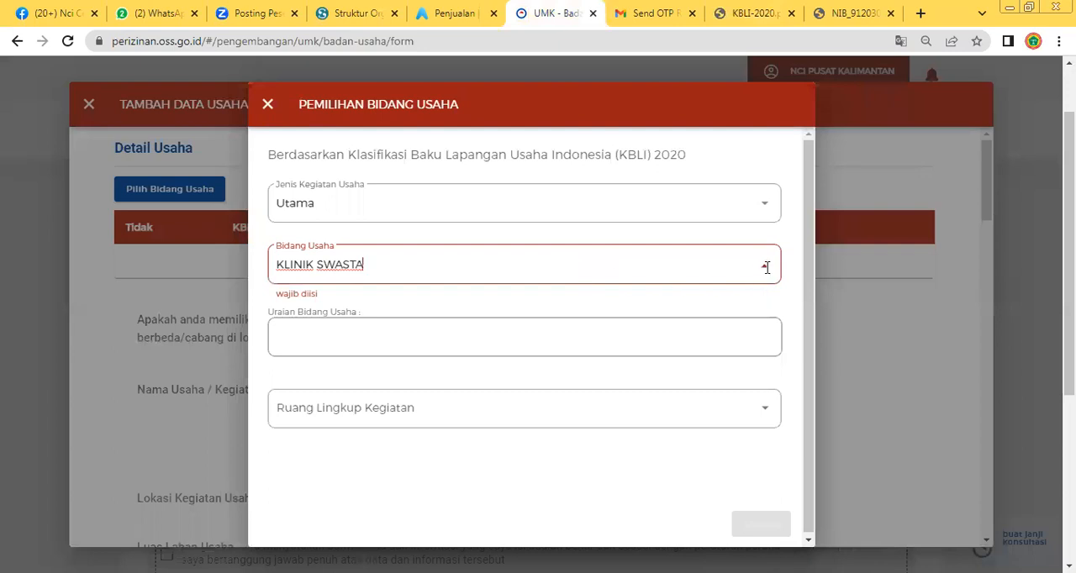
{"action": "left_click", "coordinate": [767, 268]}
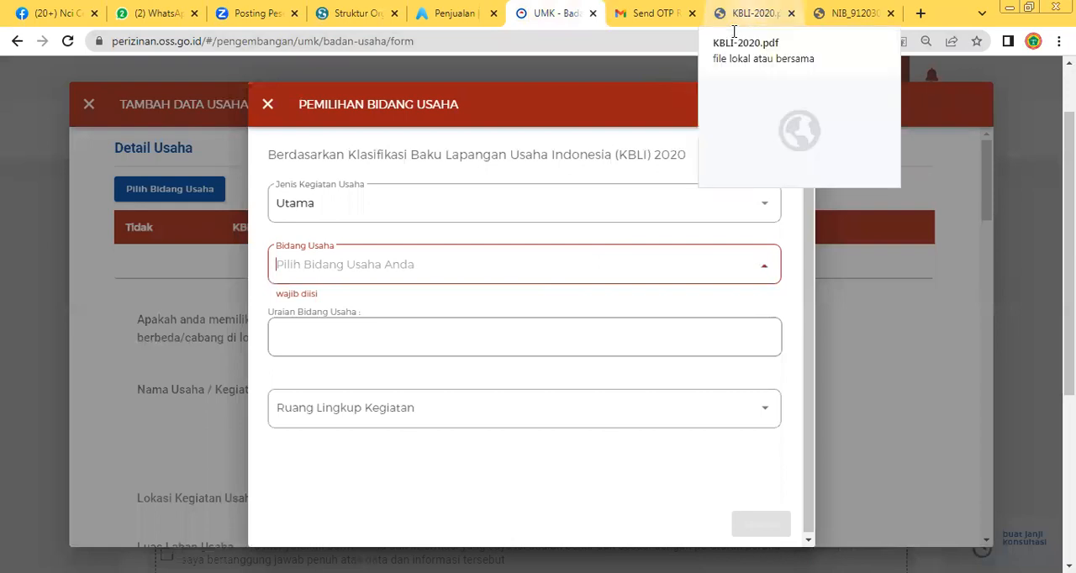
{"action": "left_click", "coordinate": [768, 261]}
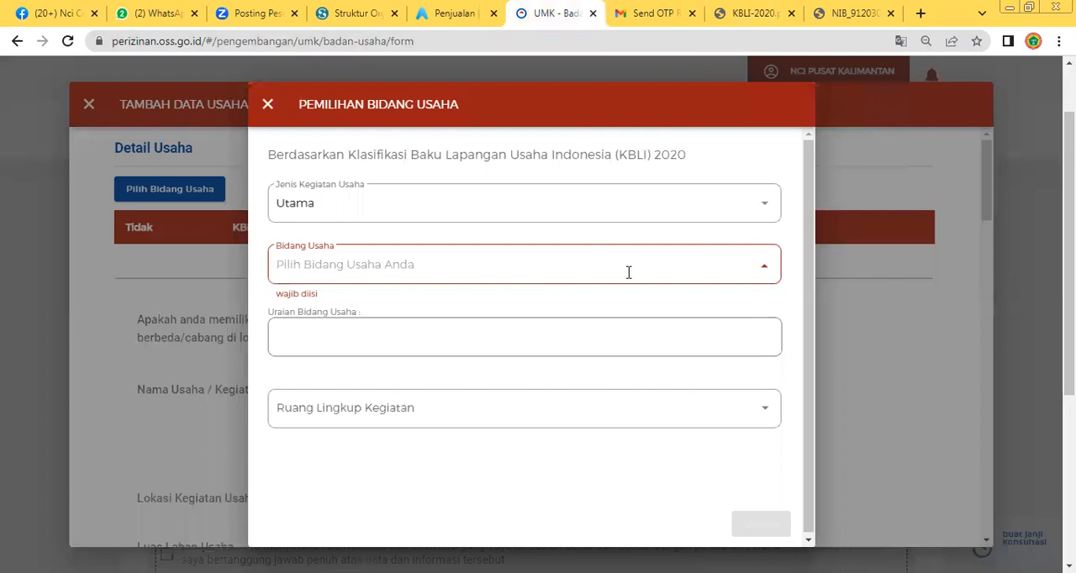
Try searching the Bidang Usaha choices for PENDIDIKAN, and check the Uraian Bidang Usaha and Ruang Lingkup Kegiatan fields
{"action": "type", "text": "PEND"}
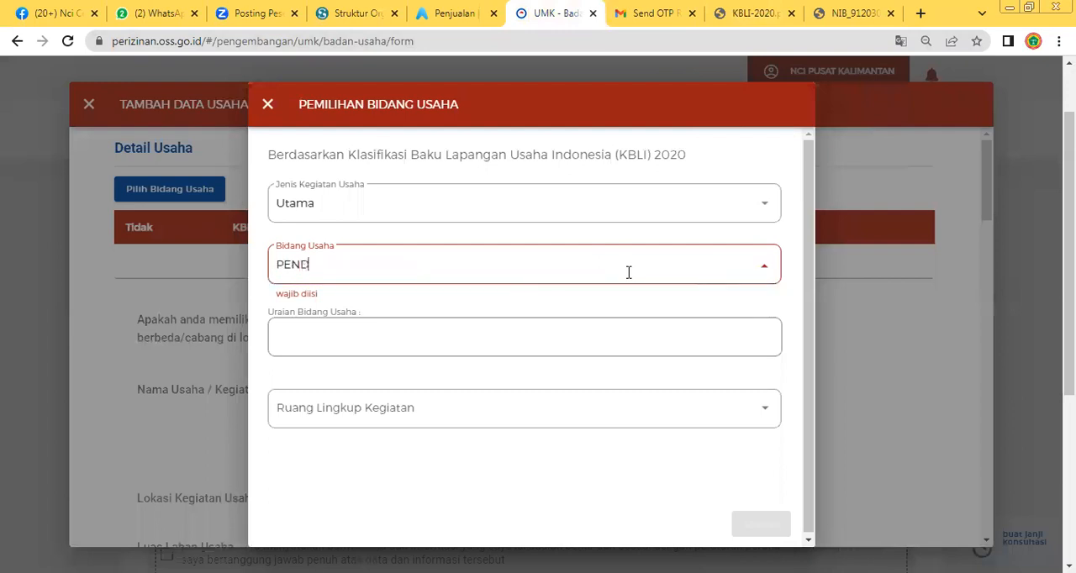
{"action": "type", "text": "IDIKAN"}
{"action": "left_click", "coordinate": [493, 341]}
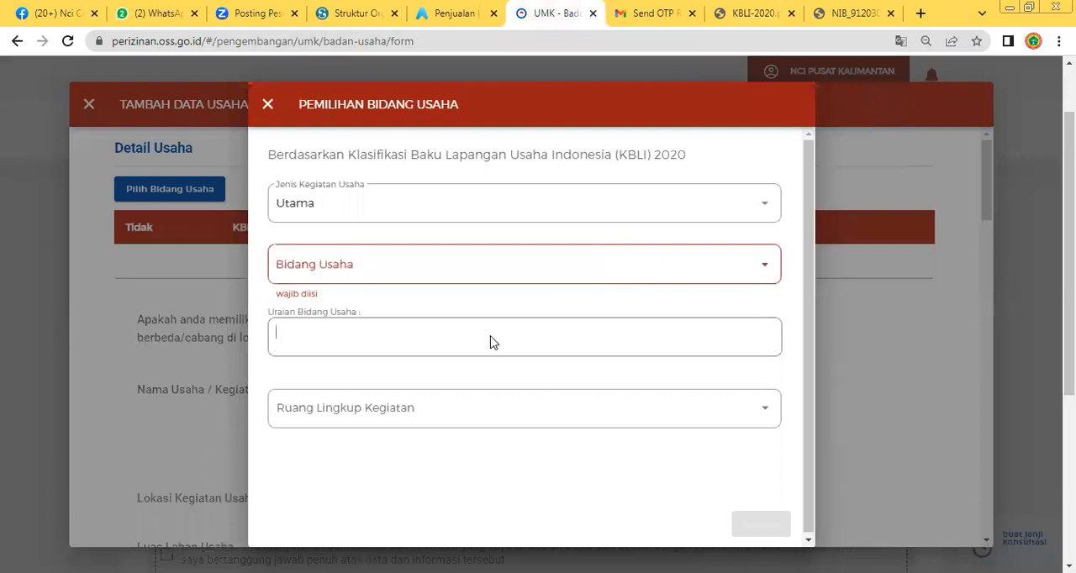
{"action": "left_click", "coordinate": [494, 414]}
Try searching the Bidang Usaha choices for the single word KLINIK
{"action": "left_click", "coordinate": [337, 269]}
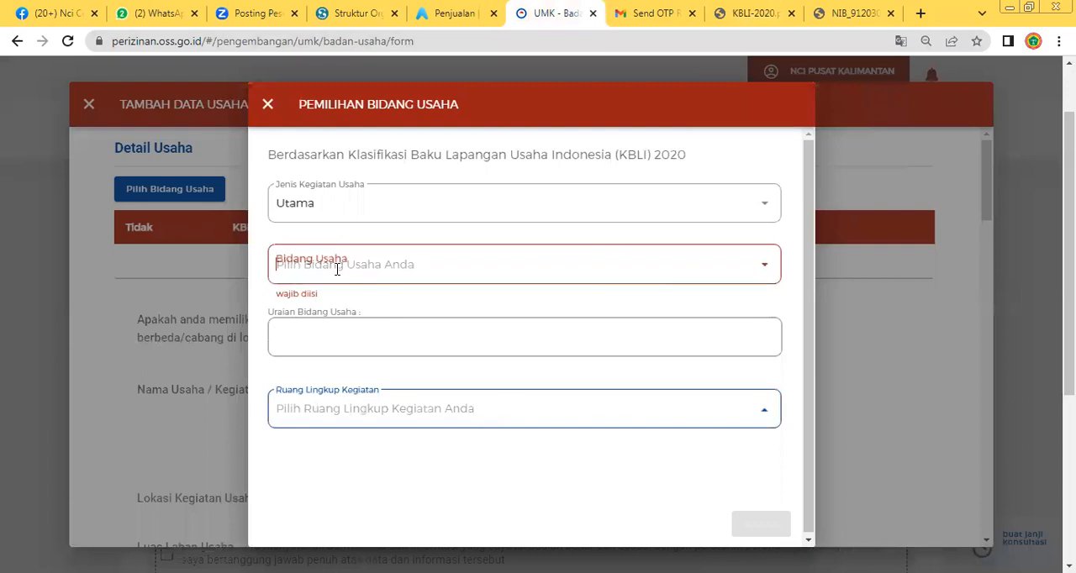
{"action": "type", "text": "S"}
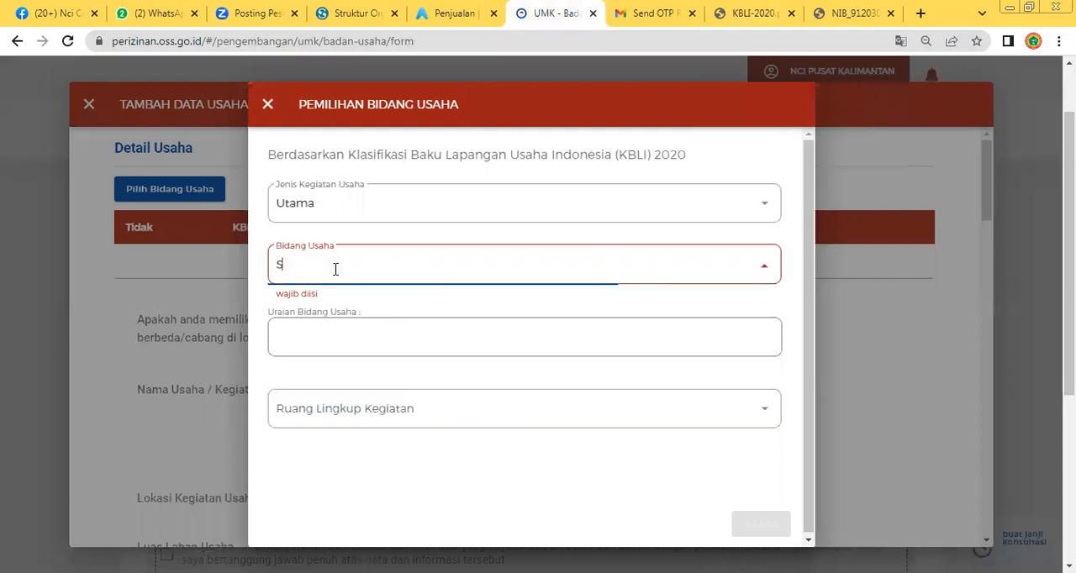
{"action": "key", "text": "BackSpace"}
{"action": "type", "text": "KLINIK"}
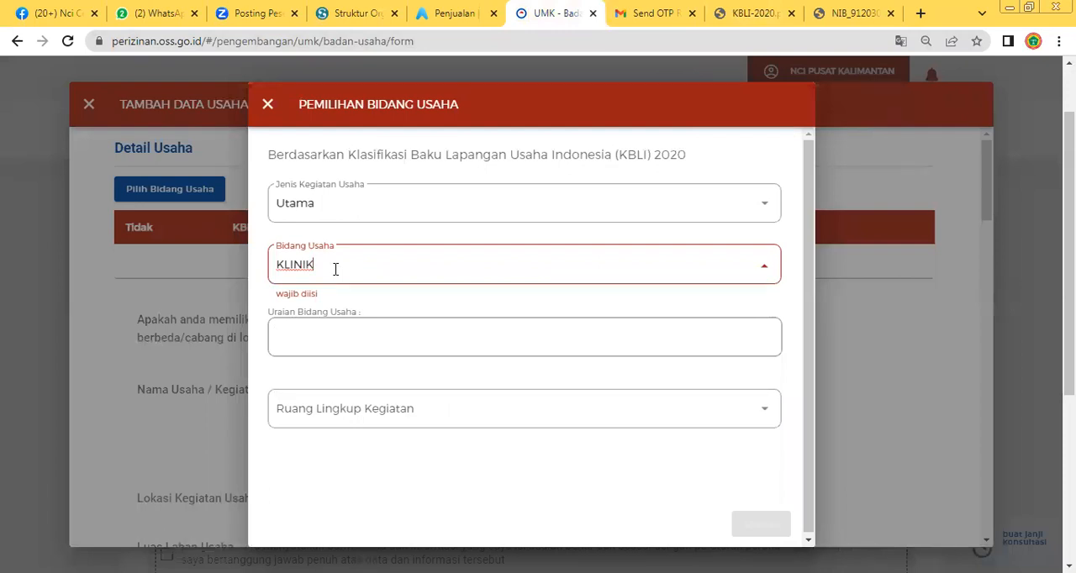
{"action": "left_click", "coordinate": [768, 267]}
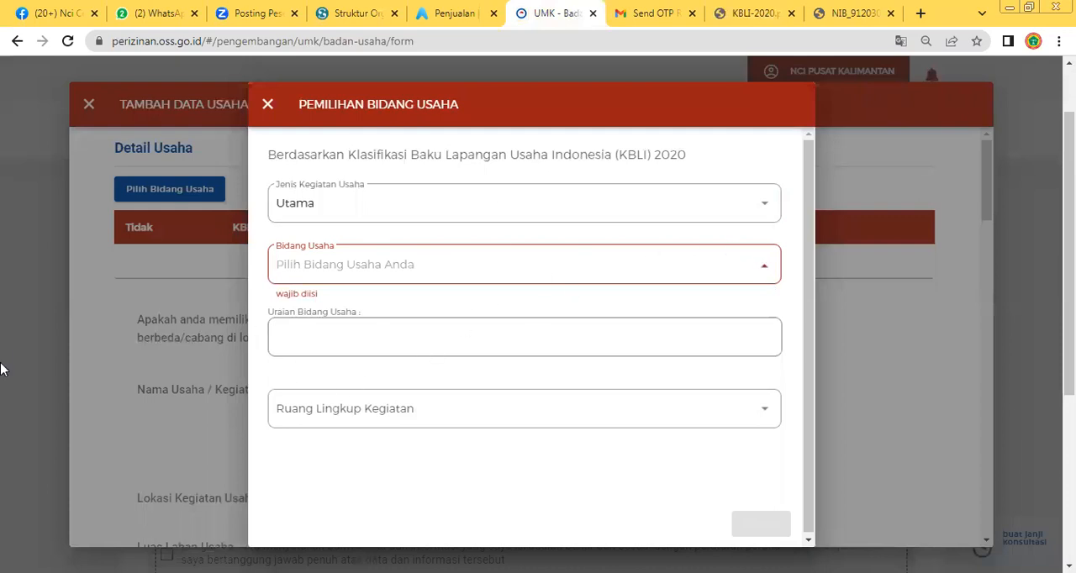
Find KBLI code 86105 in Bidang Usaha and choose 86105 - Aktifitas Klinik Swasta
{"action": "left_click", "coordinate": [373, 197]}
{"action": "left_click", "coordinate": [344, 262]}
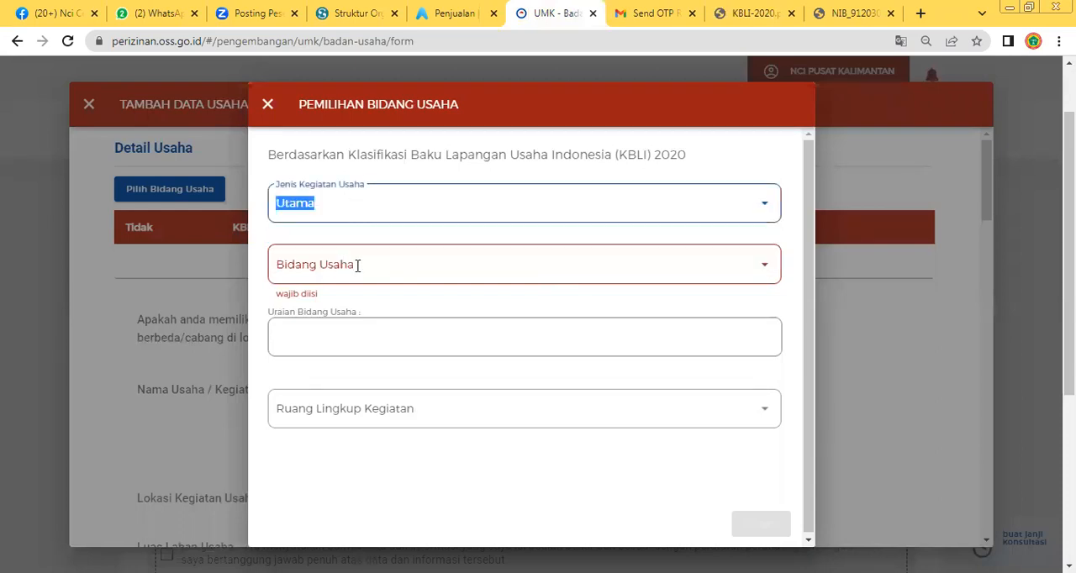
{"action": "left_click", "coordinate": [359, 267]}
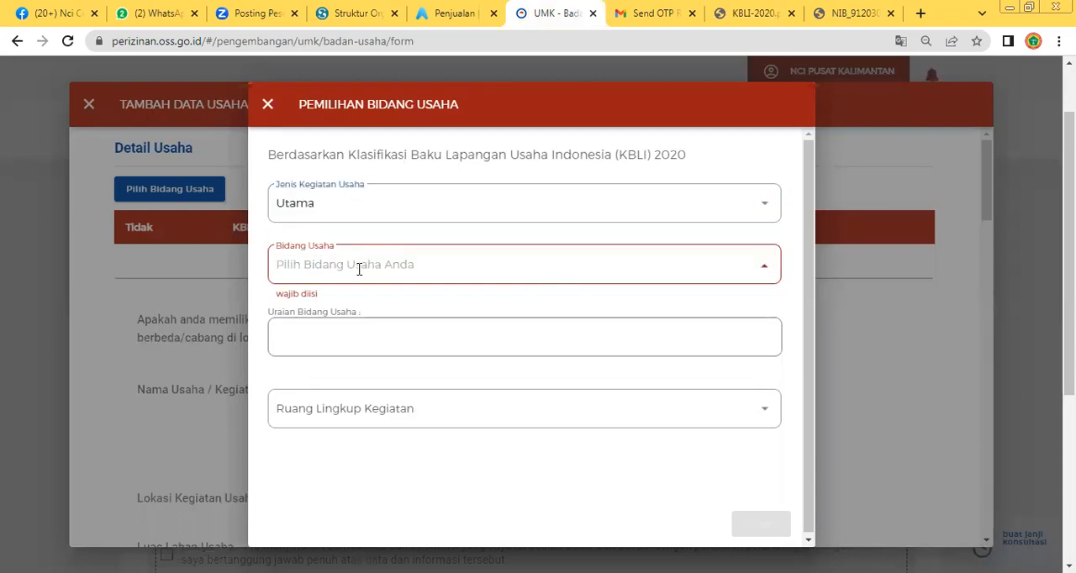
{"action": "type", "text": "8"}
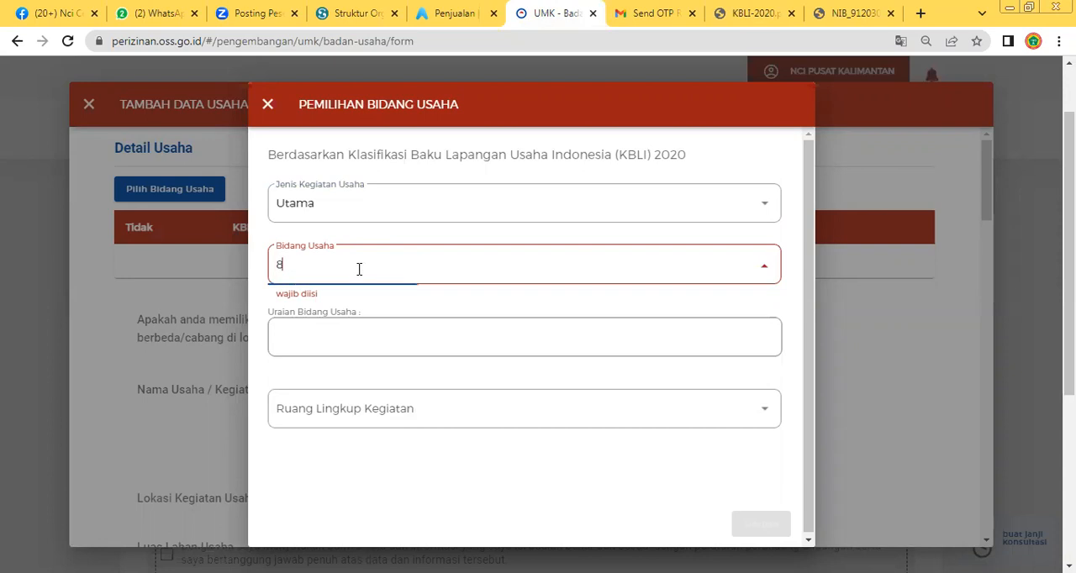
{"action": "type", "text": "6105"}
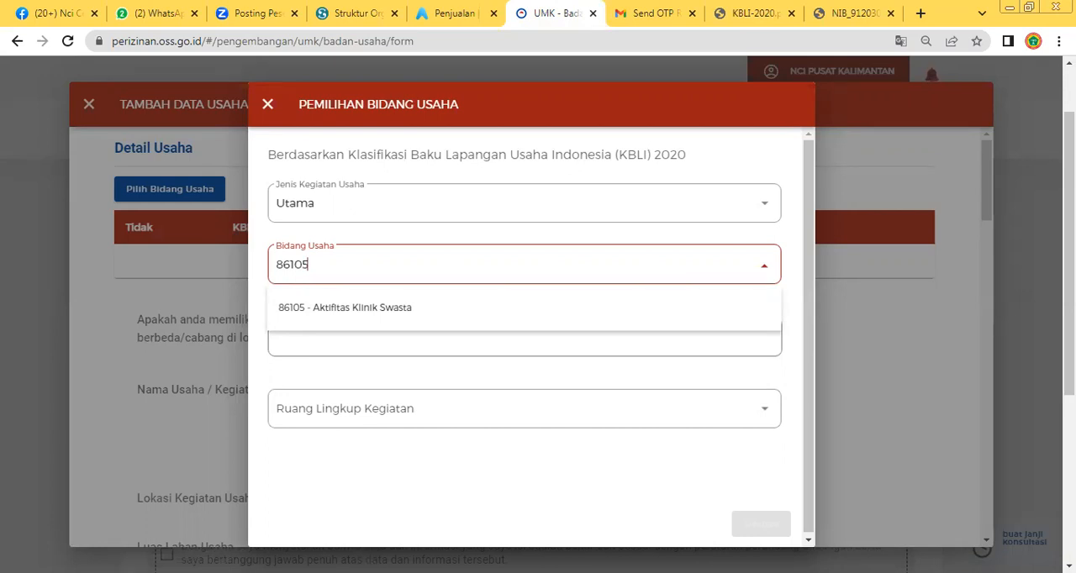
{"action": "left_click", "coordinate": [354, 308]}
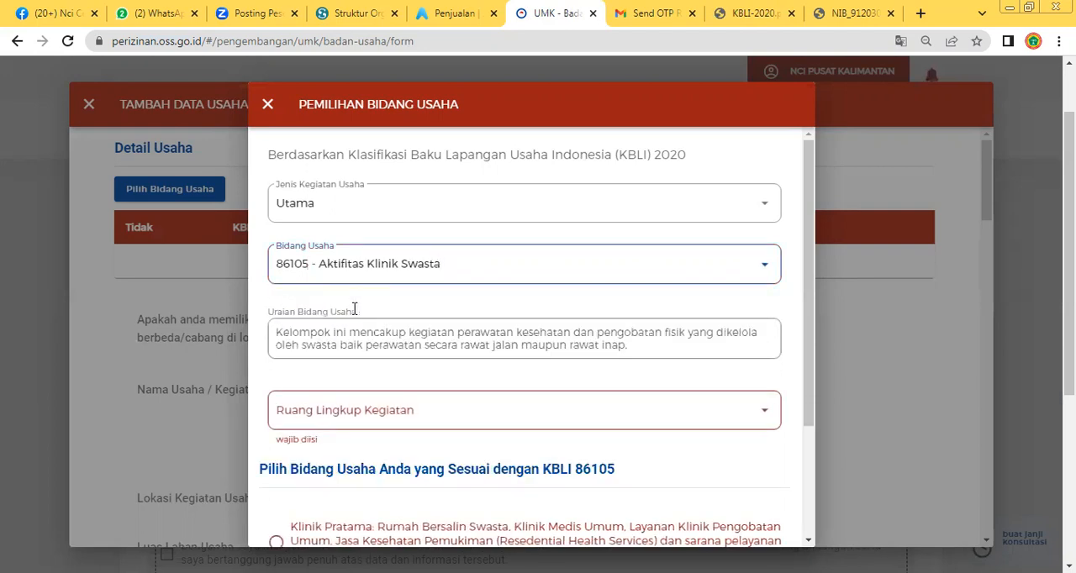
Review the Uraian Bidang Usaha description and set Ruang Lingkup Kegiatan to Seluruh klinik pratama dan swasta utama
{"action": "left_click", "coordinate": [388, 340]}
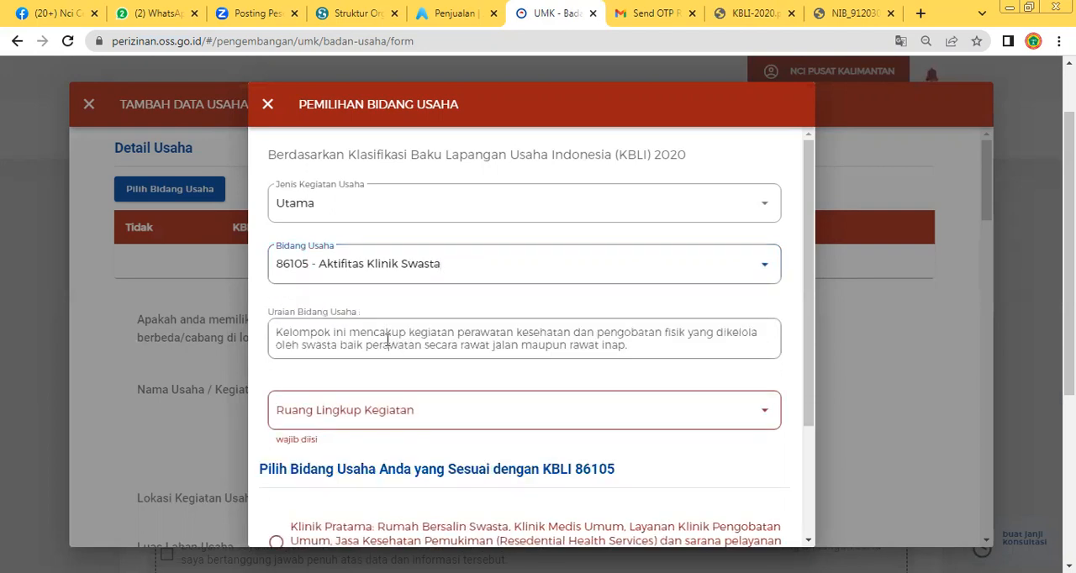
{"action": "left_click", "coordinate": [691, 355]}
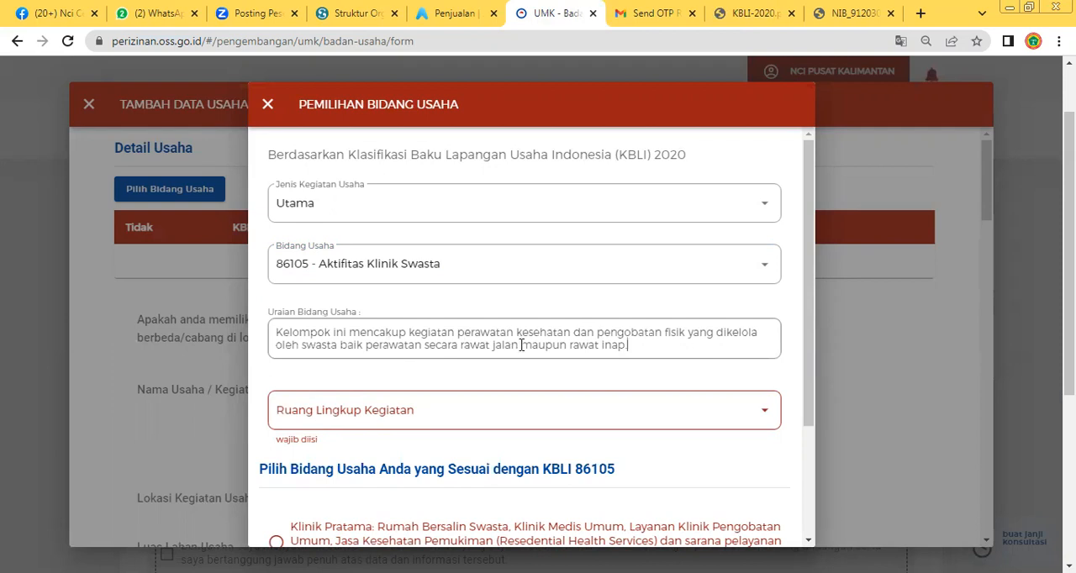
{"action": "left_click", "coordinate": [498, 409]}
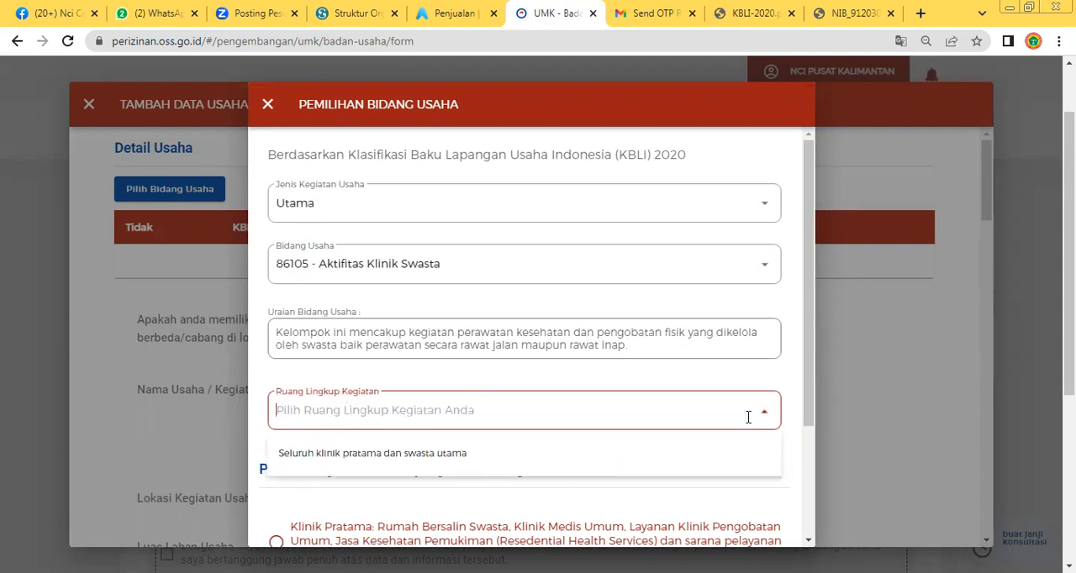
{"action": "left_click", "coordinate": [337, 454]}
{"action": "scroll", "coordinate": [333, 454], "scroll_direction": "down", "scroll_amount": 1}
{"action": "scroll", "coordinate": [334, 454], "scroll_direction": "down", "scroll_amount": 1}
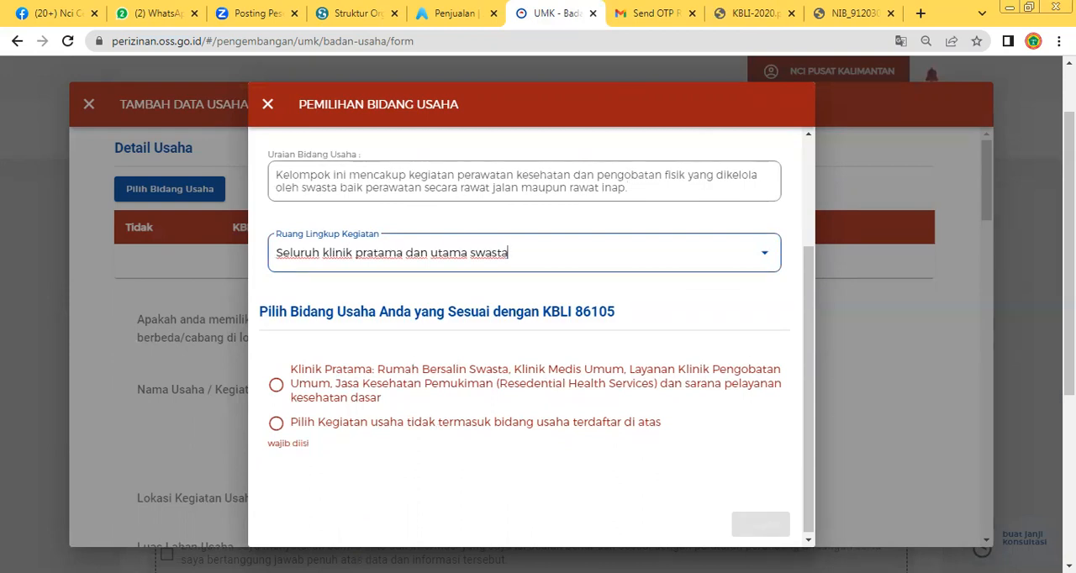
Select the Klinik Pratama business field for KBLI 86105, check the BUPM provisions, and save the selection to Detail Usaha
{"action": "left_click", "coordinate": [278, 385]}
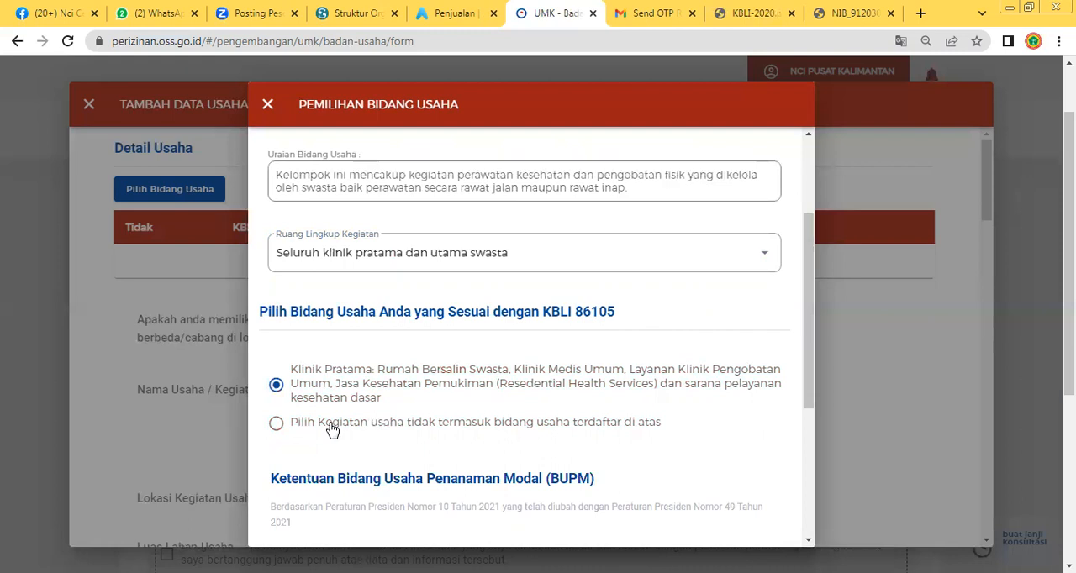
{"action": "scroll", "coordinate": [332, 428], "scroll_direction": "down", "scroll_amount": 2}
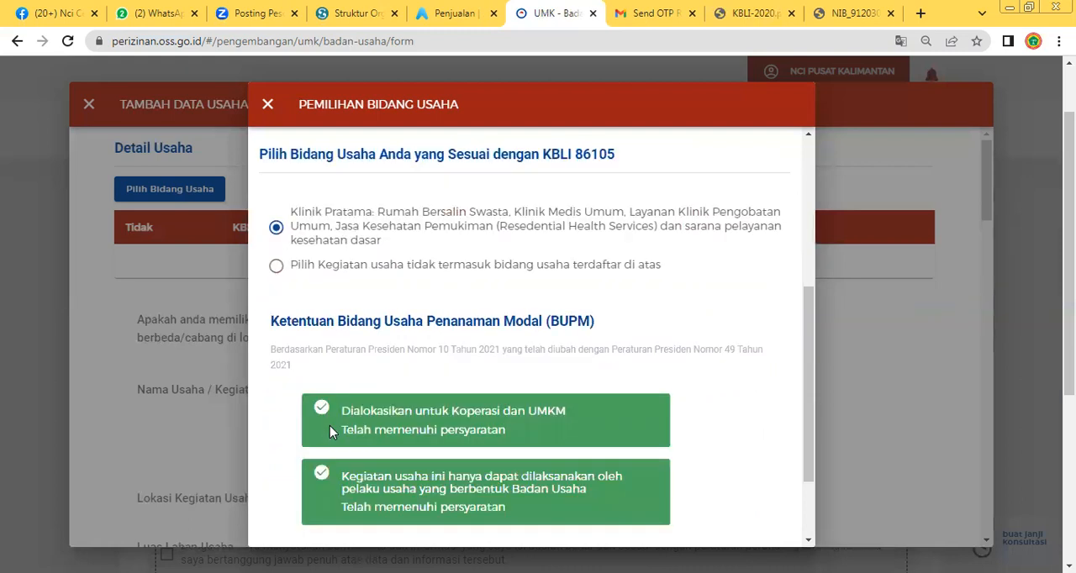
{"action": "scroll", "coordinate": [382, 393], "scroll_direction": "down", "scroll_amount": 1}
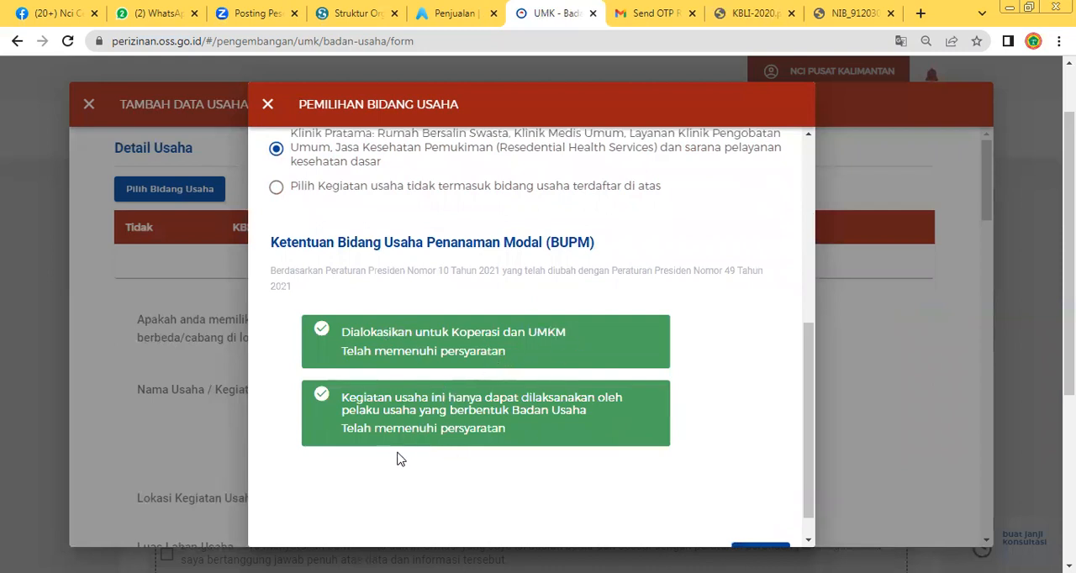
{"action": "scroll", "coordinate": [681, 476], "scroll_direction": "down", "scroll_amount": 1}
{"action": "left_click", "coordinate": [763, 523]}
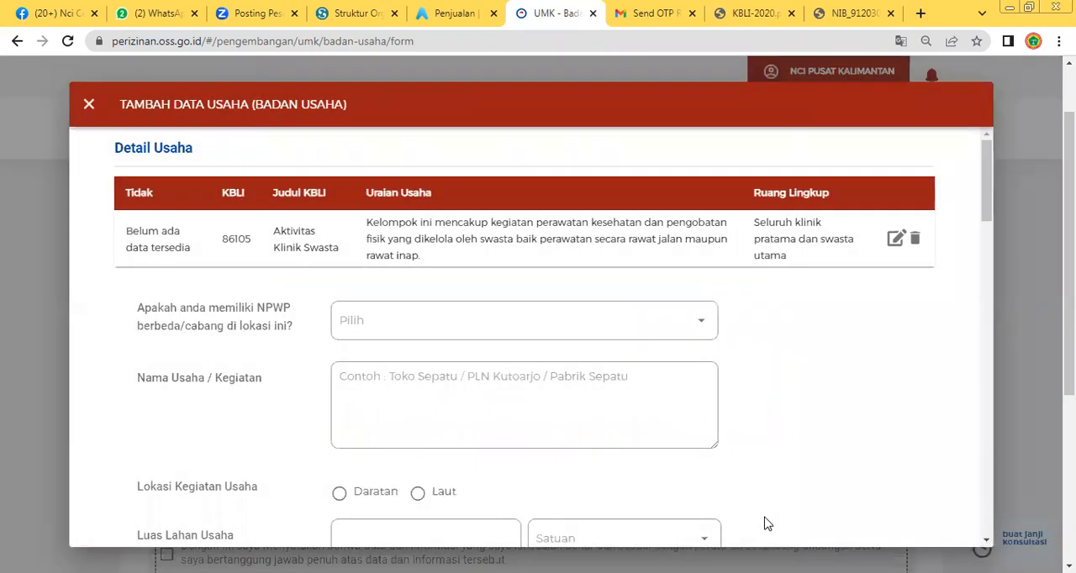
Answer Ya to the question about having a different or branch NPWP at this location
{"action": "left_click", "coordinate": [392, 312]}
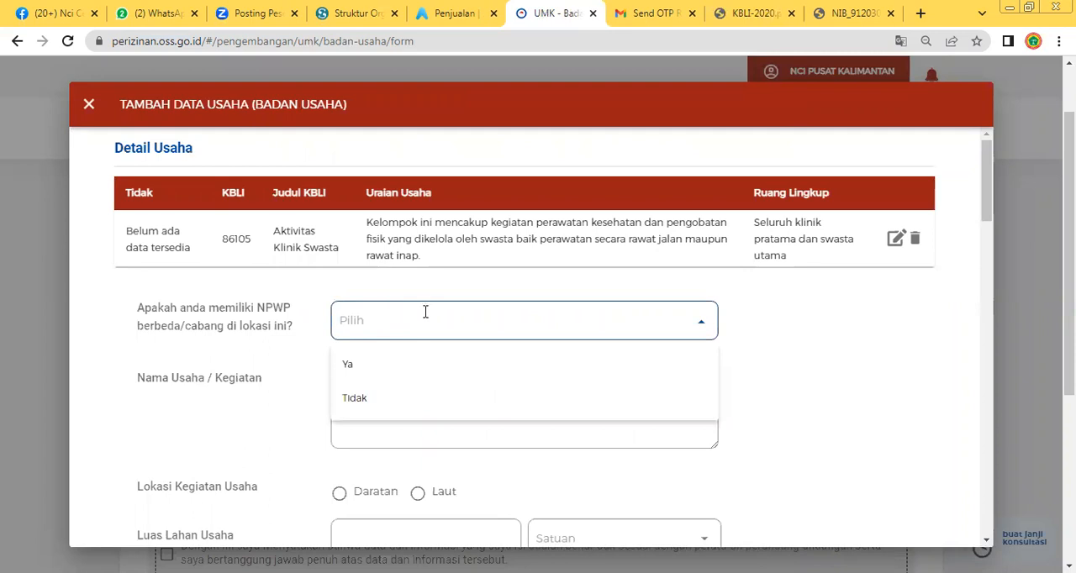
{"action": "left_click", "coordinate": [354, 364]}
{"action": "scroll", "coordinate": [395, 395], "scroll_direction": "down", "scroll_amount": 1}
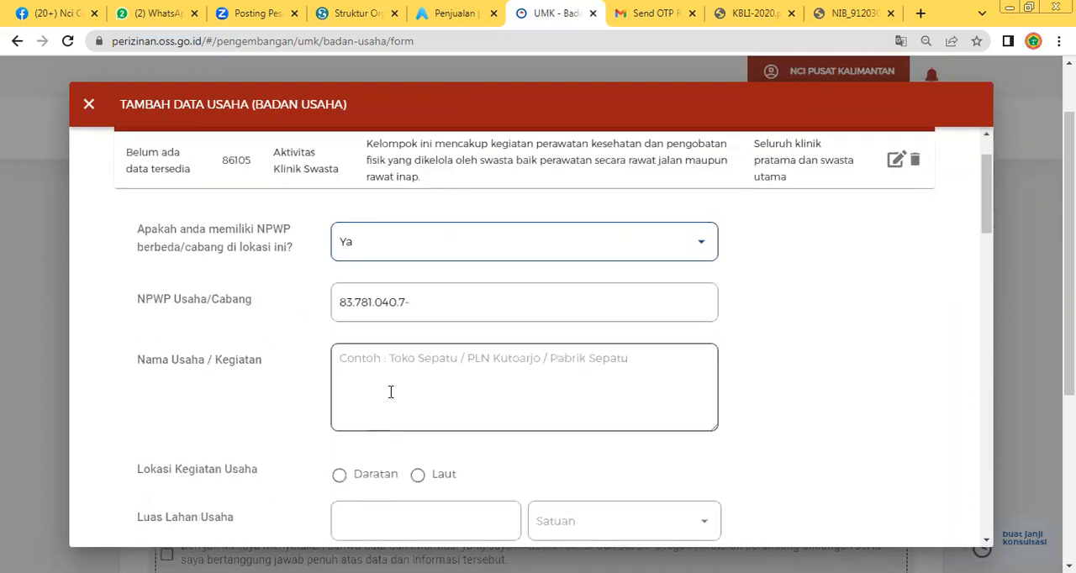
Look through the business name, location, land area, address, Provinsi and Kode Pos fields of the Tambah Data Usaha form
{"action": "scroll", "coordinate": [391, 392], "scroll_direction": "down", "scroll_amount": 1}
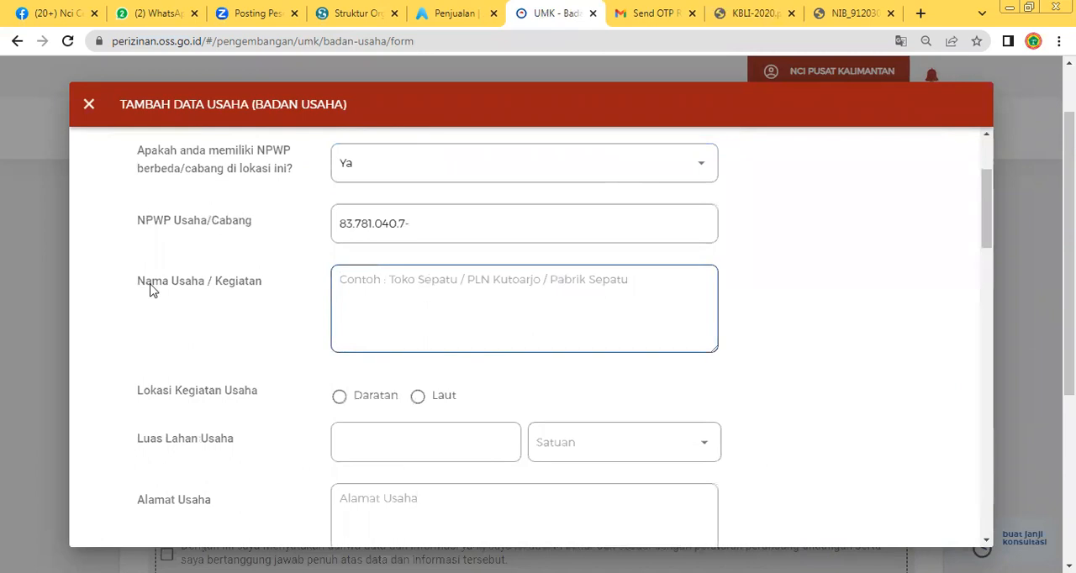
{"action": "scroll", "coordinate": [241, 471], "scroll_direction": "down", "scroll_amount": 2}
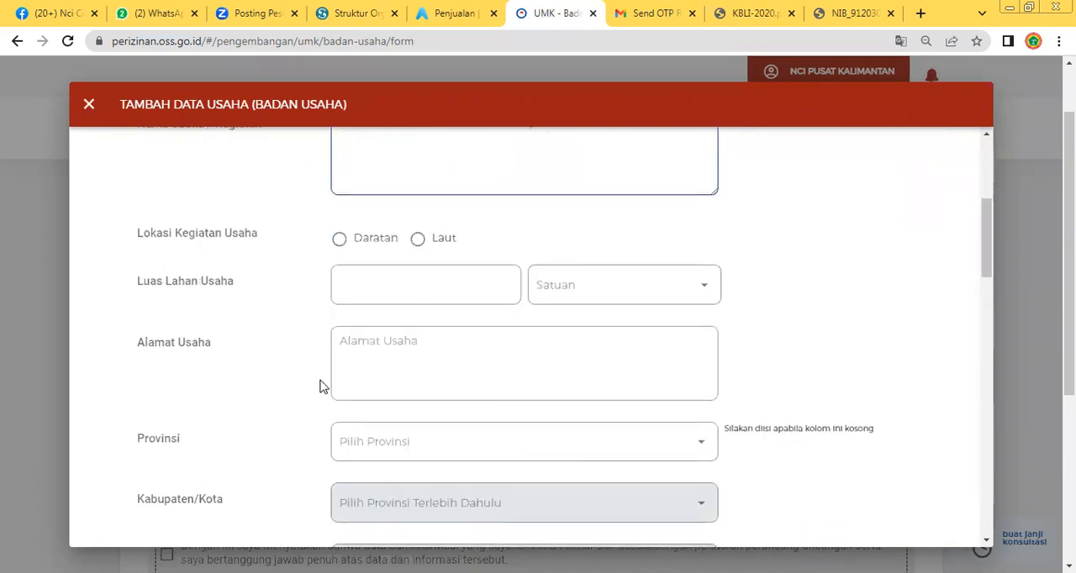
{"action": "scroll", "coordinate": [533, 344], "scroll_direction": "down", "scroll_amount": 2}
{"action": "left_click", "coordinate": [384, 206]}
{"action": "scroll", "coordinate": [378, 252], "scroll_direction": "up", "scroll_amount": 3}
{"action": "scroll", "coordinate": [370, 296], "scroll_direction": "down", "scroll_amount": 1}
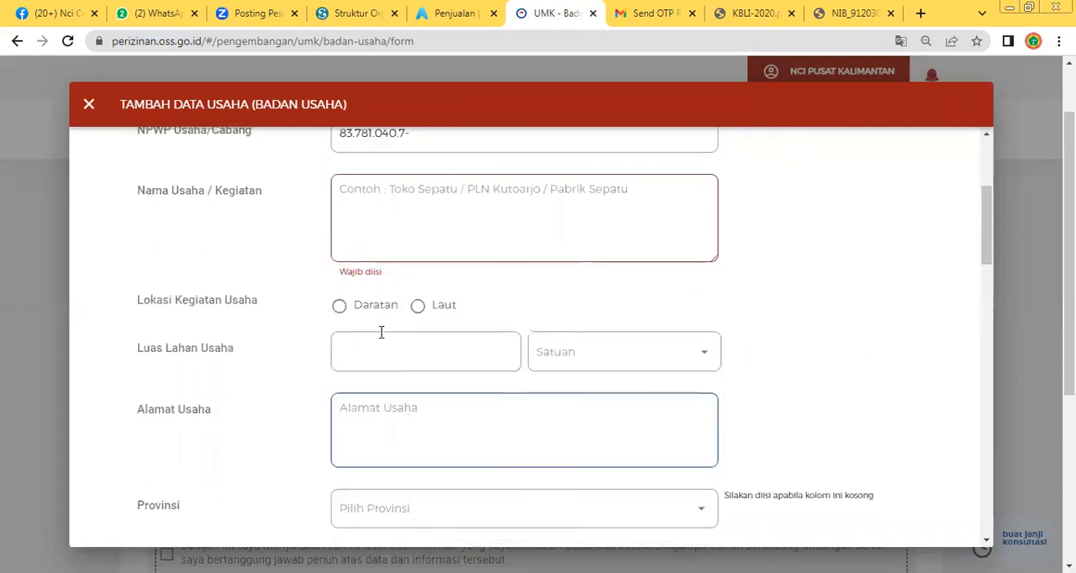
{"action": "scroll", "coordinate": [360, 329], "scroll_direction": "down", "scroll_amount": 1}
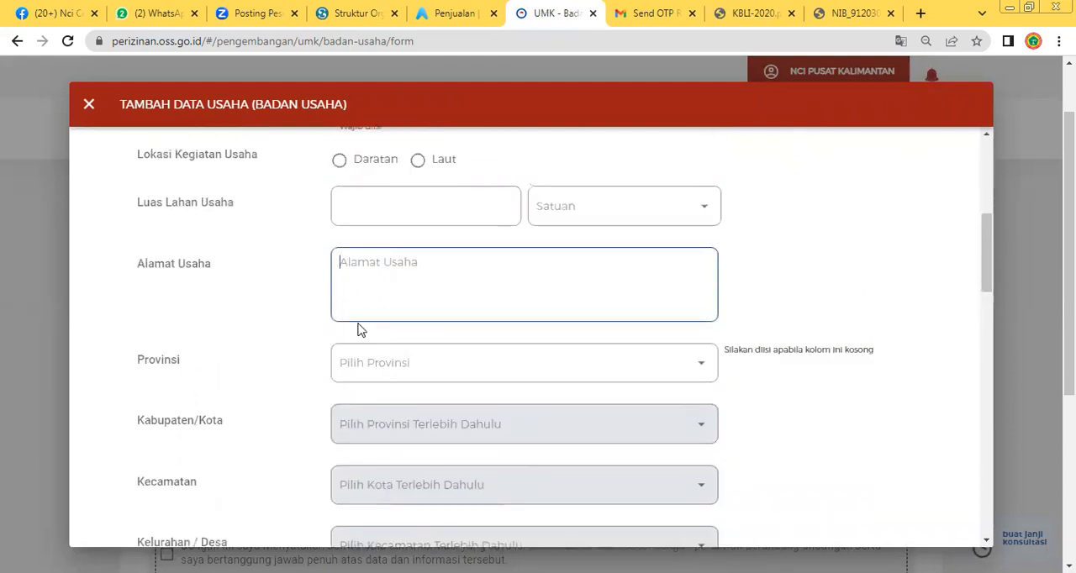
{"action": "left_click", "coordinate": [378, 365]}
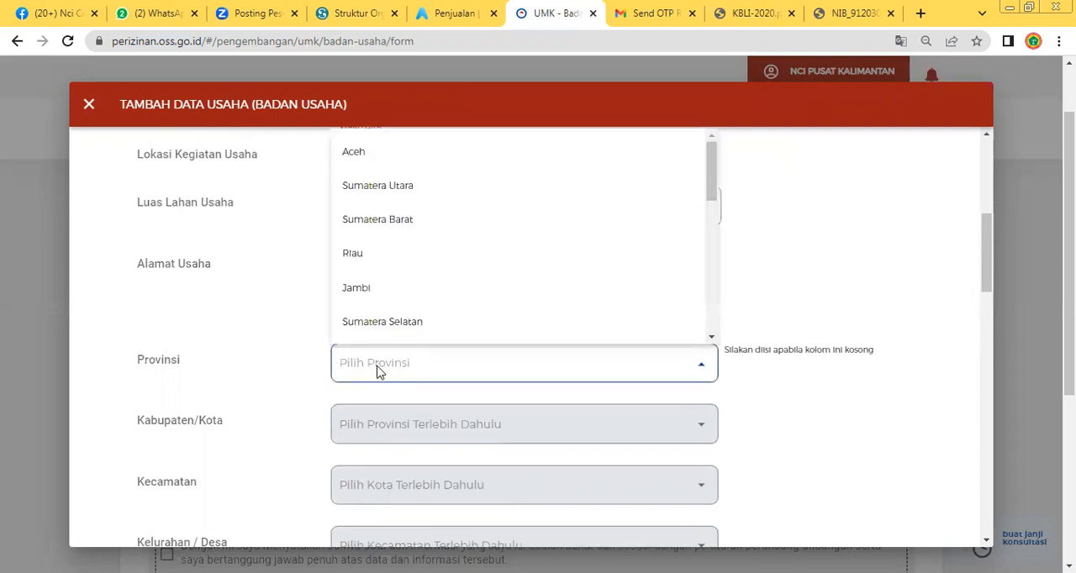
{"action": "scroll", "coordinate": [395, 367], "scroll_direction": "up", "scroll_amount": 2}
{"action": "scroll", "coordinate": [402, 381], "scroll_direction": "down", "scroll_amount": 3}
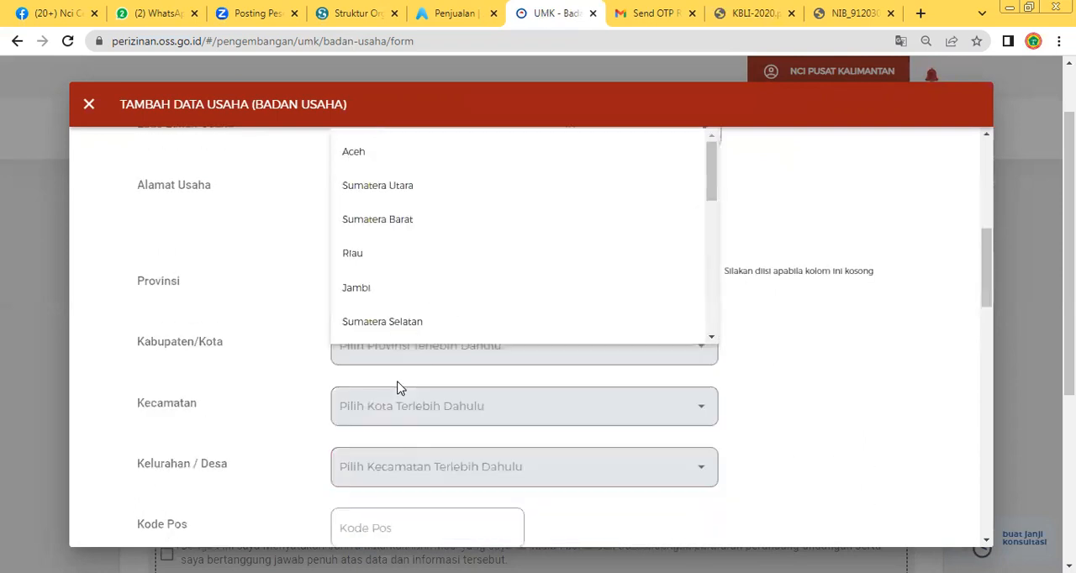
{"action": "scroll", "coordinate": [383, 446], "scroll_direction": "down", "scroll_amount": 2}
{"action": "left_click", "coordinate": [381, 440]}
{"action": "scroll", "coordinate": [381, 438], "scroll_direction": "down", "scroll_amount": 1}
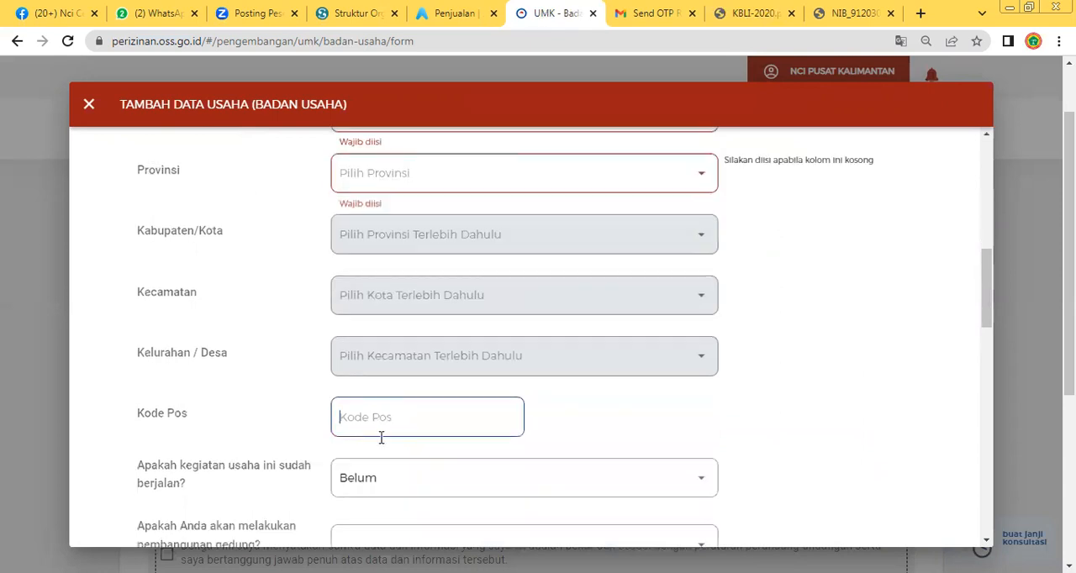
Answer Tidak to the question about carrying out building construction (pembangunan gedung)
{"action": "scroll", "coordinate": [447, 433], "scroll_direction": "down", "scroll_amount": 1}
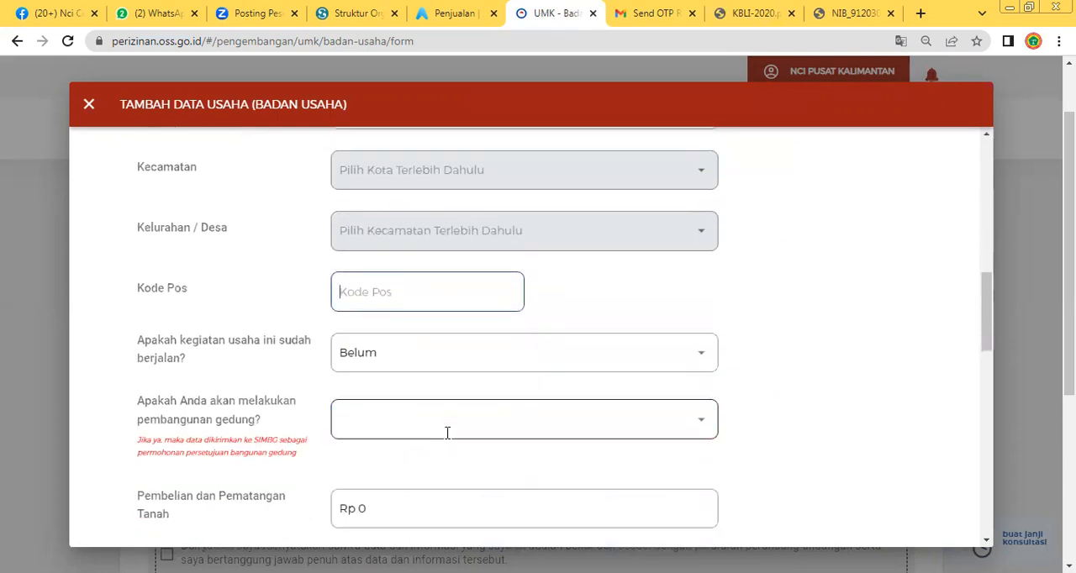
{"action": "left_click", "coordinate": [420, 426]}
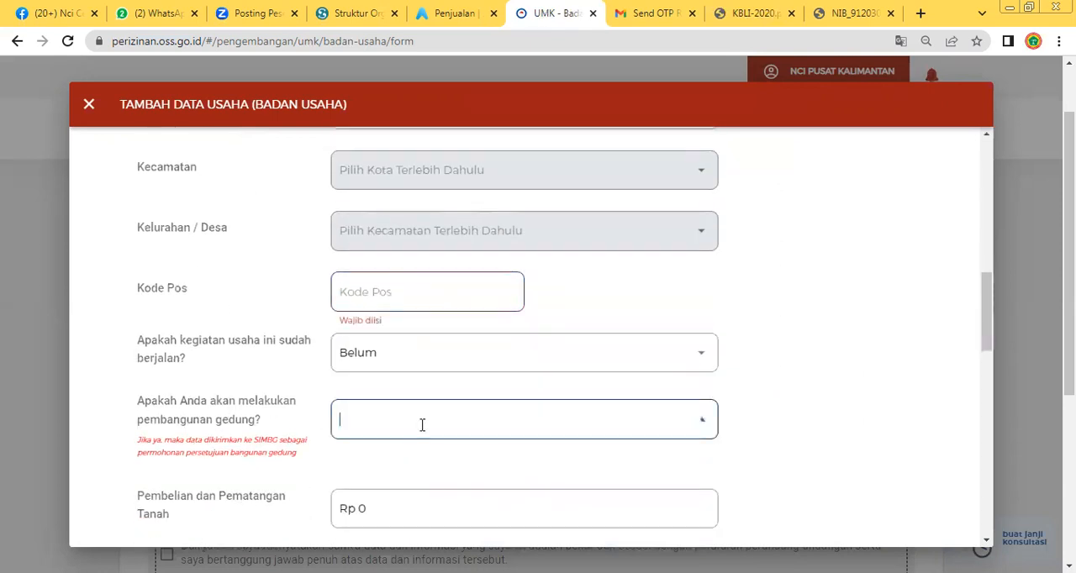
{"action": "left_click", "coordinate": [334, 504]}
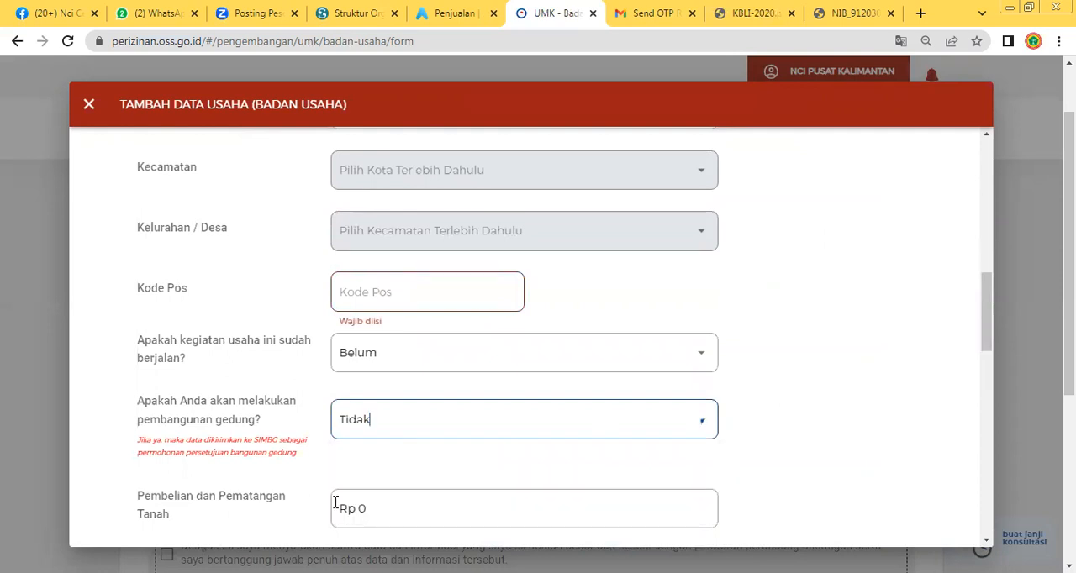
Review the investment value fields from Pembelian dan Pematangan Tanah through Mesin / Peralatan and Investasi Lain - Lain
{"action": "scroll", "coordinate": [336, 501], "scroll_direction": "down", "scroll_amount": 2}
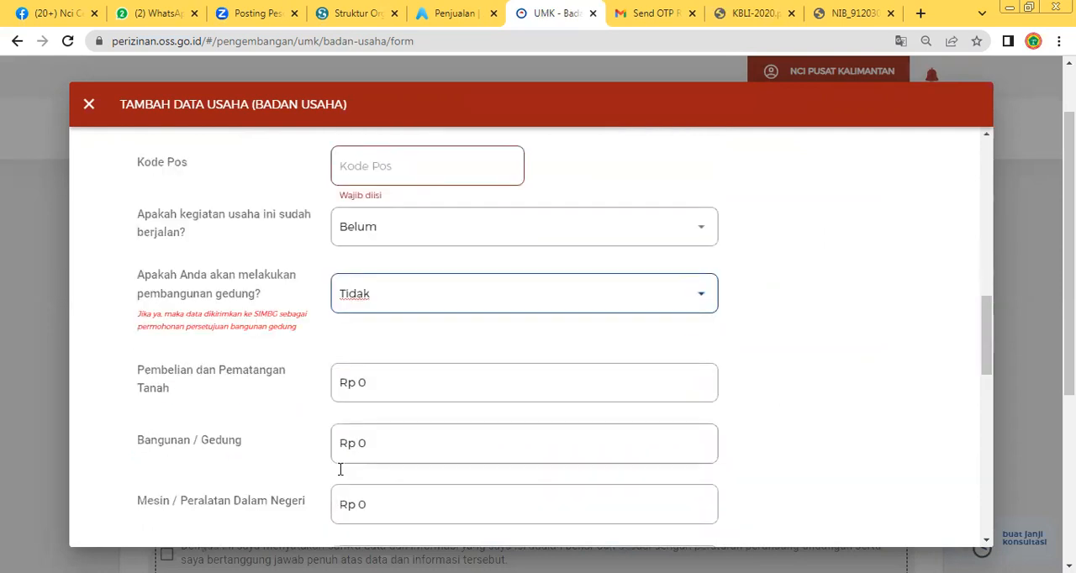
{"action": "scroll", "coordinate": [368, 348], "scroll_direction": "down", "scroll_amount": 1}
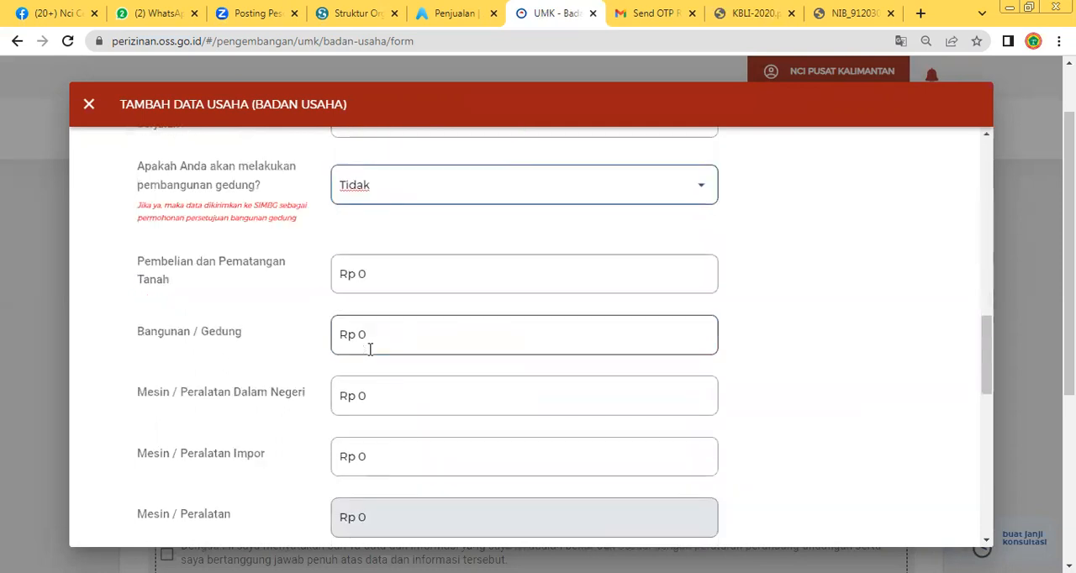
{"action": "scroll", "coordinate": [295, 401], "scroll_direction": "down", "scroll_amount": 1}
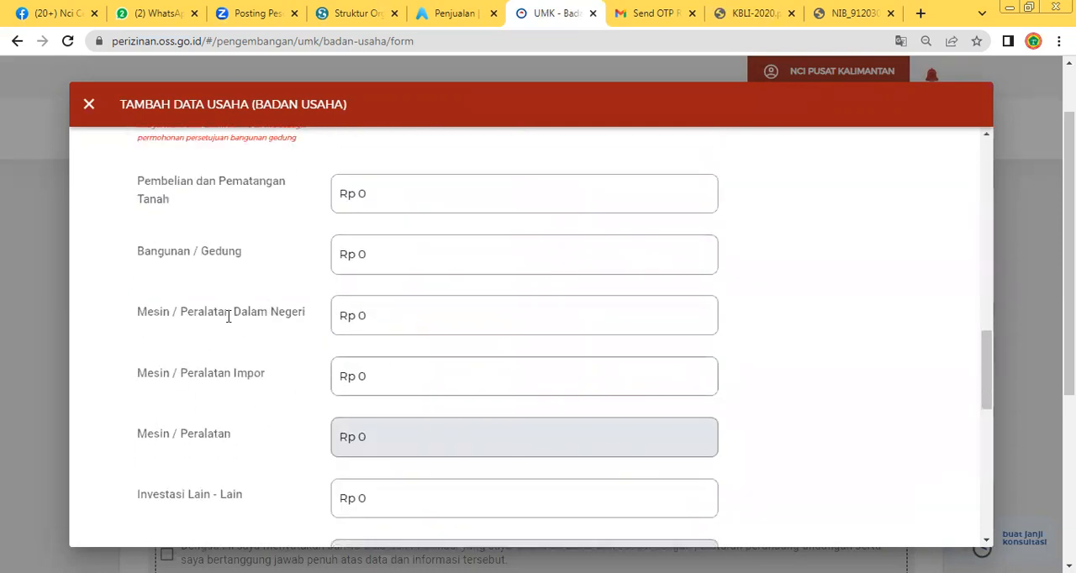
{"action": "scroll", "coordinate": [305, 504], "scroll_direction": "down", "scroll_amount": 1}
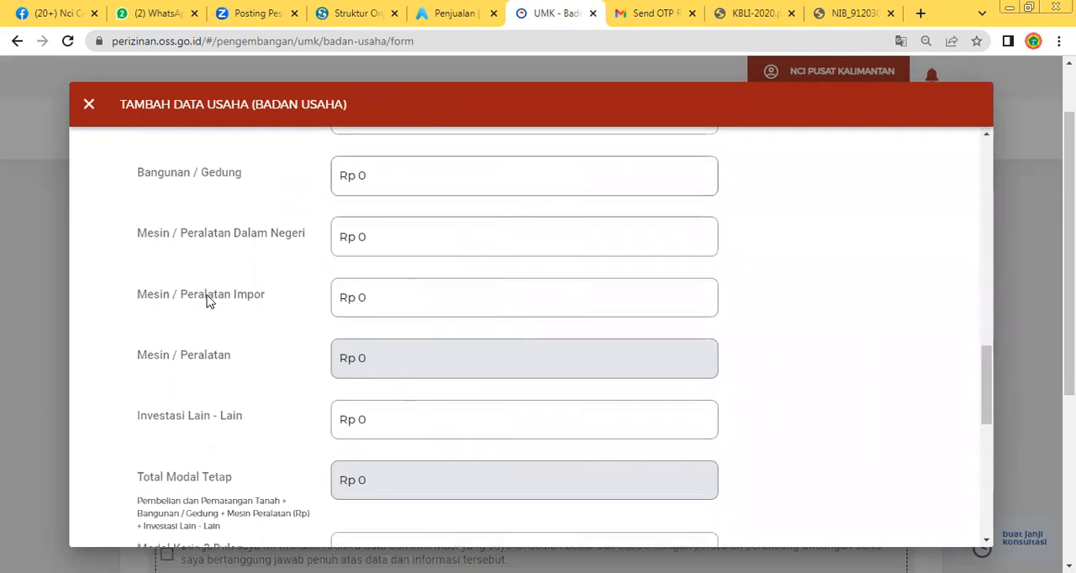
{"action": "left_click_drag", "start_coordinate": [379, 368], "coordinate": [335, 344]}
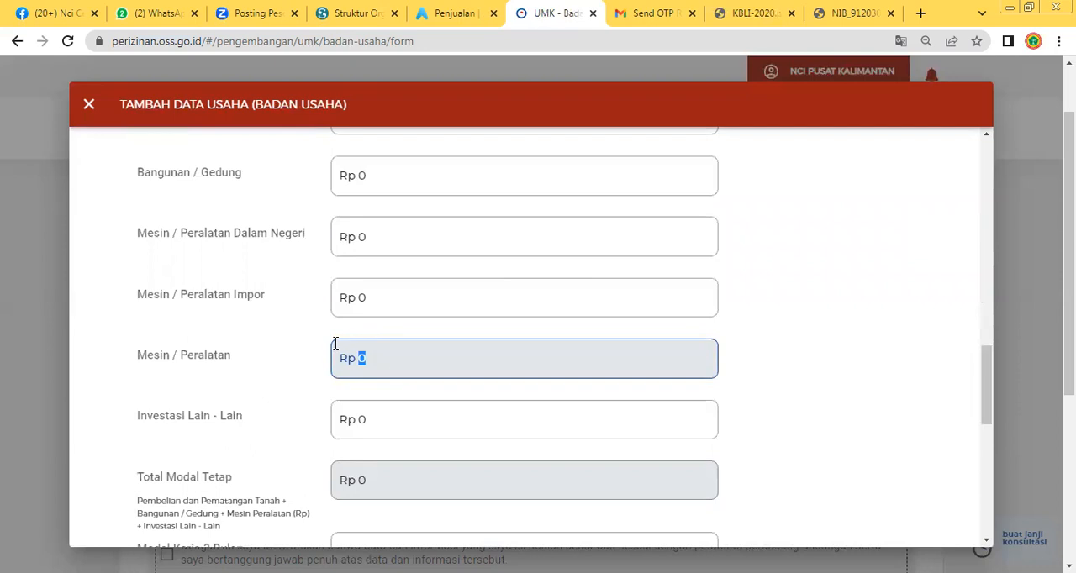
{"action": "left_click", "coordinate": [418, 423]}
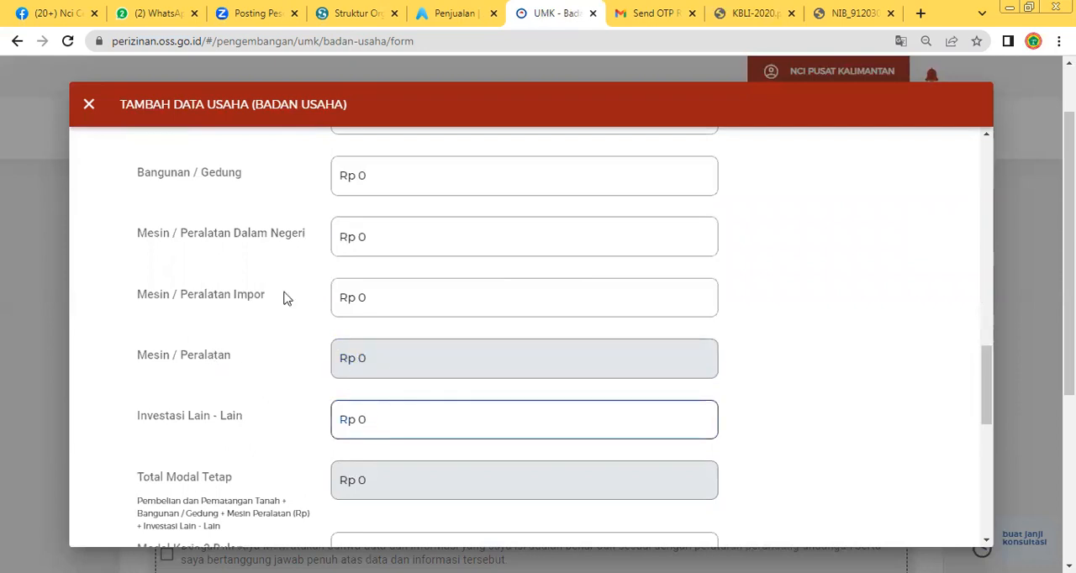
Answer Sudah to the question about whether this business activity is already running
{"action": "scroll", "coordinate": [300, 281], "scroll_direction": "up", "scroll_amount": 4}
{"action": "scroll", "coordinate": [305, 281], "scroll_direction": "up", "scroll_amount": 10}
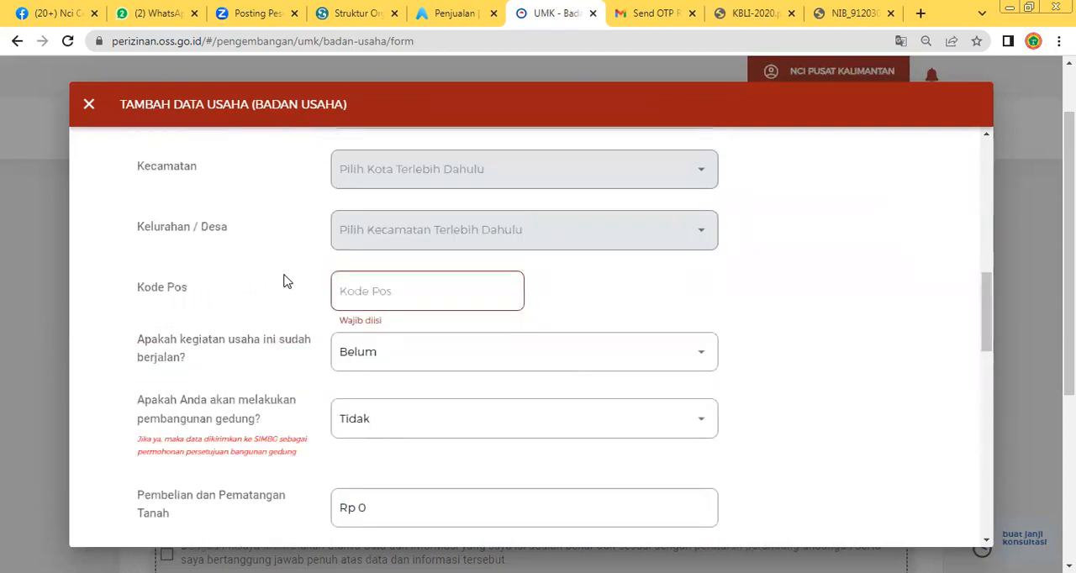
{"action": "scroll", "coordinate": [281, 365], "scroll_direction": "down", "scroll_amount": 9}
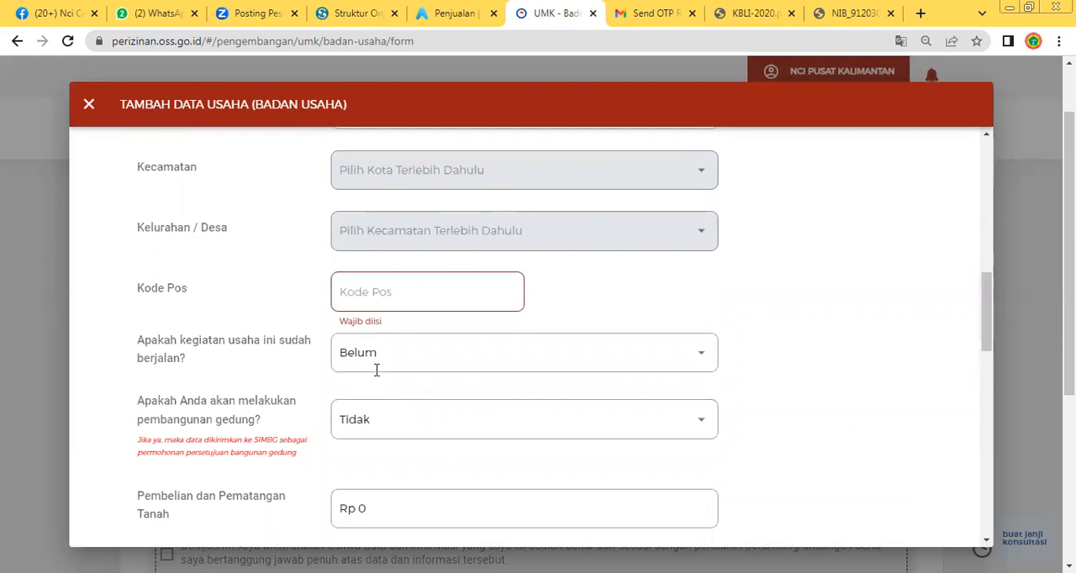
{"action": "left_click", "coordinate": [408, 348]}
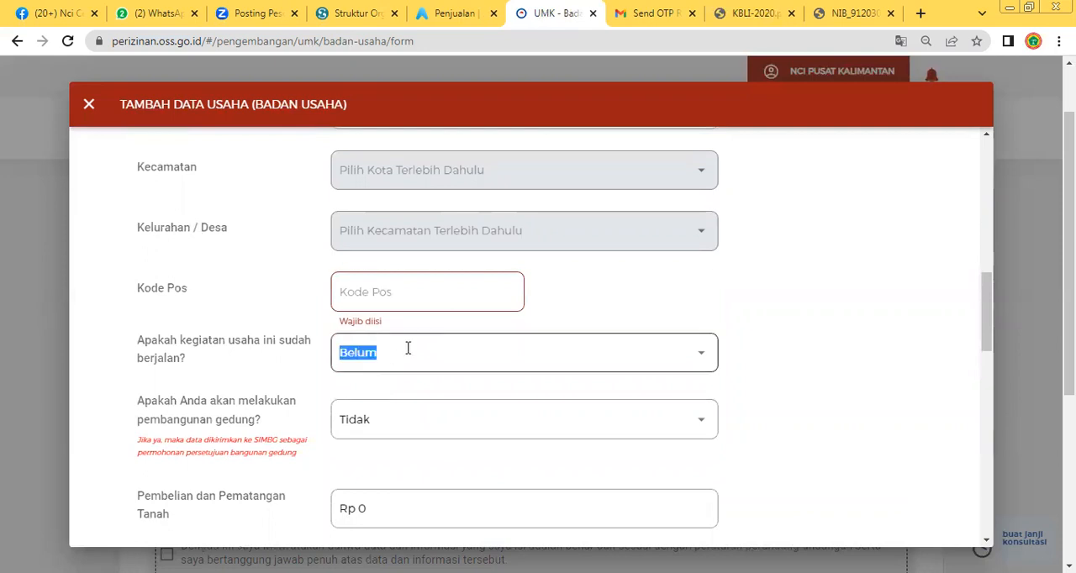
{"action": "left_click", "coordinate": [410, 403]}
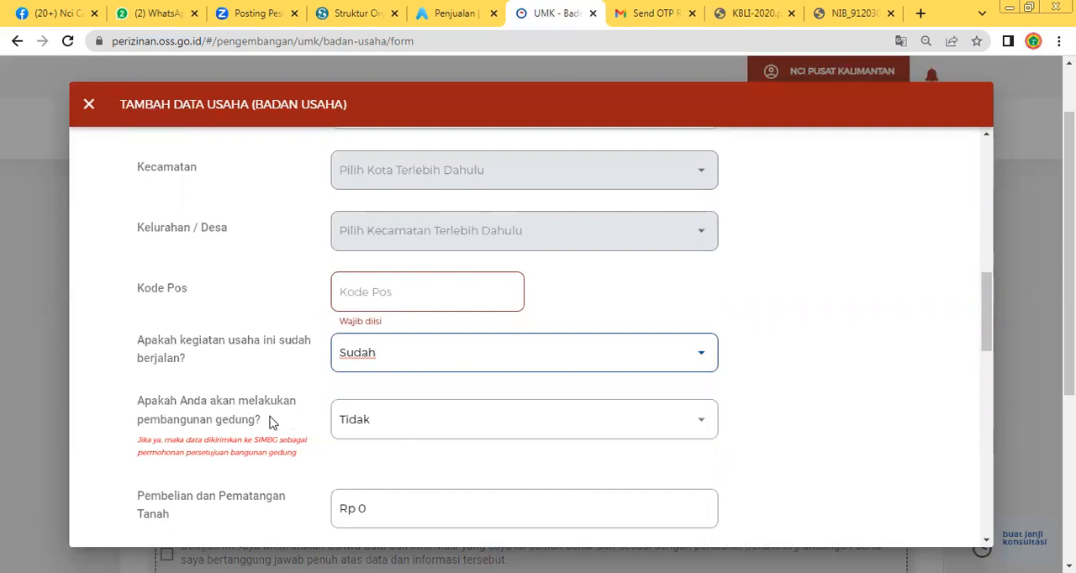
Try to run Validasi Risiko on the business data and check the form for mandatory fields still to fill
{"action": "scroll", "coordinate": [218, 437], "scroll_direction": "down", "scroll_amount": 1}
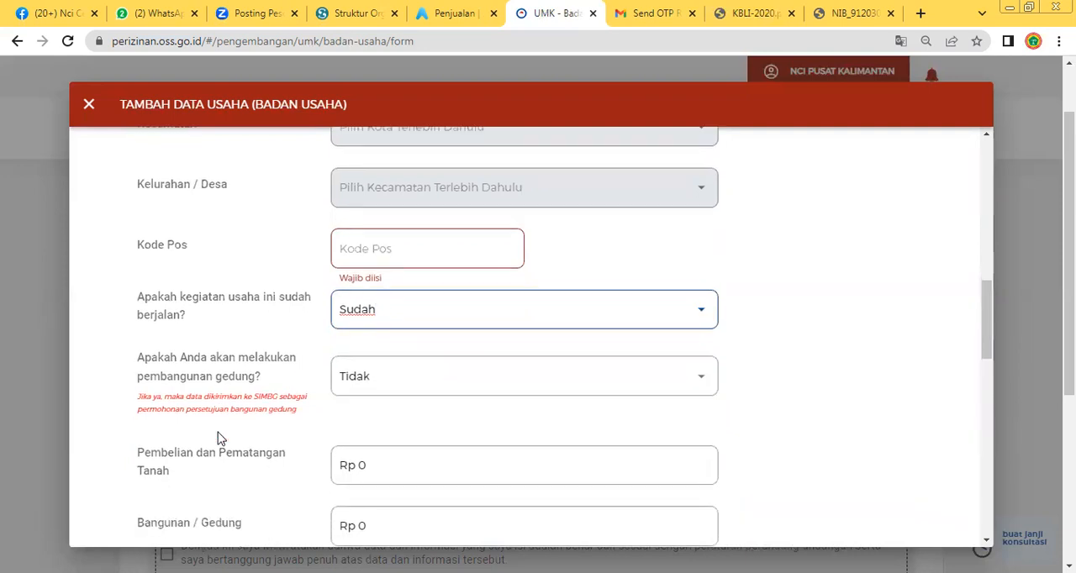
{"action": "scroll", "coordinate": [217, 438], "scroll_direction": "down", "scroll_amount": 7}
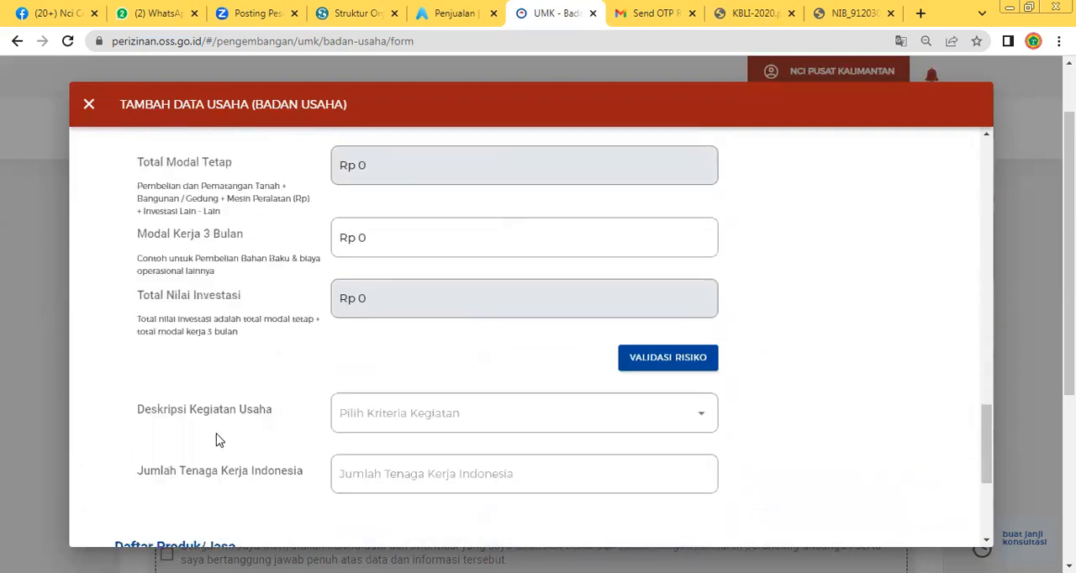
{"action": "left_click", "coordinate": [706, 360]}
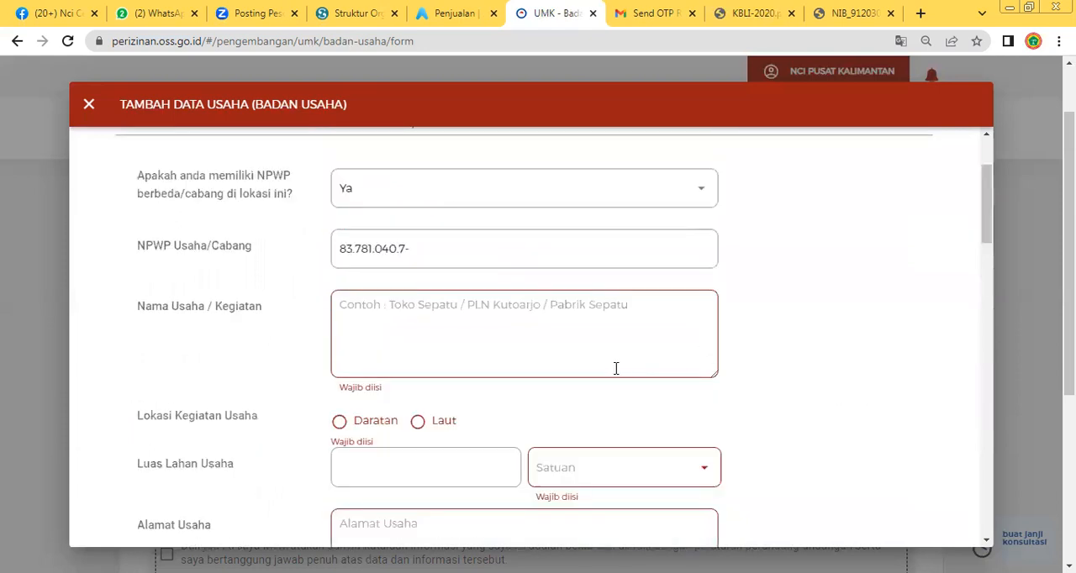
{"action": "scroll", "coordinate": [567, 349], "scroll_direction": "down", "scroll_amount": 15}
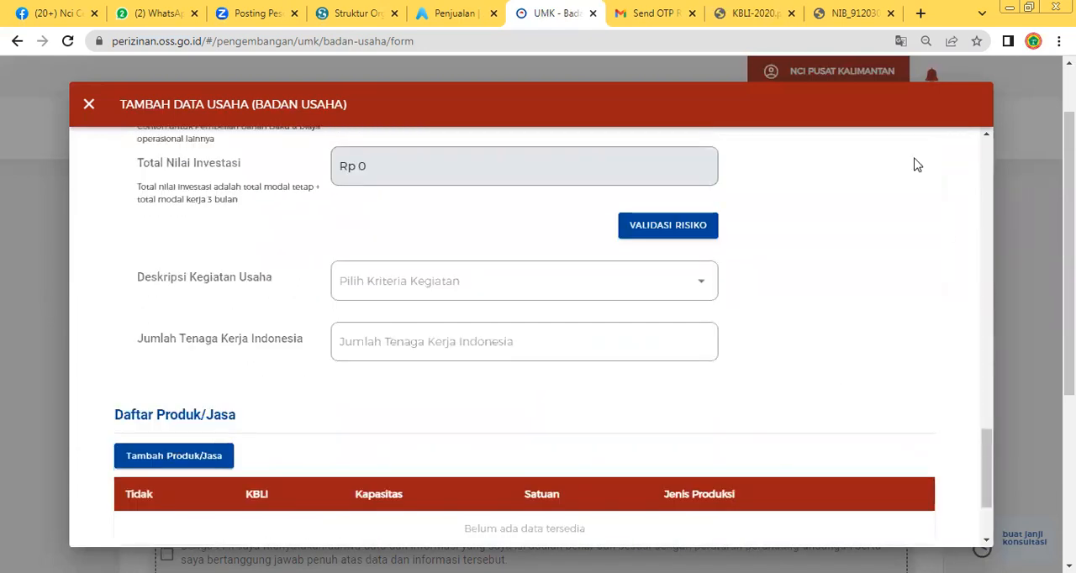
{"action": "scroll", "coordinate": [308, 301], "scroll_direction": "up", "scroll_amount": 20}
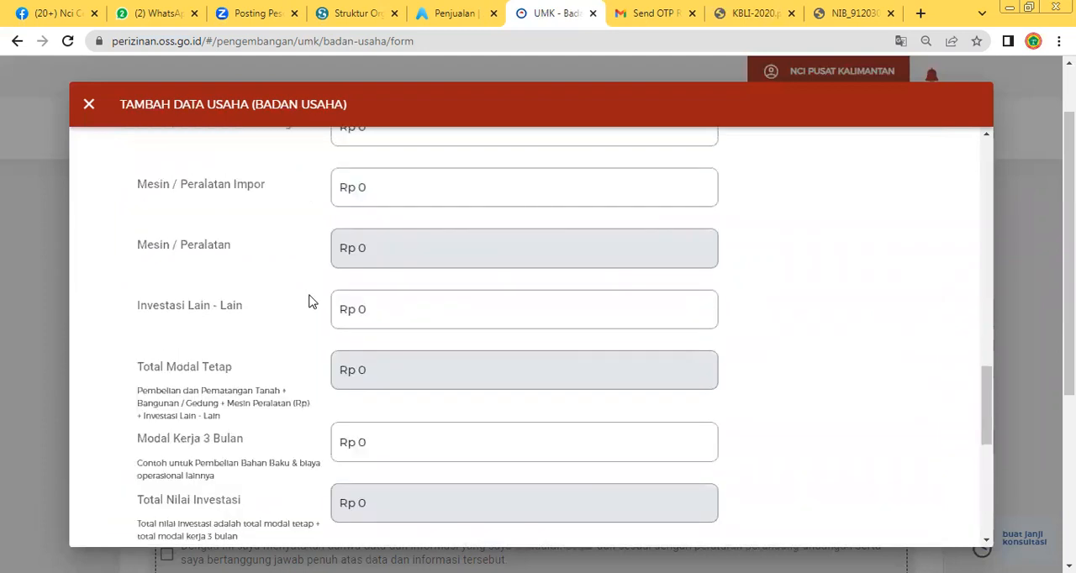
{"action": "scroll", "coordinate": [308, 300], "scroll_direction": "down", "scroll_amount": 15}
{"action": "scroll", "coordinate": [307, 300], "scroll_direction": "up", "scroll_amount": 15}
{"action": "scroll", "coordinate": [377, 404], "scroll_direction": "down", "scroll_amount": 5}
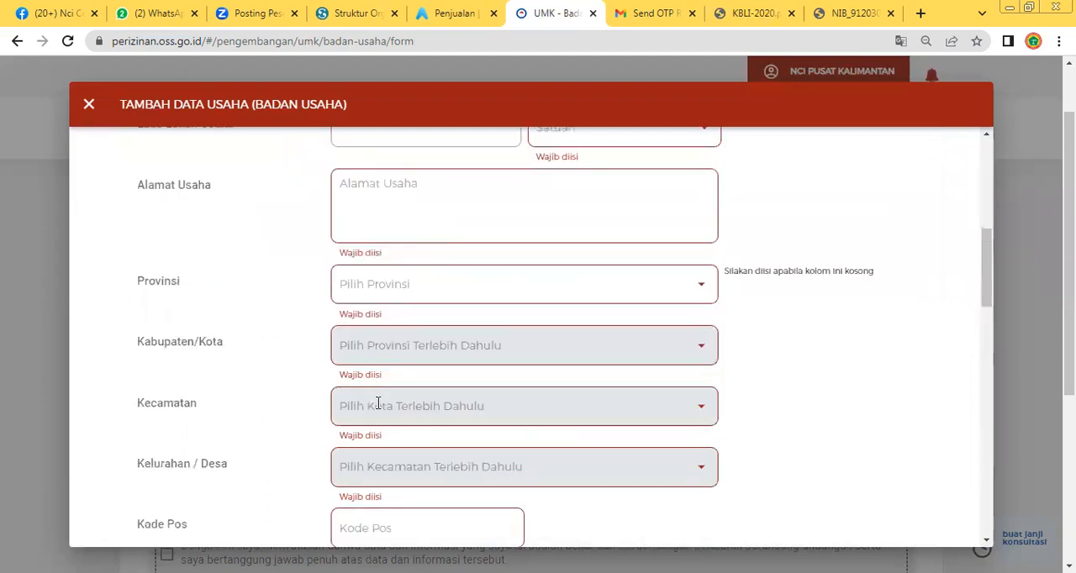
Start a new entry in Daftar Produk/Jasa and set Jenis Produk/Jasa to Lainnya
{"action": "scroll", "coordinate": [264, 403], "scroll_direction": "down", "scroll_amount": 10}
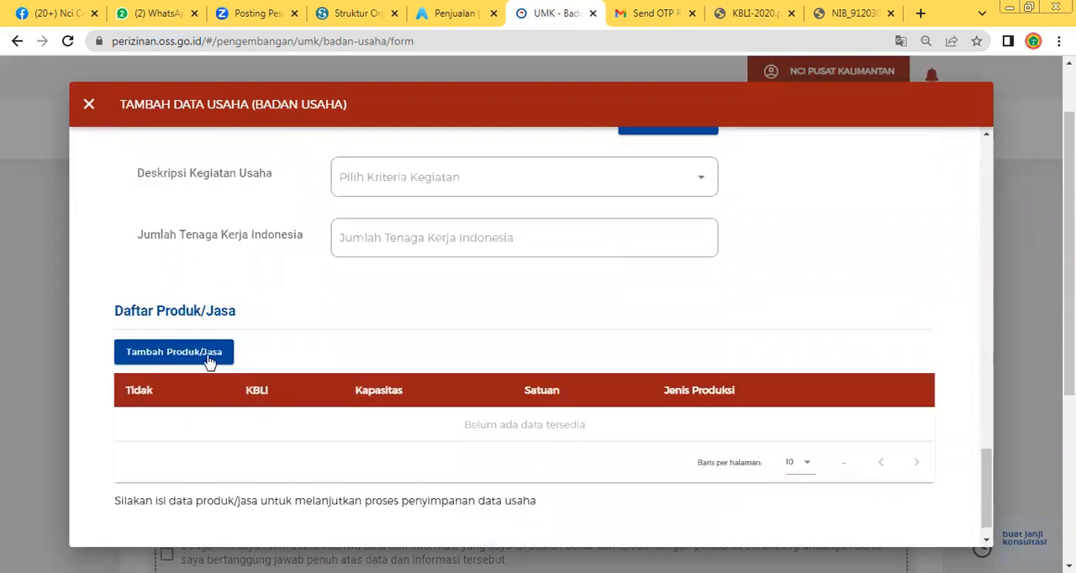
{"action": "left_click", "coordinate": [210, 360]}
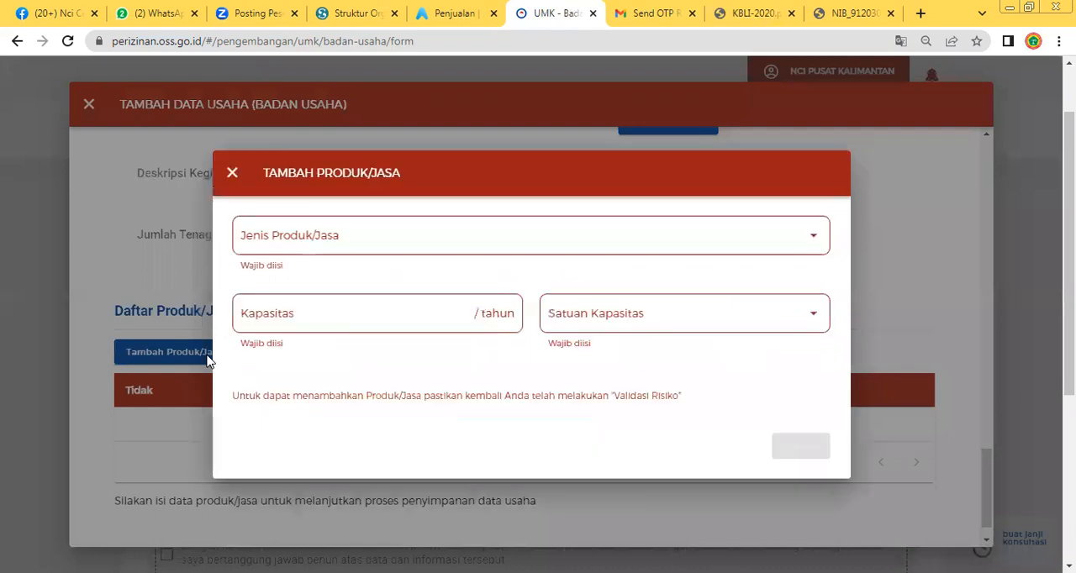
{"action": "left_click", "coordinate": [503, 238]}
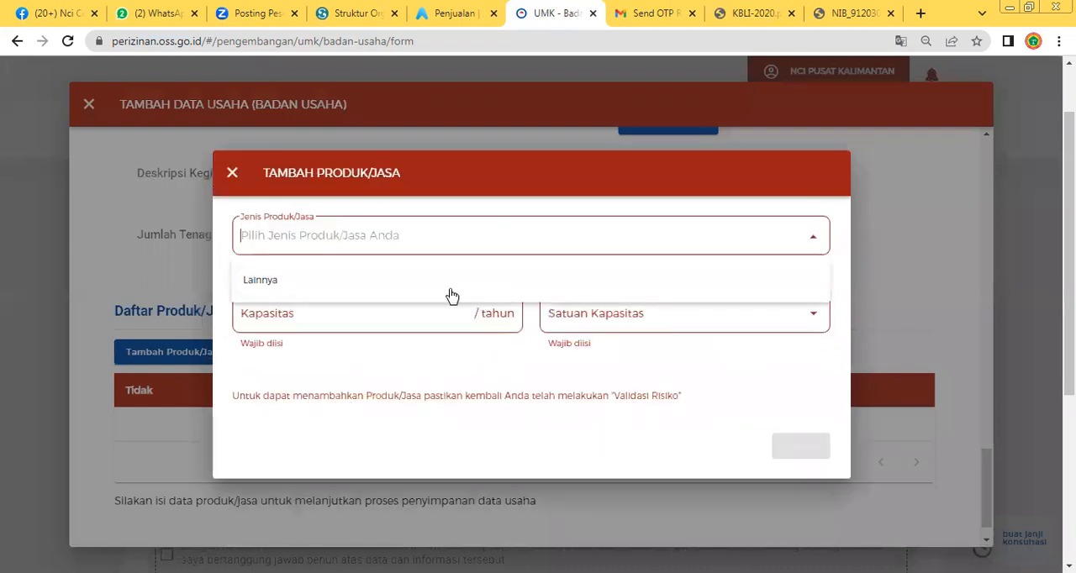
{"action": "left_click", "coordinate": [454, 300]}
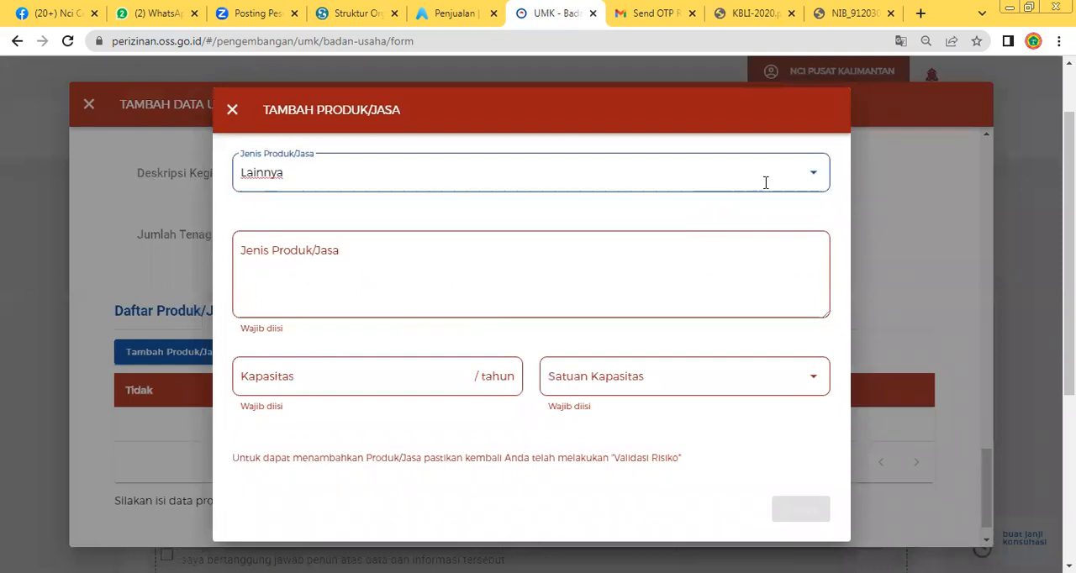
{"action": "left_click", "coordinate": [823, 174]}
{"action": "left_click", "coordinate": [557, 223]}
{"action": "left_click", "coordinate": [485, 378]}
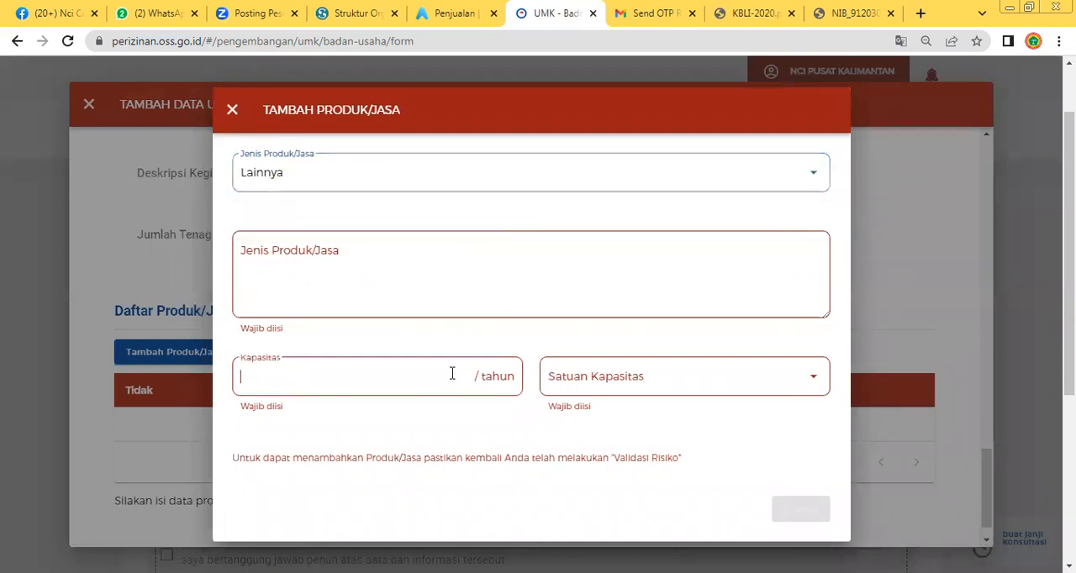
Look through the Satuan Kapasitas unit options and close the product/service entry without saving it
{"action": "left_click", "coordinate": [645, 368]}
{"action": "scroll", "coordinate": [646, 316], "scroll_direction": "down", "scroll_amount": 2}
{"action": "scroll", "coordinate": [646, 316], "scroll_direction": "up", "scroll_amount": 2}
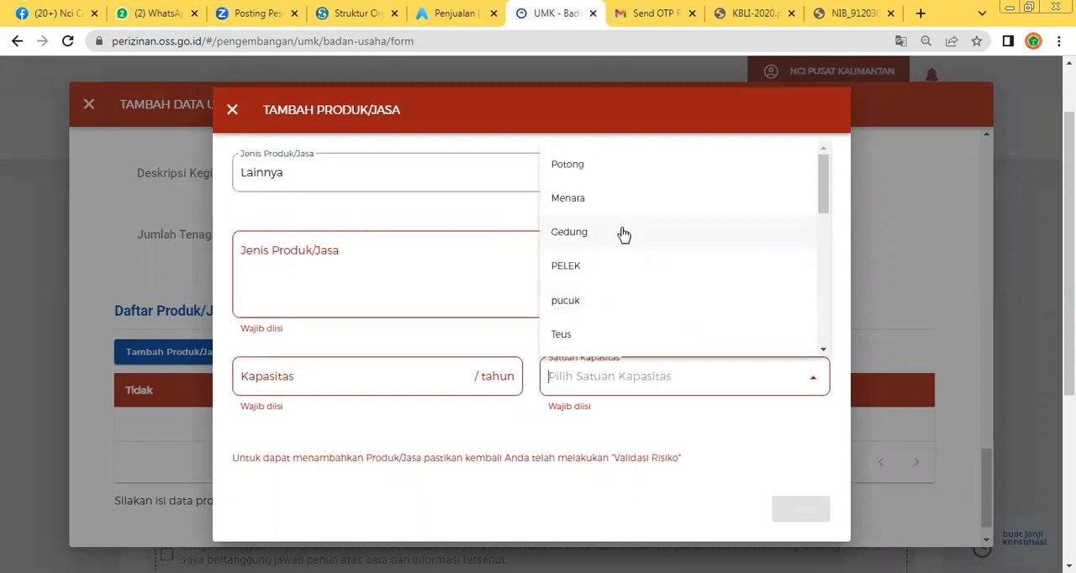
{"action": "scroll", "coordinate": [623, 241], "scroll_direction": "down", "scroll_amount": 2}
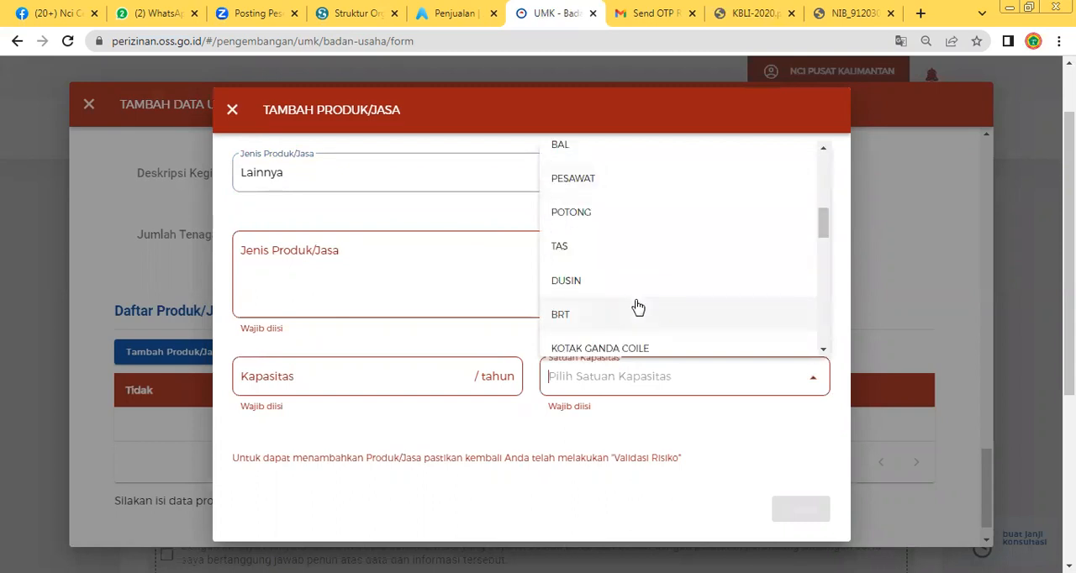
{"action": "scroll", "coordinate": [639, 308], "scroll_direction": "up", "scroll_amount": 2}
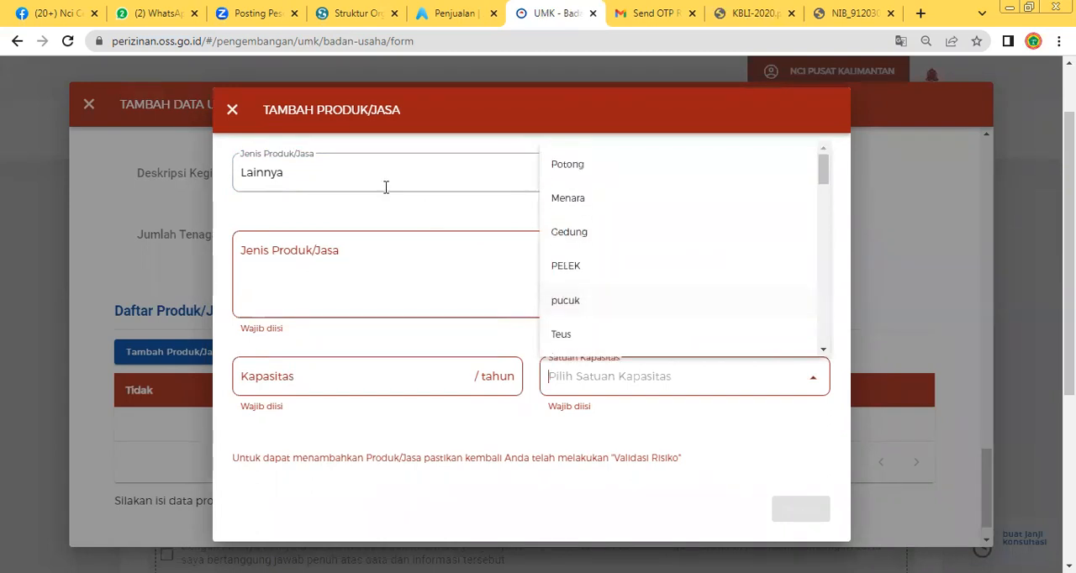
{"action": "left_click", "coordinate": [229, 112]}
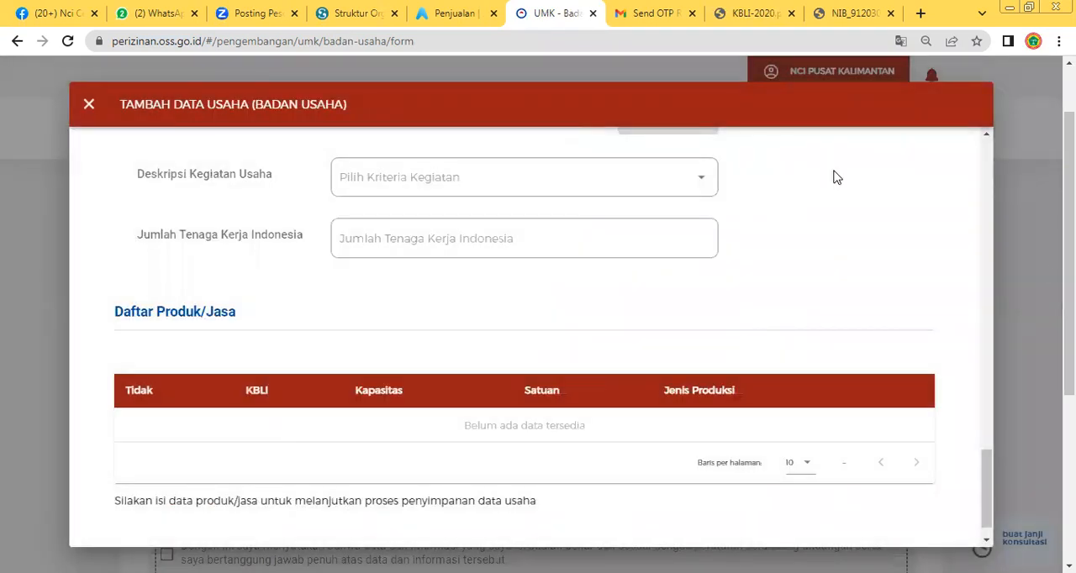
{"action": "scroll", "coordinate": [743, 404], "scroll_direction": "down", "scroll_amount": 1}
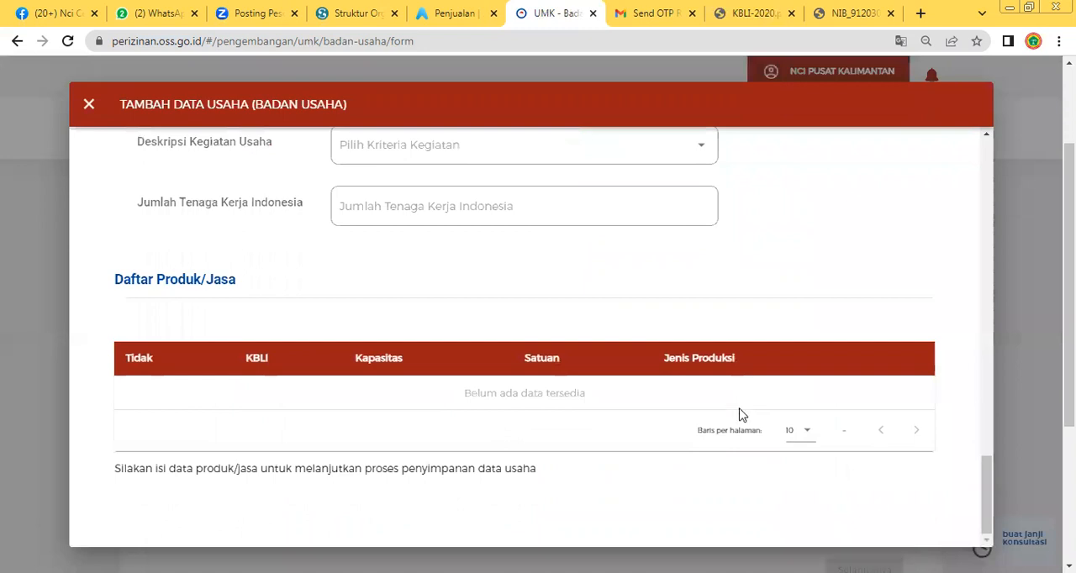
Look over the Tambah Data Usaha form from Detail Usaha to Daftar Produk/Jasa and close it without saving
{"action": "scroll", "coordinate": [737, 413], "scroll_direction": "down", "scroll_amount": 1}
{"action": "scroll", "coordinate": [646, 409], "scroll_direction": "up", "scroll_amount": 15}
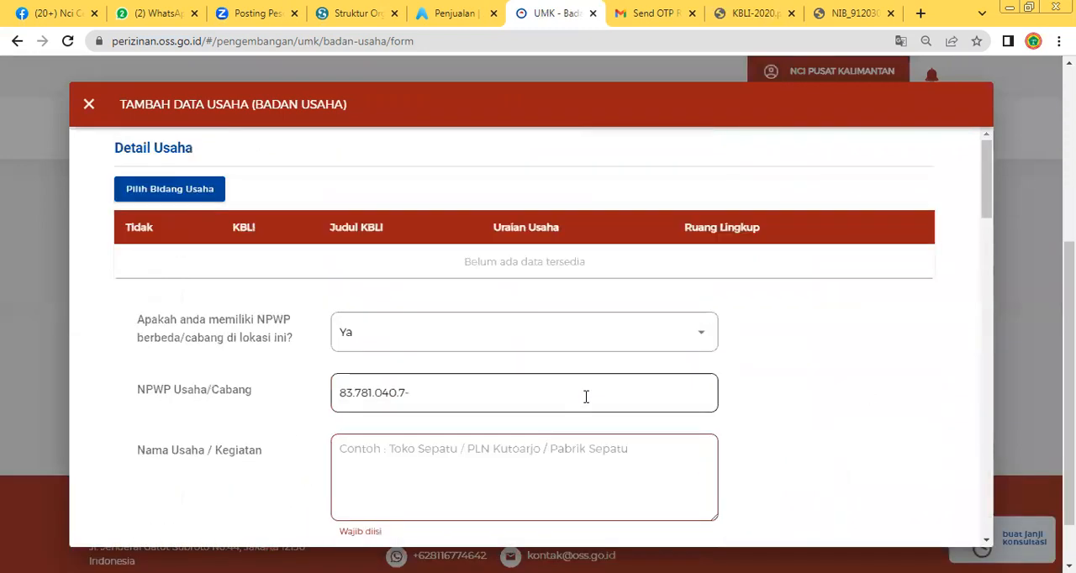
{"action": "scroll", "coordinate": [469, 362], "scroll_direction": "down", "scroll_amount": 15}
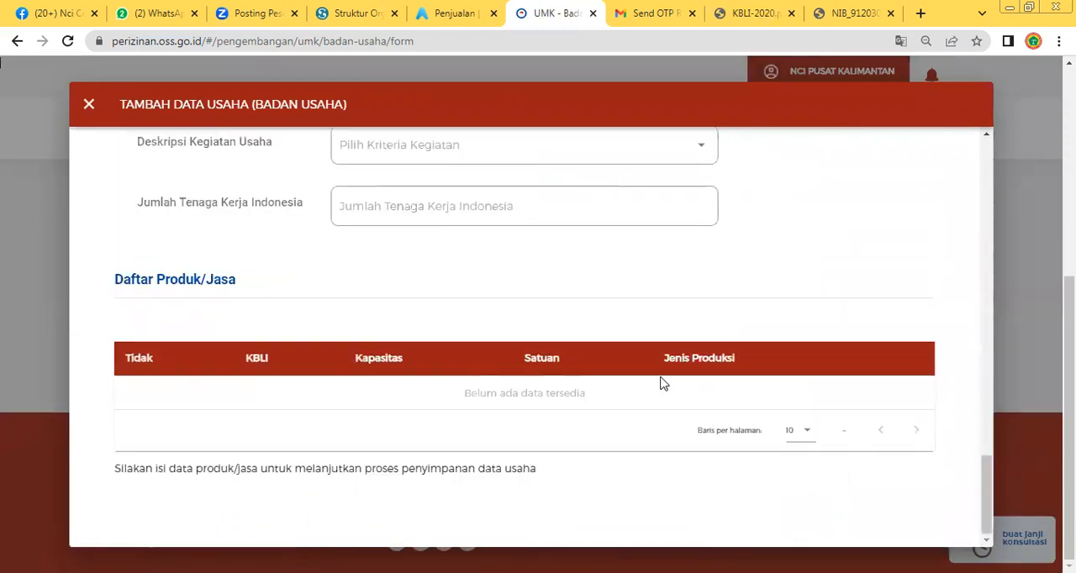
{"action": "scroll", "coordinate": [186, 246], "scroll_direction": "up", "scroll_amount": 15}
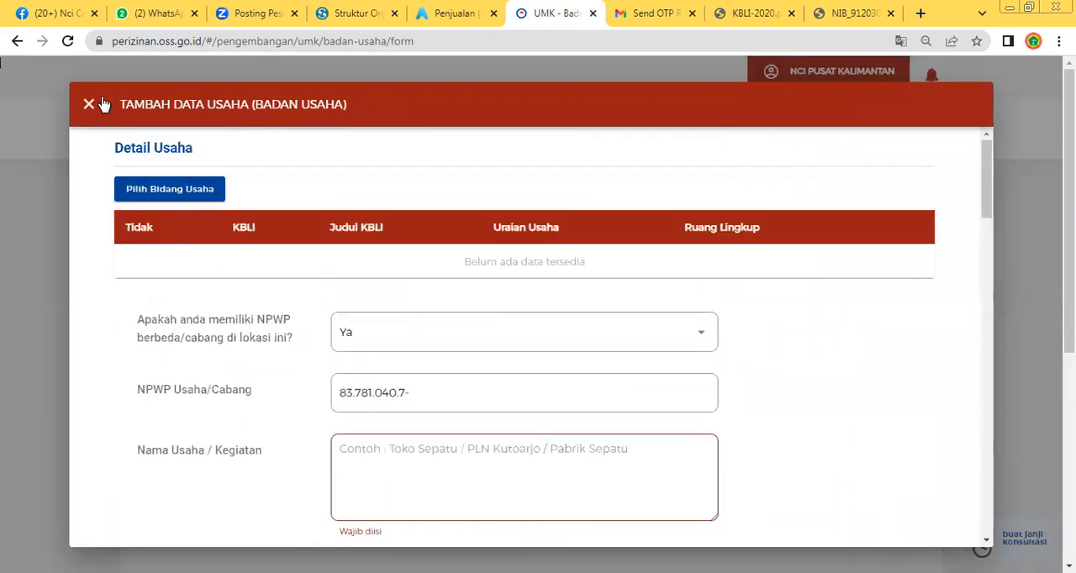
{"action": "left_click", "coordinate": [89, 106]}
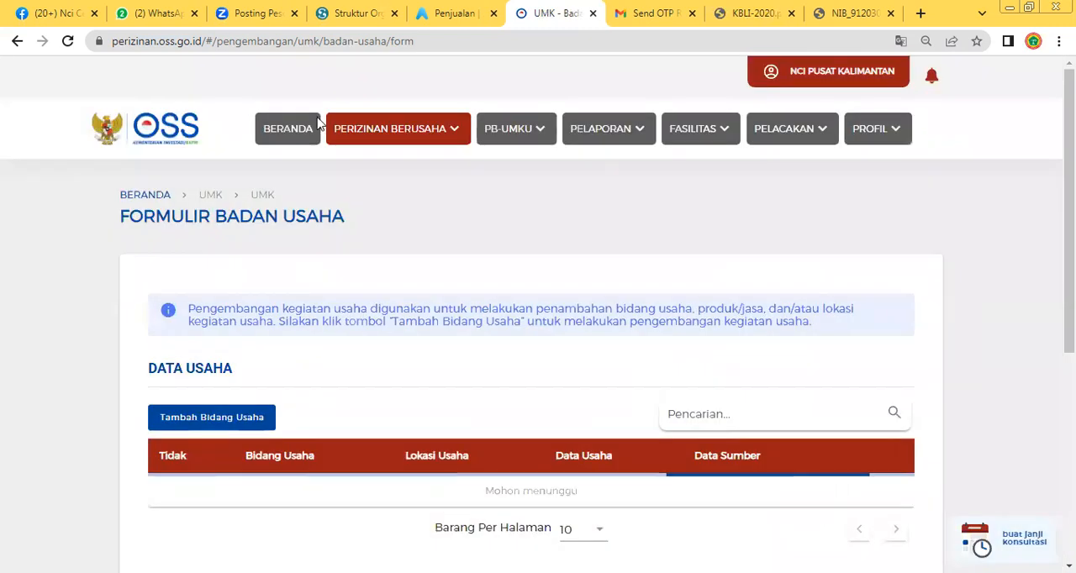
Accept the declaration that the entered data is correct below the Data Usaha list and proceed with Selanjutnya
{"action": "scroll", "coordinate": [602, 260], "scroll_direction": "down", "scroll_amount": 3}
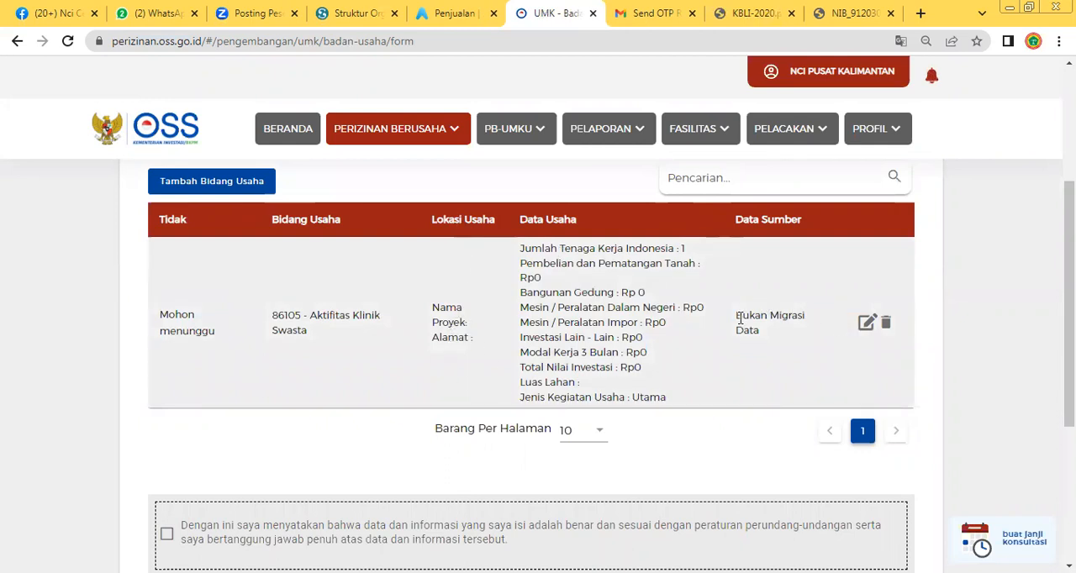
{"action": "scroll", "coordinate": [606, 345], "scroll_direction": "down", "scroll_amount": 3}
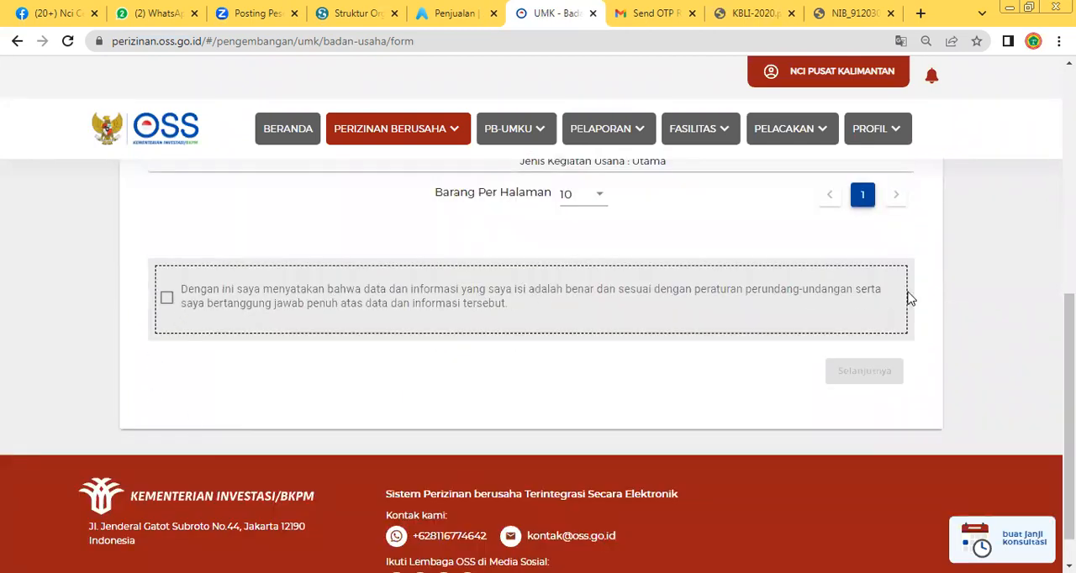
{"action": "left_click", "coordinate": [167, 298]}
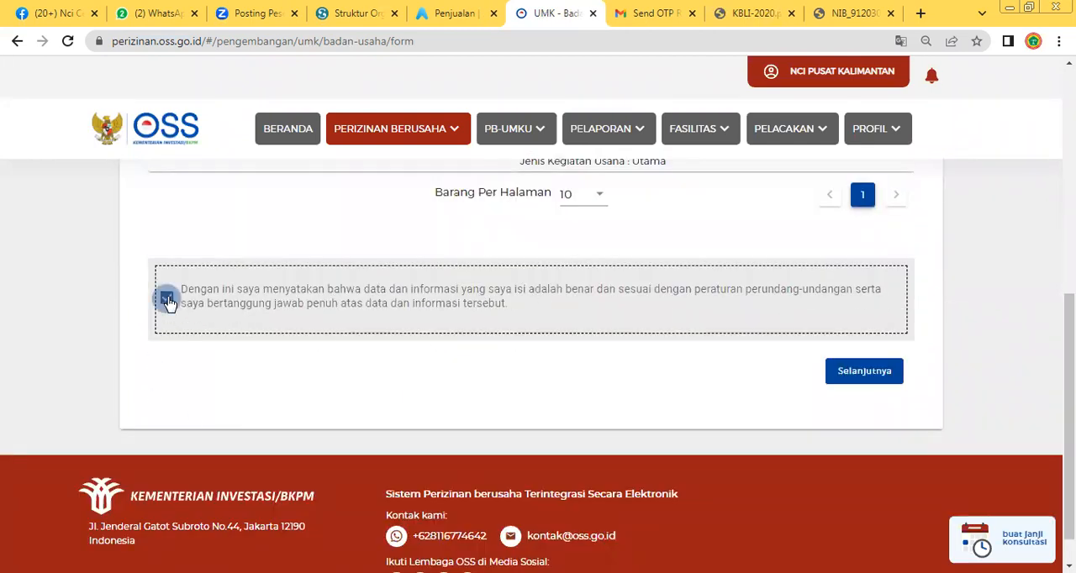
{"action": "left_click", "coordinate": [885, 375]}
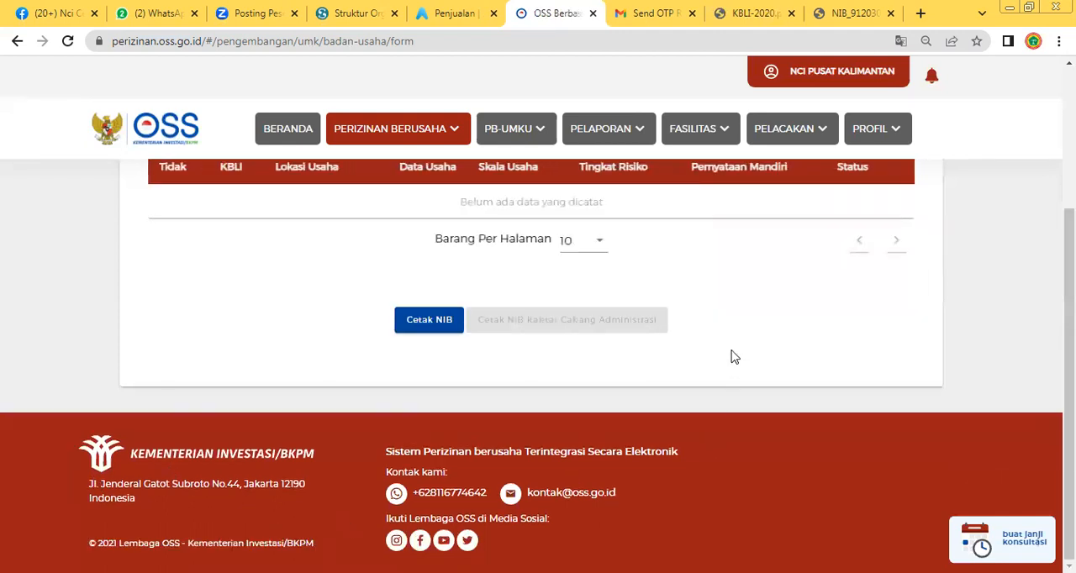
Open the company's NIB with Cetak NIB and read the business details, issue dates and signature on its first page
{"action": "scroll", "coordinate": [732, 353], "scroll_direction": "up", "scroll_amount": 2}
{"action": "left_click", "coordinate": [438, 485]}
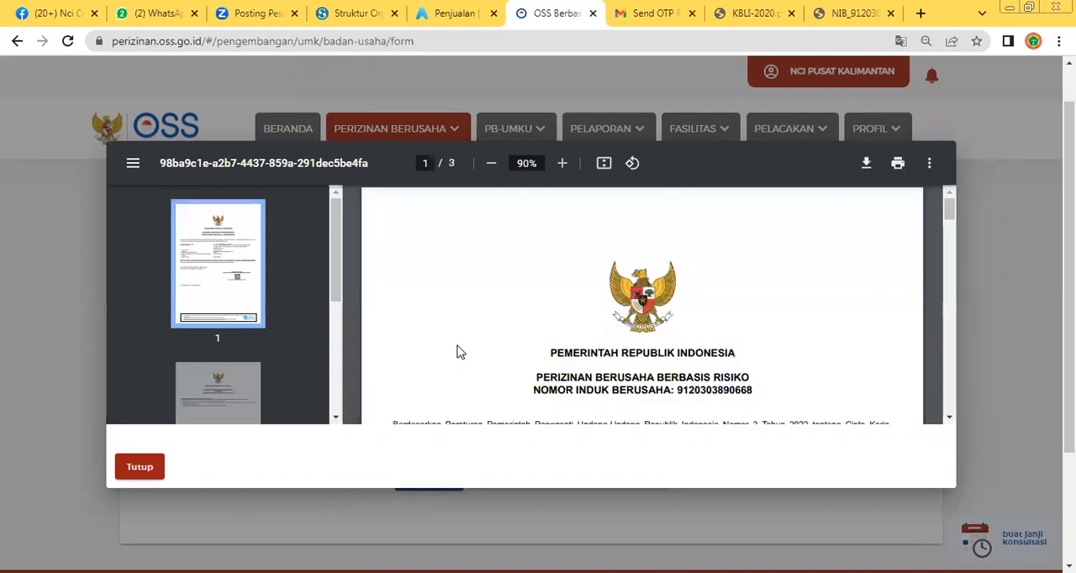
{"action": "scroll", "coordinate": [460, 354], "scroll_direction": "down", "scroll_amount": 1}
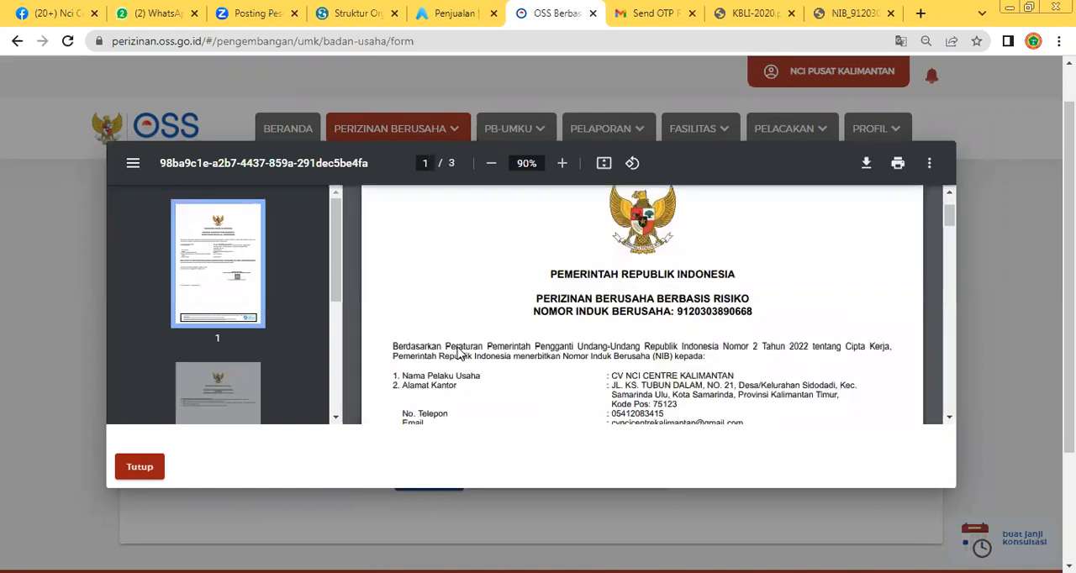
{"action": "scroll", "coordinate": [460, 354], "scroll_direction": "down", "scroll_amount": 1}
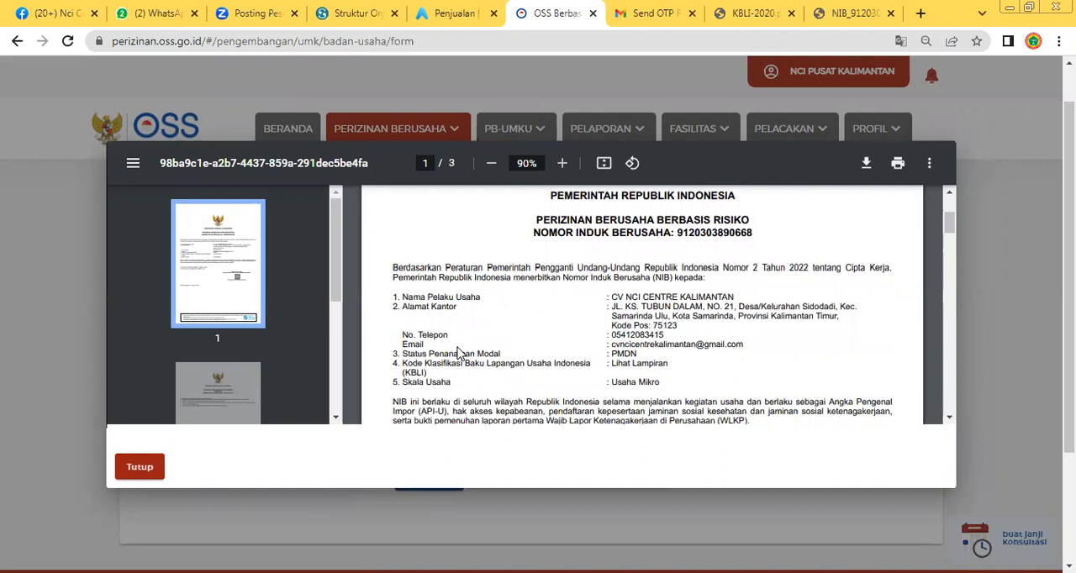
{"action": "scroll", "coordinate": [431, 374], "scroll_direction": "down", "scroll_amount": 1}
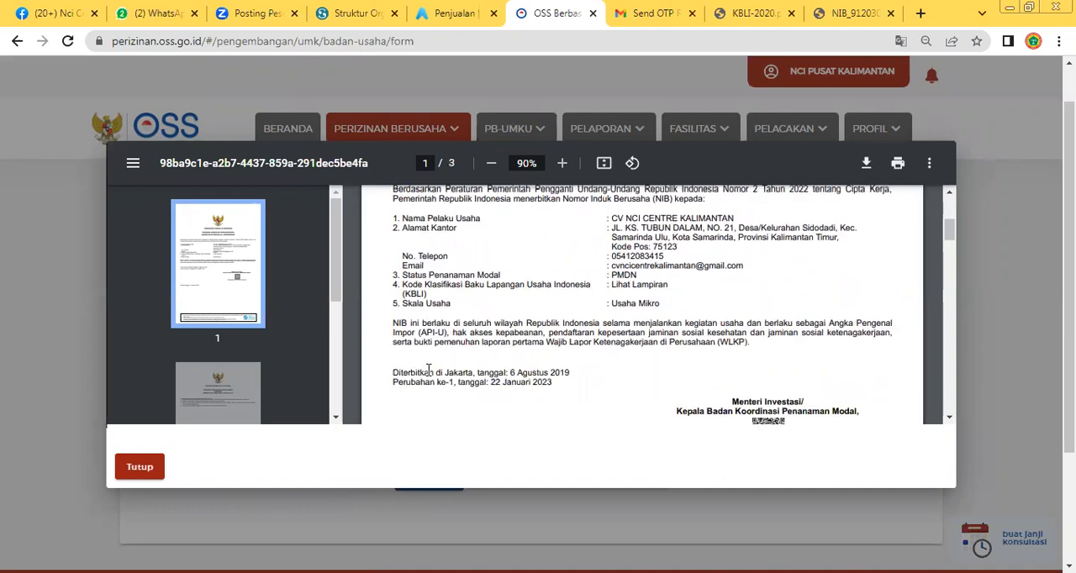
{"action": "scroll", "coordinate": [577, 365], "scroll_direction": "down", "scroll_amount": 1}
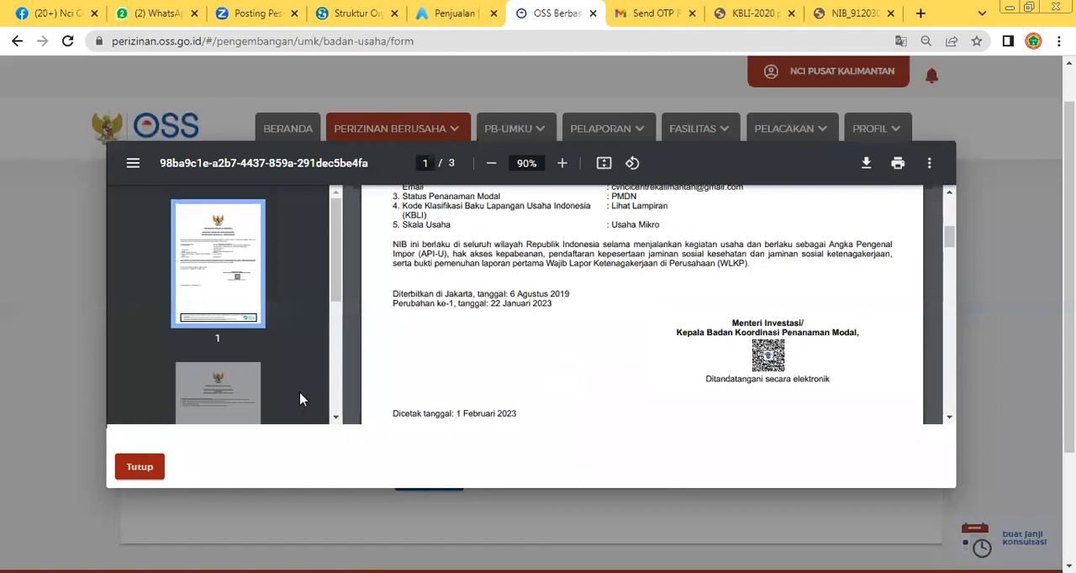
Browse further through the NIB document, return to its beginning and close the preview
{"action": "scroll", "coordinate": [481, 360], "scroll_direction": "down", "scroll_amount": 1}
{"action": "scroll", "coordinate": [481, 360], "scroll_direction": "up", "scroll_amount": 3}
{"action": "left_click", "coordinate": [252, 396]}
{"action": "scroll", "coordinate": [608, 367], "scroll_direction": "down", "scroll_amount": 2}
{"action": "scroll", "coordinate": [608, 366], "scroll_direction": "up", "scroll_amount": 8}
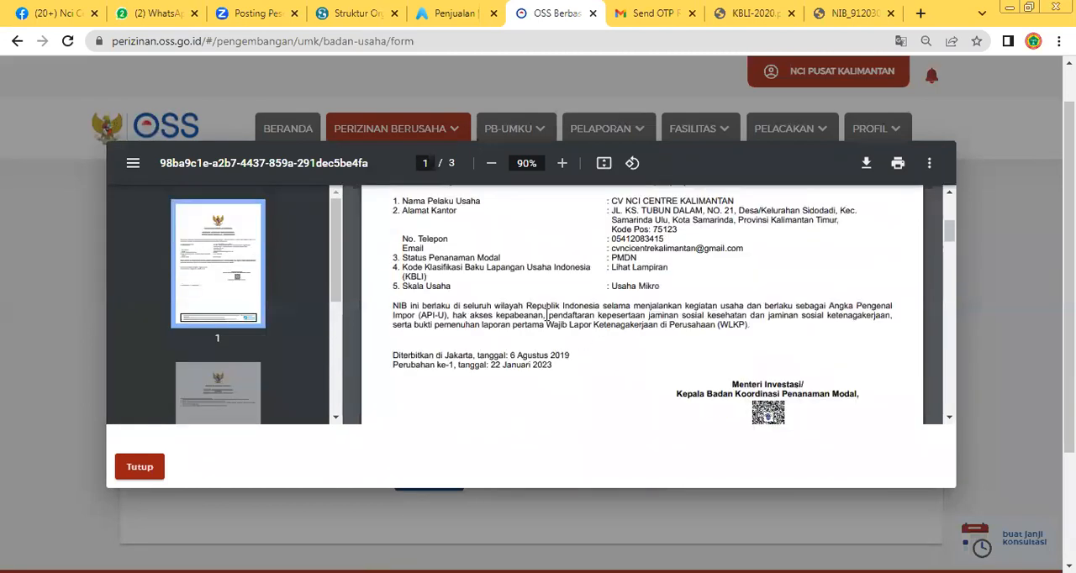
{"action": "scroll", "coordinate": [536, 309], "scroll_direction": "up", "scroll_amount": 2}
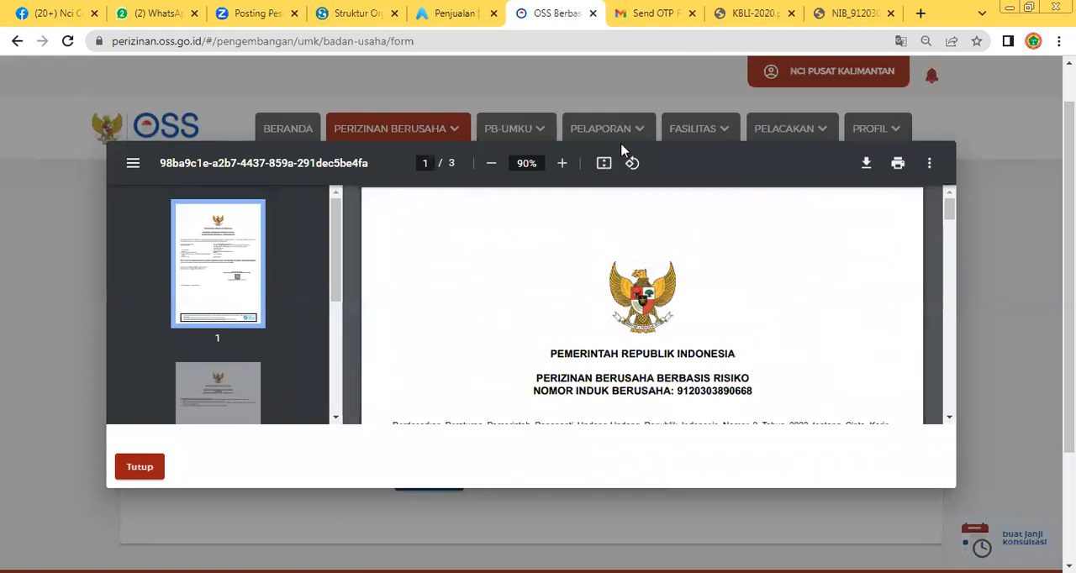
{"action": "left_click", "coordinate": [139, 469]}
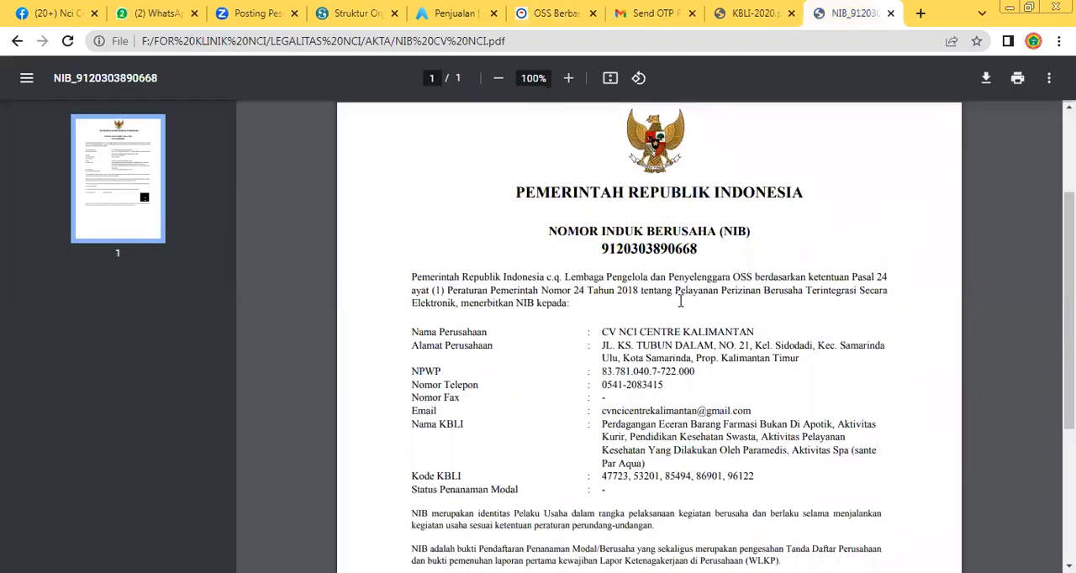
Switch to the older NIB PDF and examine its company details, KBLI names and codes, and issue date
{"action": "scroll", "coordinate": [491, 288], "scroll_direction": "down", "scroll_amount": 2}
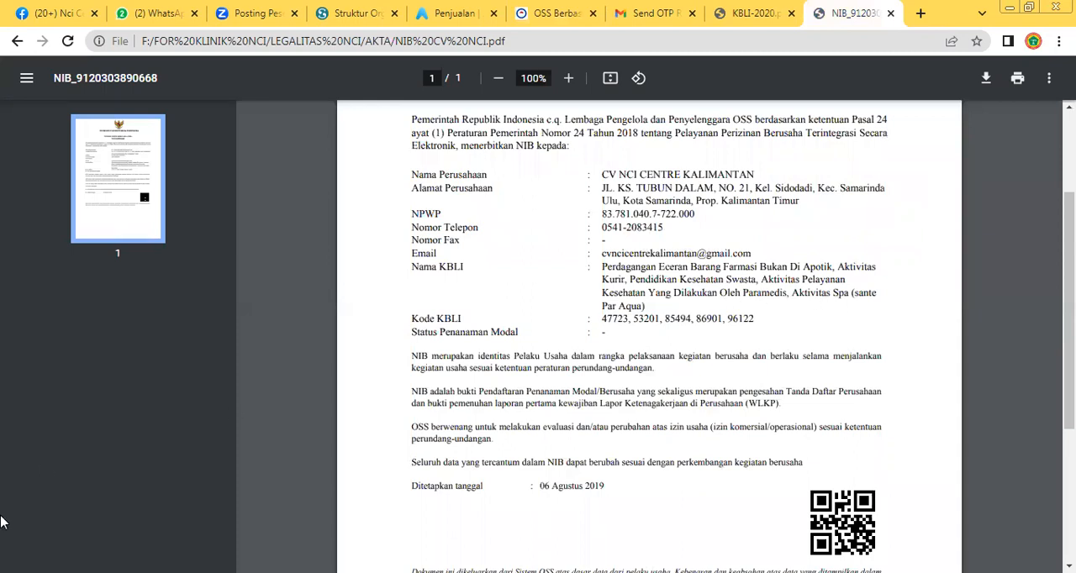
{"action": "scroll", "coordinate": [677, 296], "scroll_direction": "down", "scroll_amount": 1}
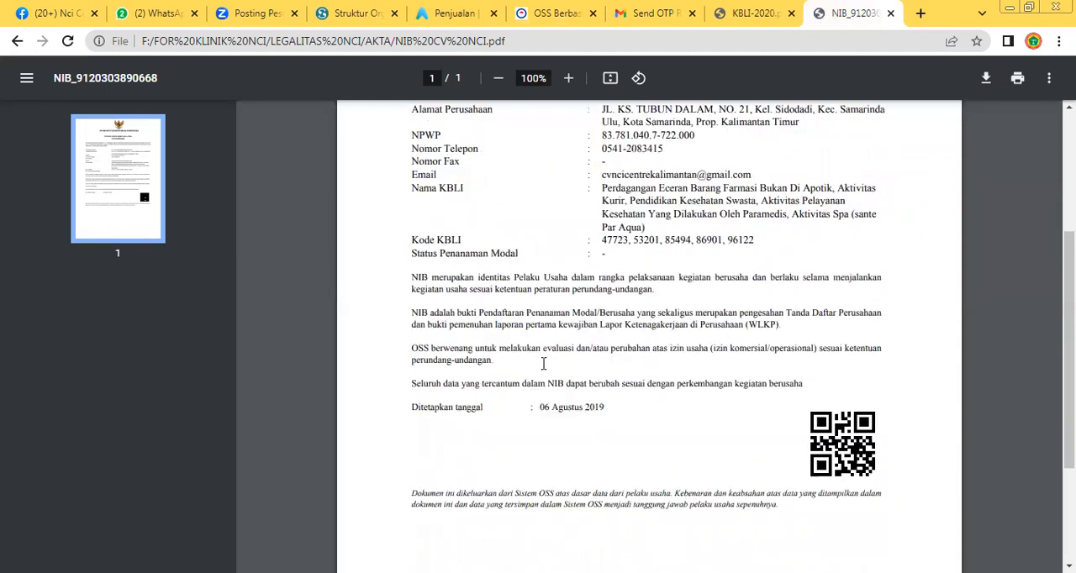
{"action": "scroll", "coordinate": [580, 395], "scroll_direction": "up", "scroll_amount": 3}
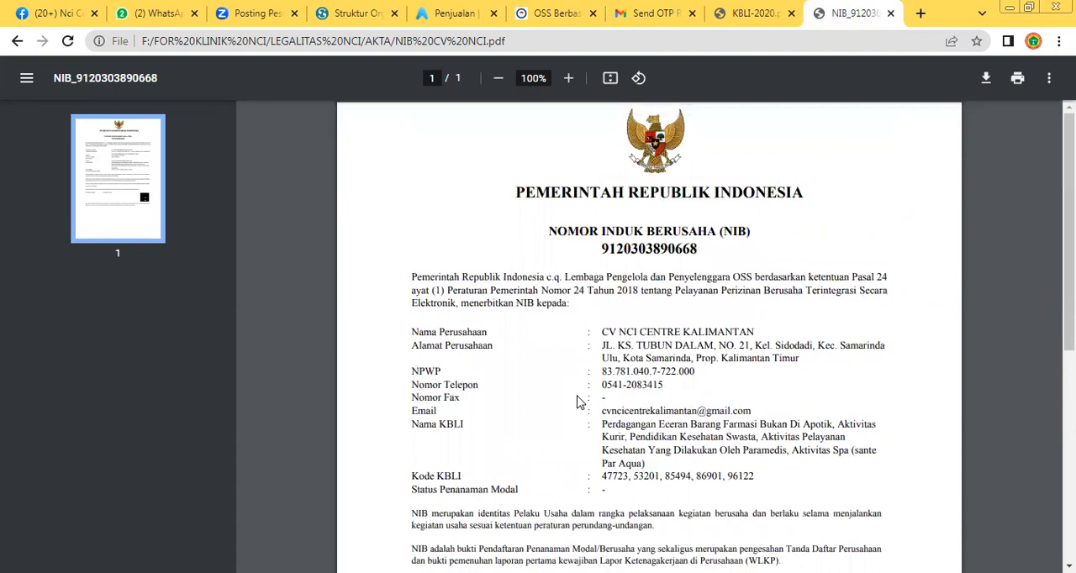
{"action": "scroll", "coordinate": [577, 402], "scroll_direction": "down", "scroll_amount": 5}
{"action": "scroll", "coordinate": [571, 404], "scroll_direction": "up", "scroll_amount": 5}
{"action": "scroll", "coordinate": [561, 243], "scroll_direction": "down", "scroll_amount": 5}
{"action": "scroll", "coordinate": [538, 248], "scroll_direction": "up", "scroll_amount": 5}
{"action": "scroll", "coordinate": [474, 259], "scroll_direction": "down", "scroll_amount": 5}
{"action": "scroll", "coordinate": [476, 269], "scroll_direction": "up", "scroll_amount": 5}
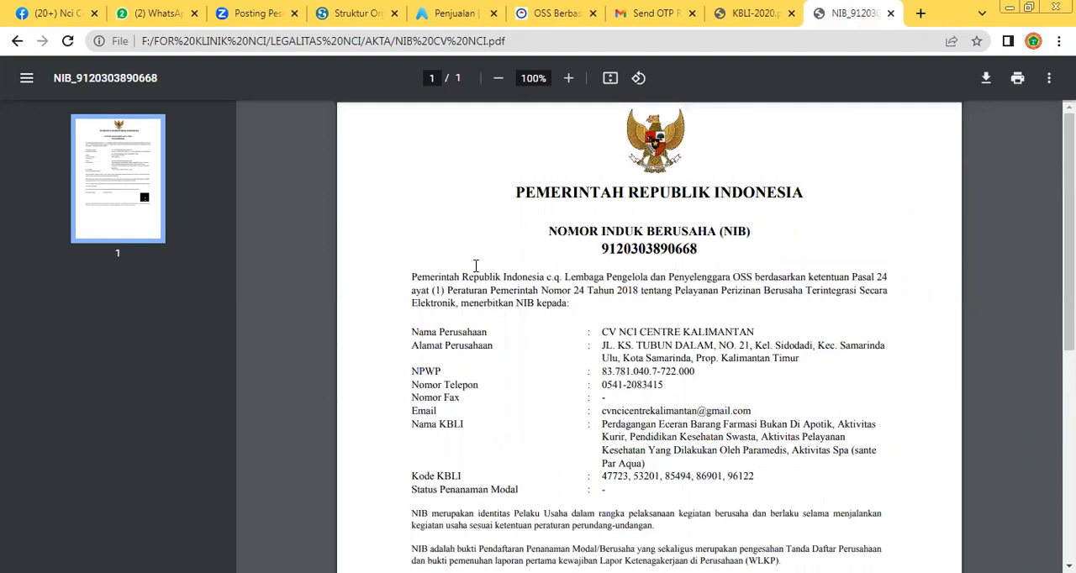